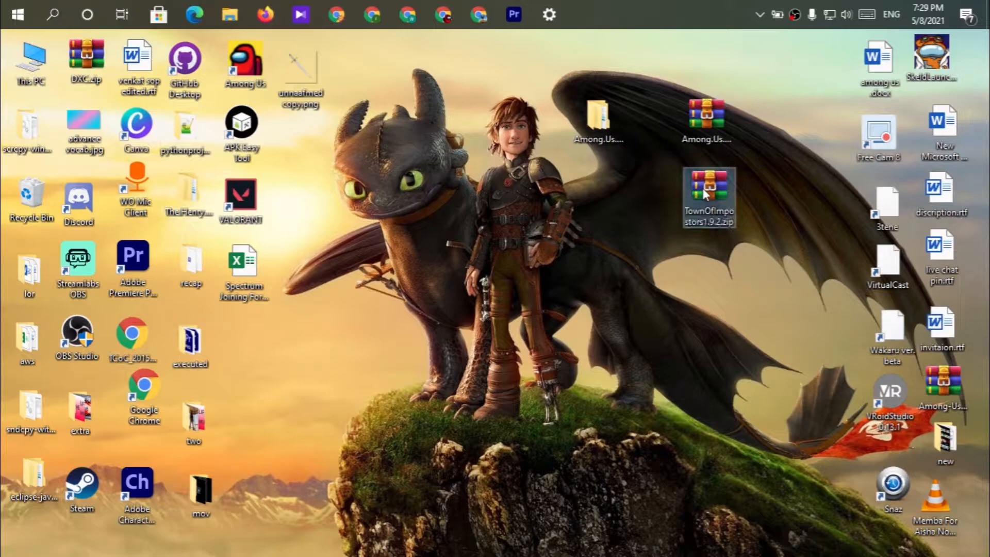
# Switch to Chrome and load the github.com/AJMix/TownOfImpostors repository page.
pyautogui.click(334, 17)
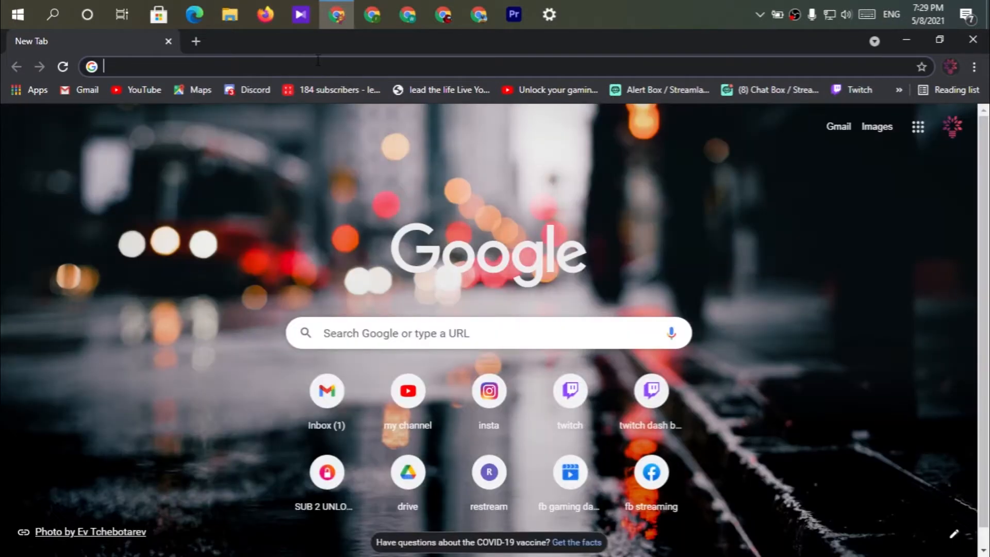
pyautogui.write('github.com/AJMix/TownOfImpostors')
pyautogui.press('Return')
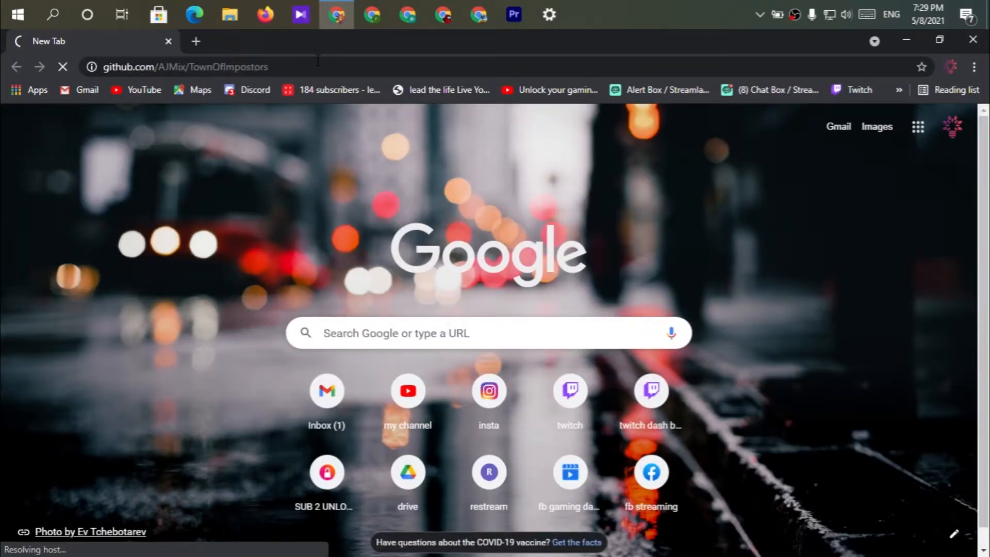
# Download the .psd hat template from the README's "How do I add my own Custom Hat?" section.
pyautogui.scroll(-10, 463, 214)
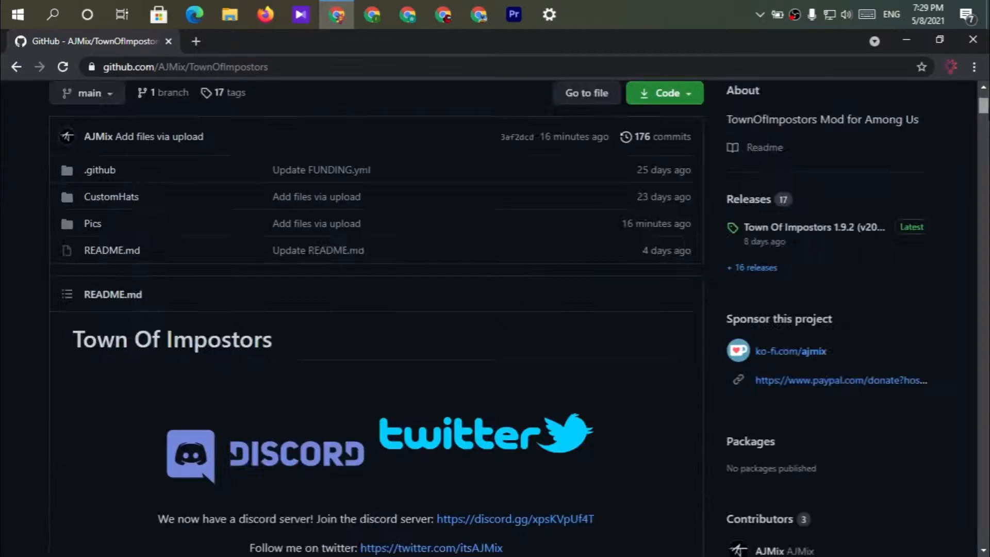
pyautogui.scroll(-10, 376, 335)
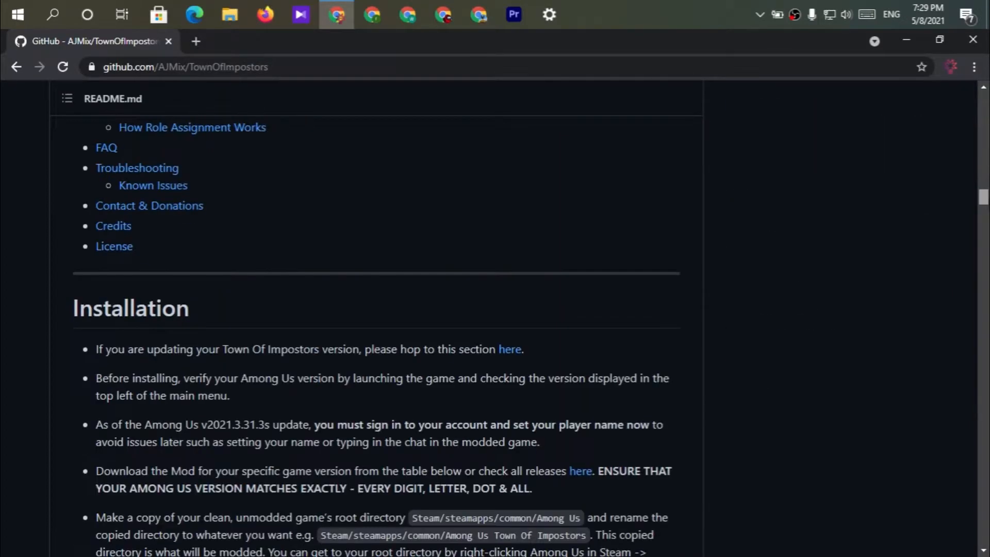
pyautogui.scroll(-10, 376, 319)
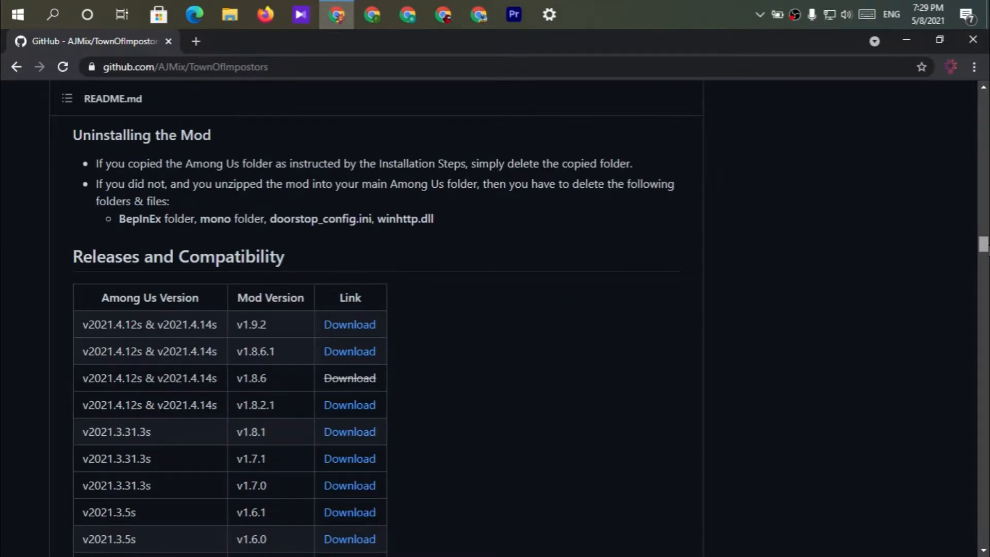
pyautogui.scroll(-10, 836, 332)
pyautogui.scroll(-7, 496, 466)
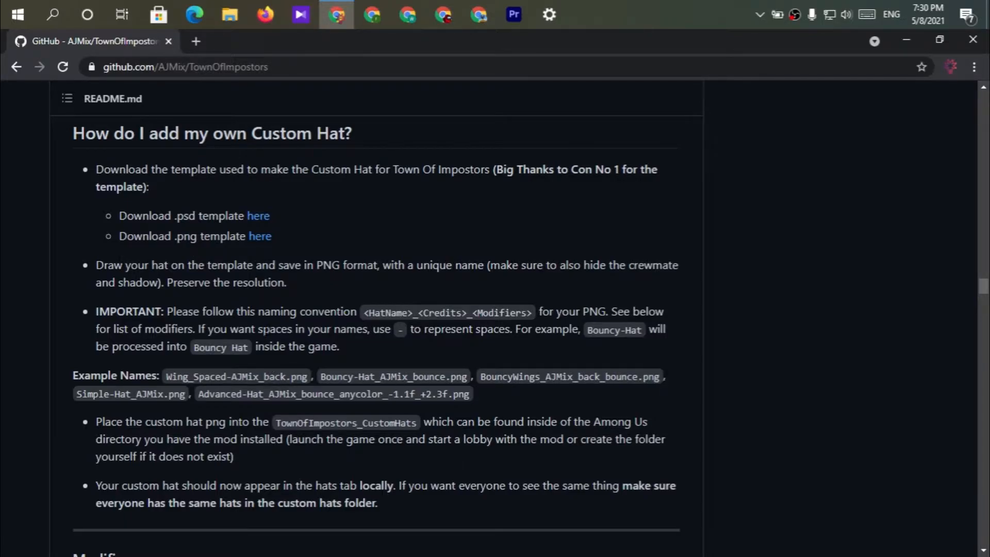
pyautogui.click(267, 217)
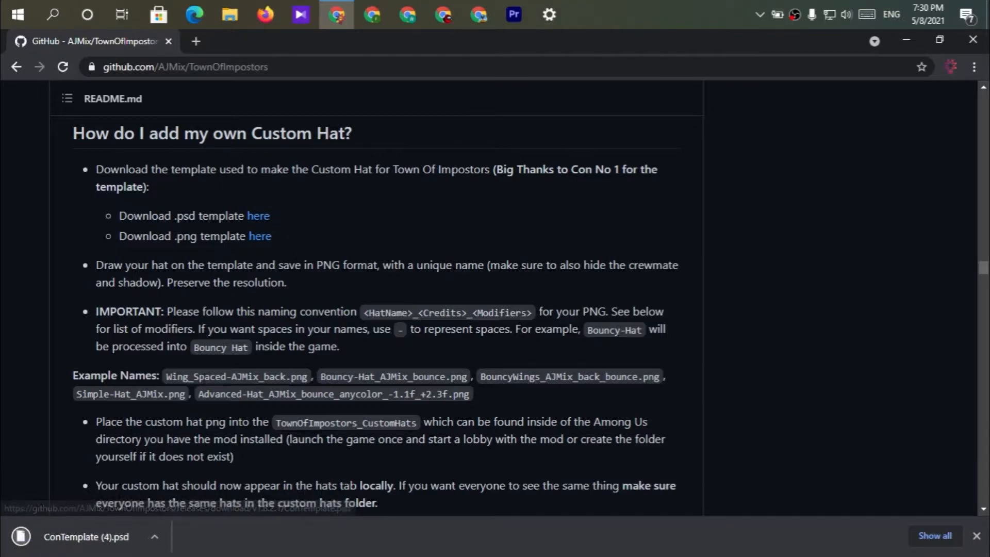
# Open the downloaded ConTemplate (4).psd in Photoshop, discarding the embedded color profile, and maximize its document window.
pyautogui.click(93, 542)
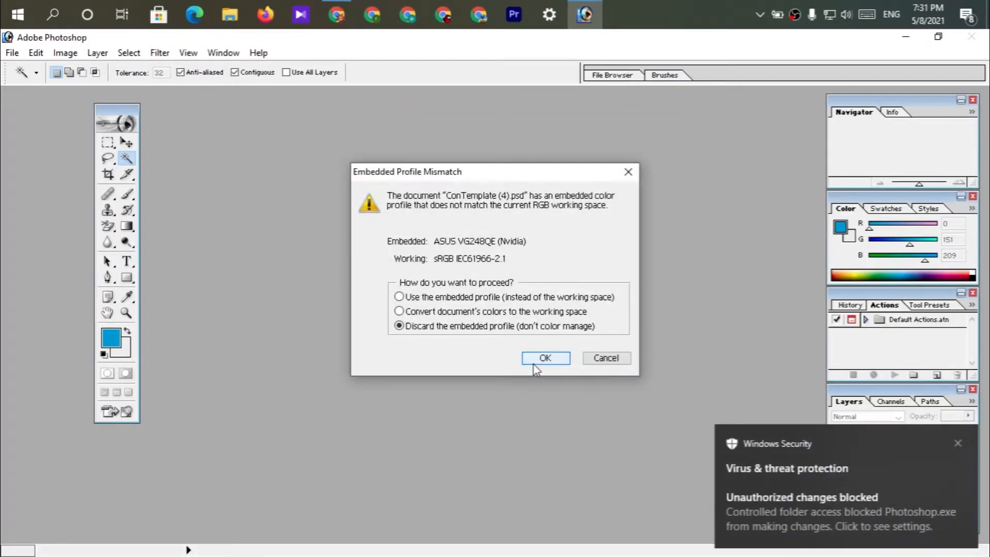
pyautogui.click(545, 357)
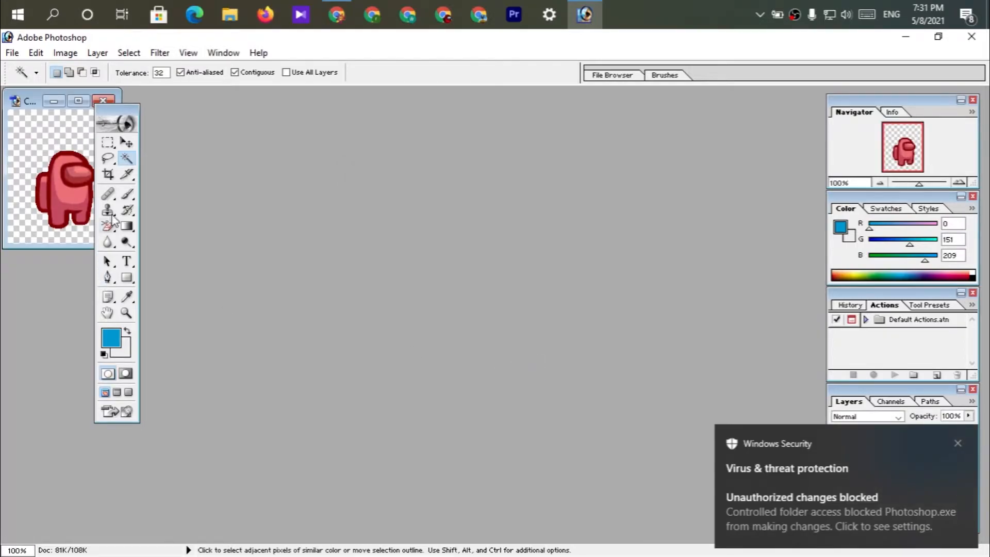
pyautogui.click(17, 102)
pyautogui.click(259, 216)
pyautogui.click(74, 100)
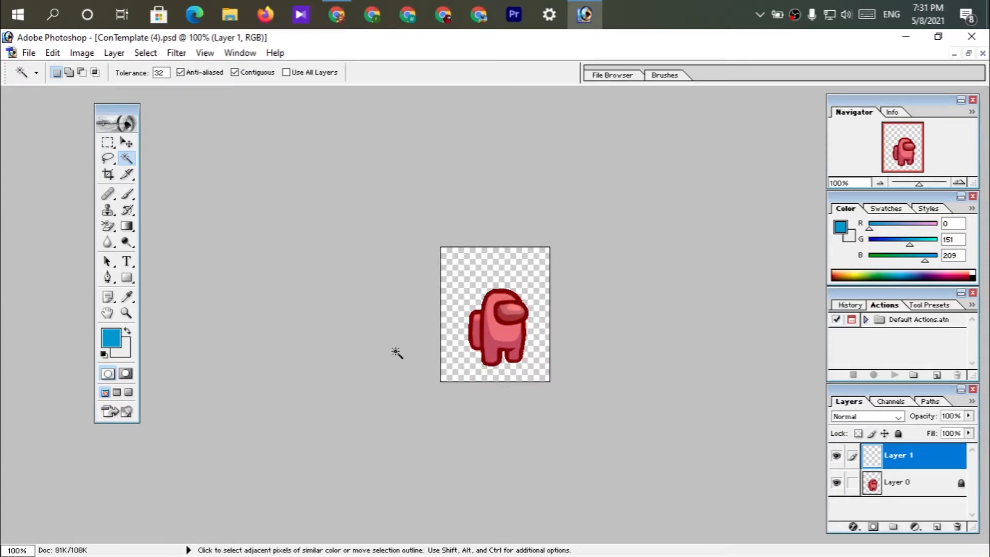
pyautogui.scroll(-1, 396, 351)
pyautogui.scroll(3, 396, 350)
pyautogui.scroll(1, 397, 351)
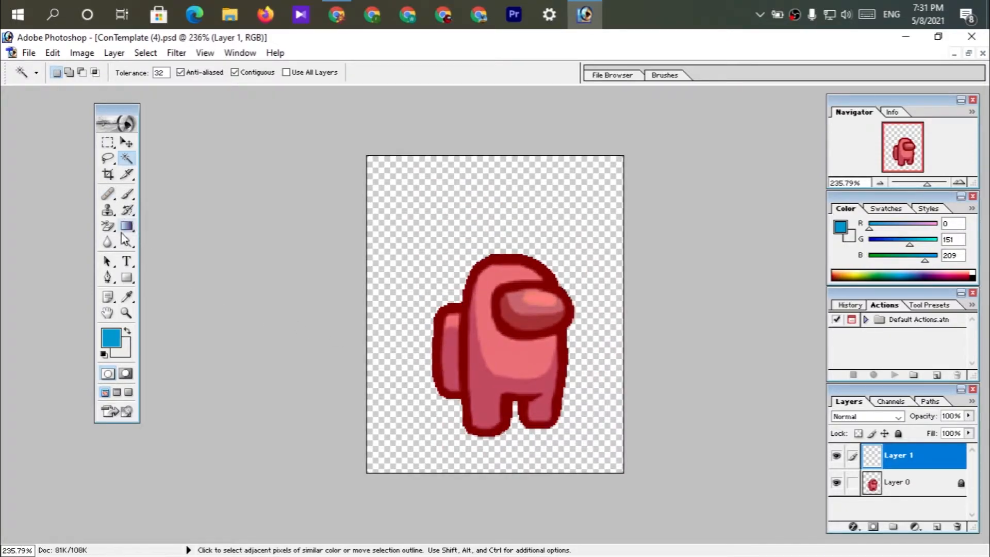
# Add the player's name followed by "yt" as a text layer and center it just above the crewmate's head.
pyautogui.click(125, 263)
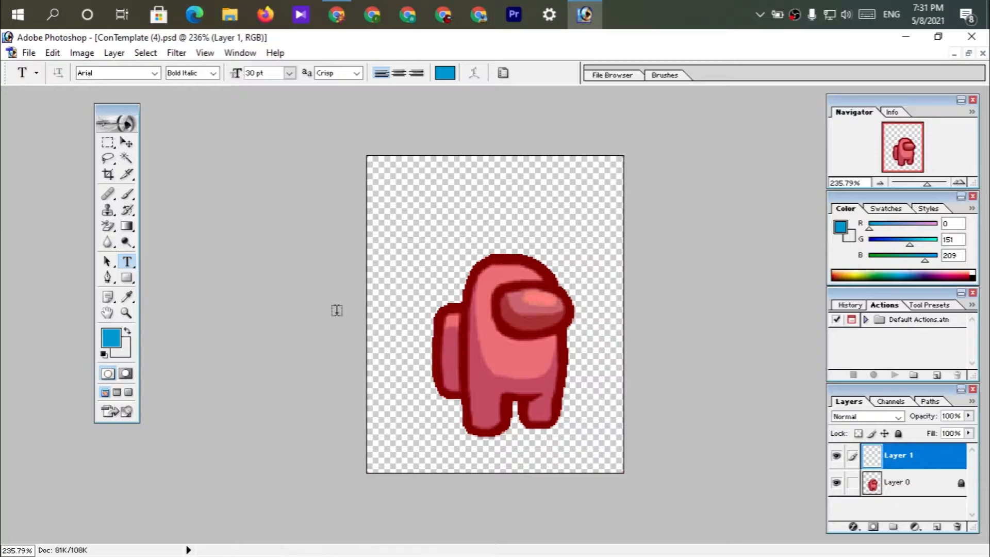
pyautogui.click(474, 242)
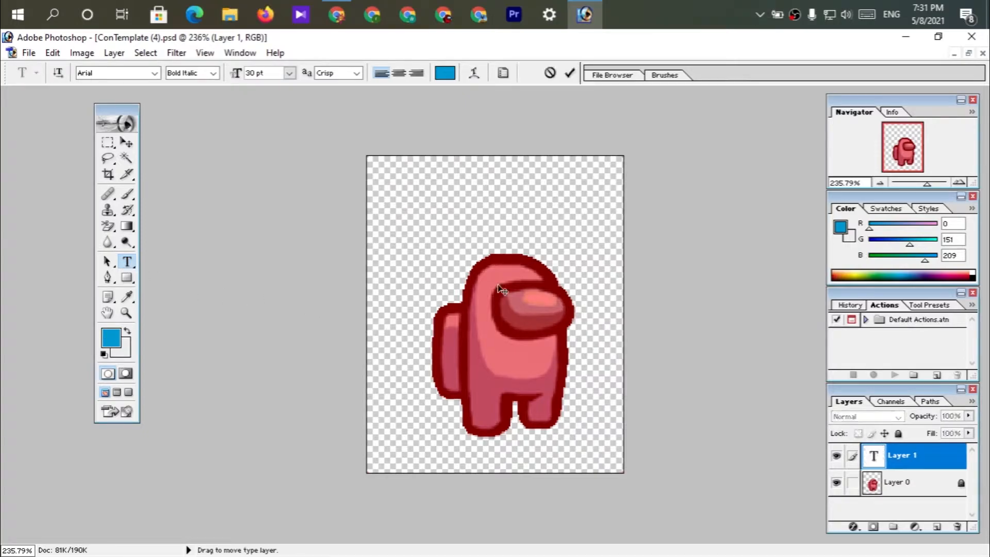
pyautogui.write('venk')
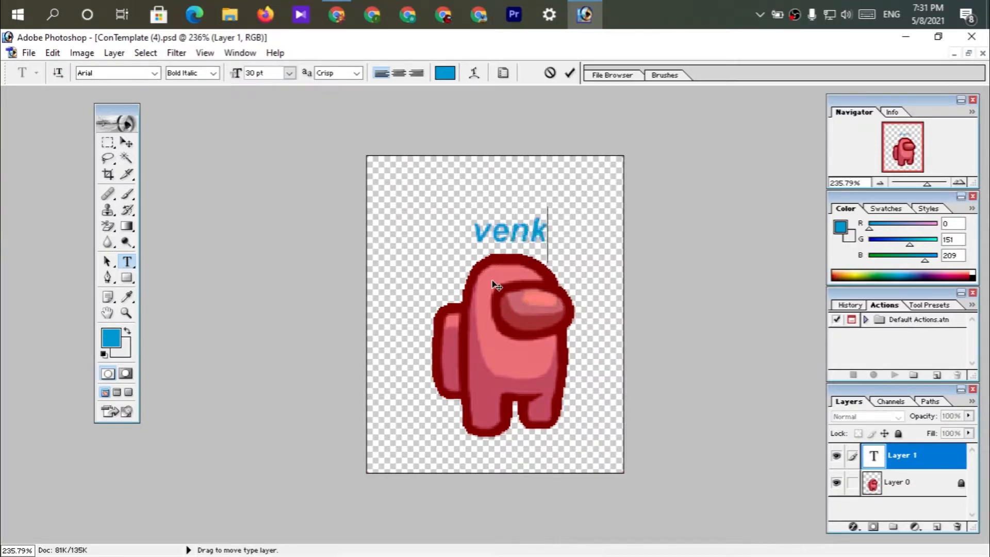
pyautogui.write('at yt')
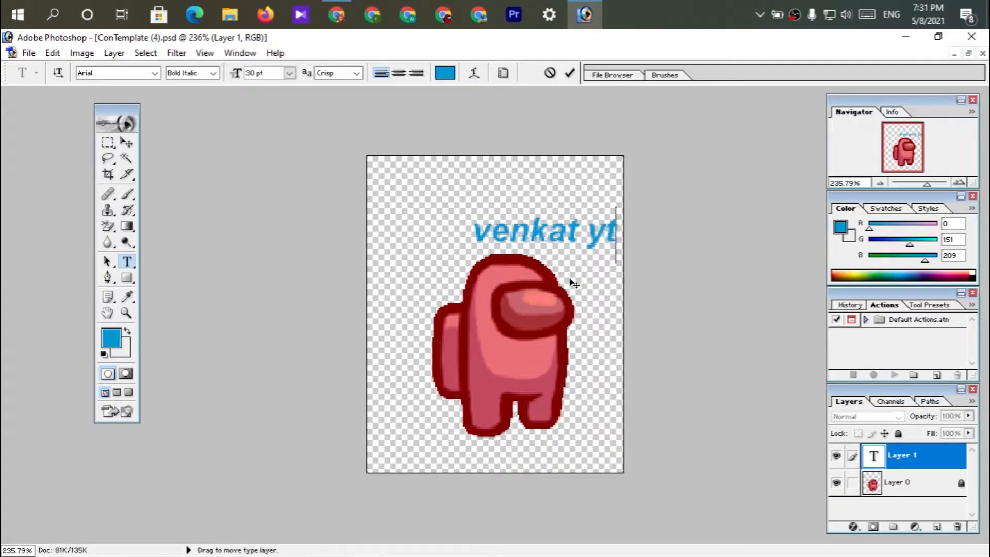
pyautogui.moveTo(568, 283); pyautogui.dragTo(538, 287)
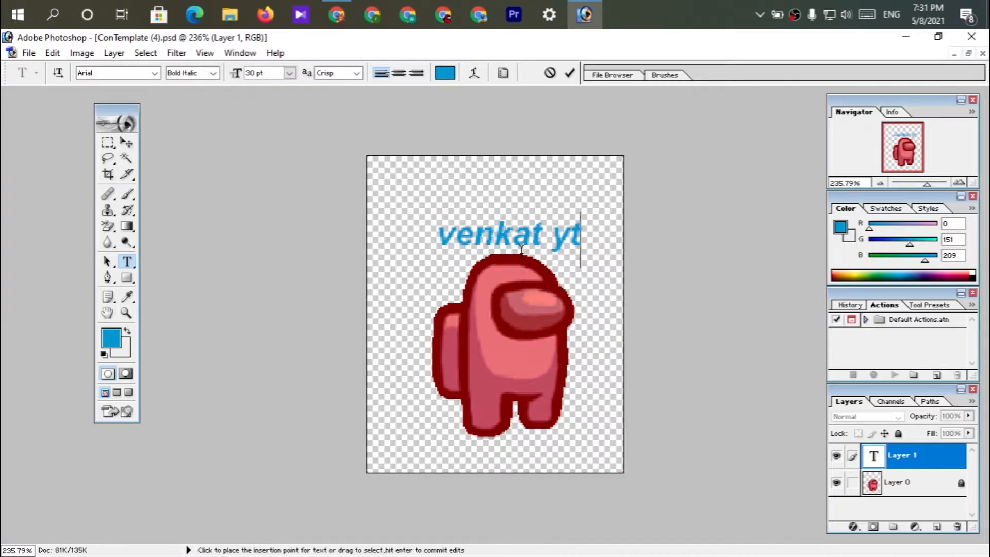
# Recolor the whole name text above the crewmate black.
pyautogui.hotkey('ctrl', 'a')
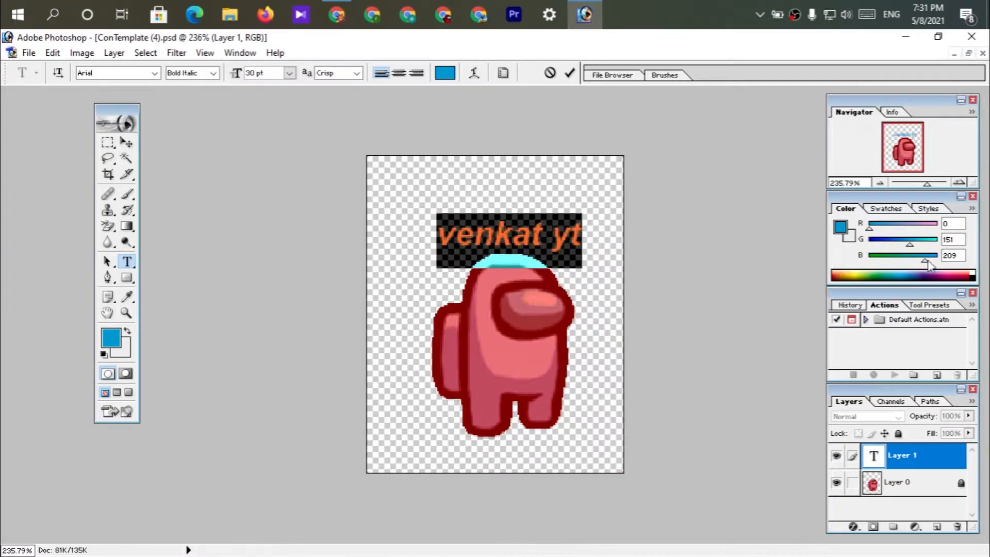
pyautogui.click(975, 274)
pyautogui.click(529, 241)
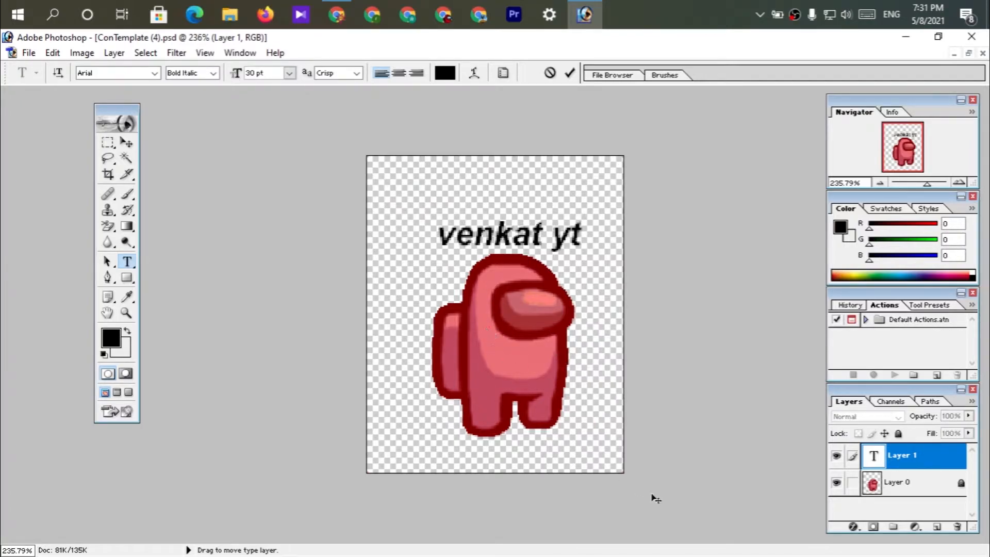
# Hide the crewmate layer and save a non-interlaced PNG copy in Downloads, using the name text as the file name.
pyautogui.click(836, 485)
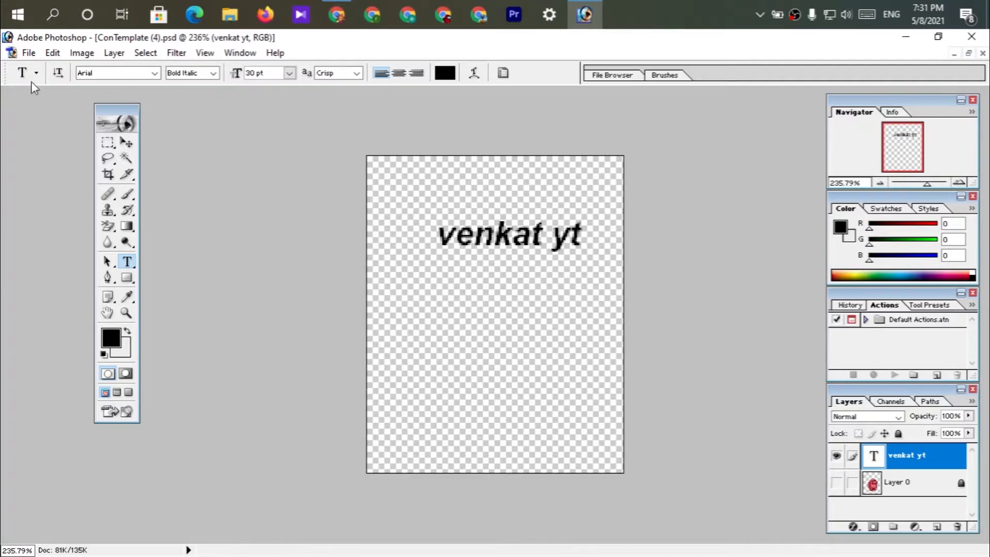
pyautogui.click(24, 56)
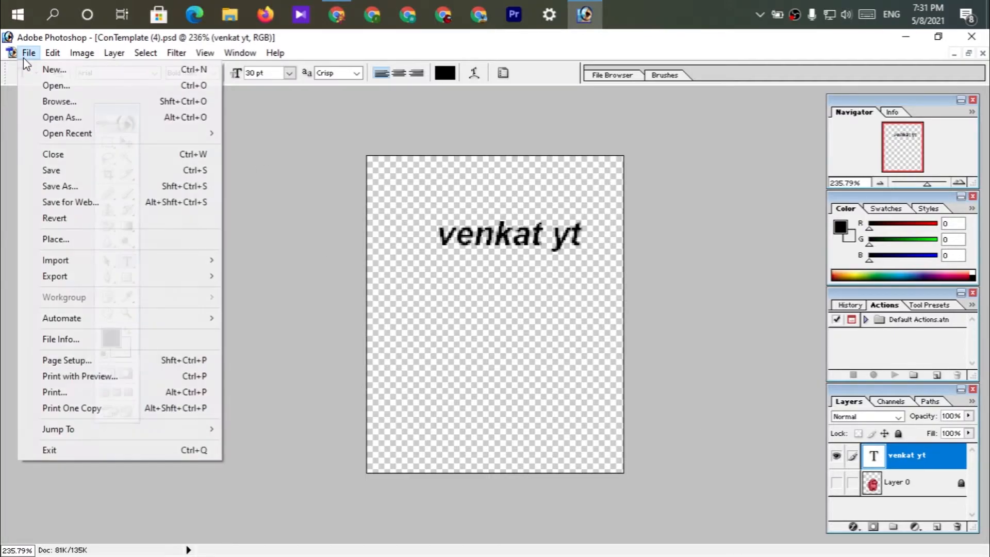
pyautogui.click(72, 186)
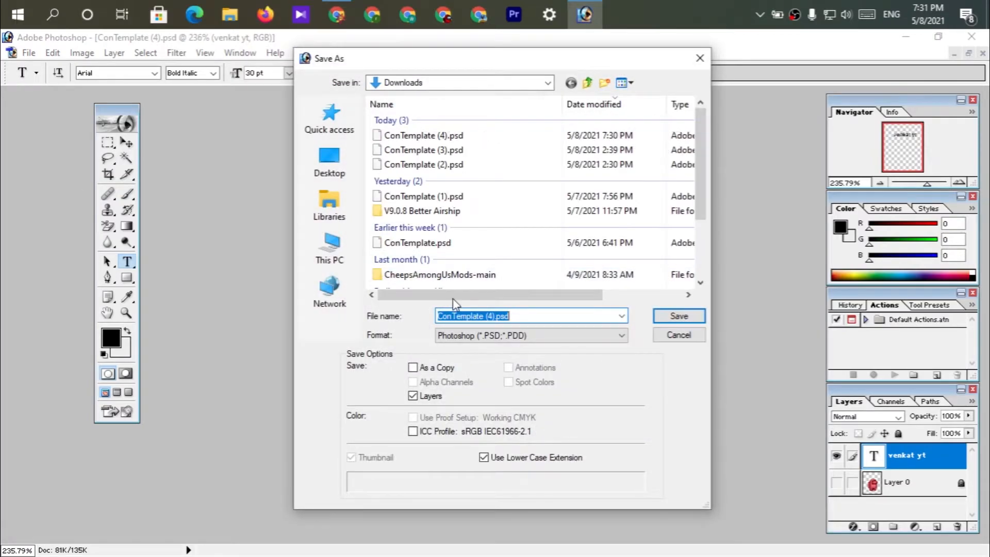
pyautogui.click(490, 333)
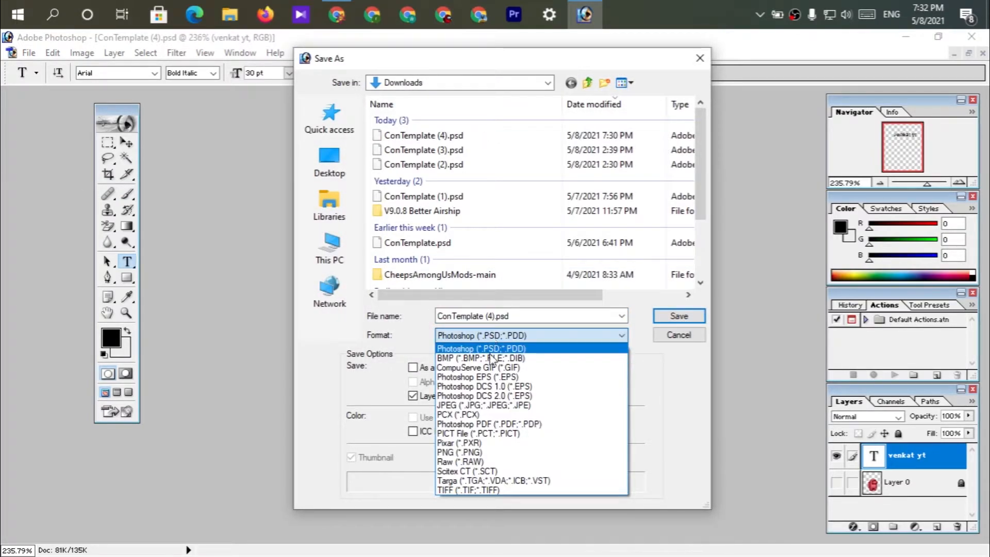
pyautogui.click(495, 453)
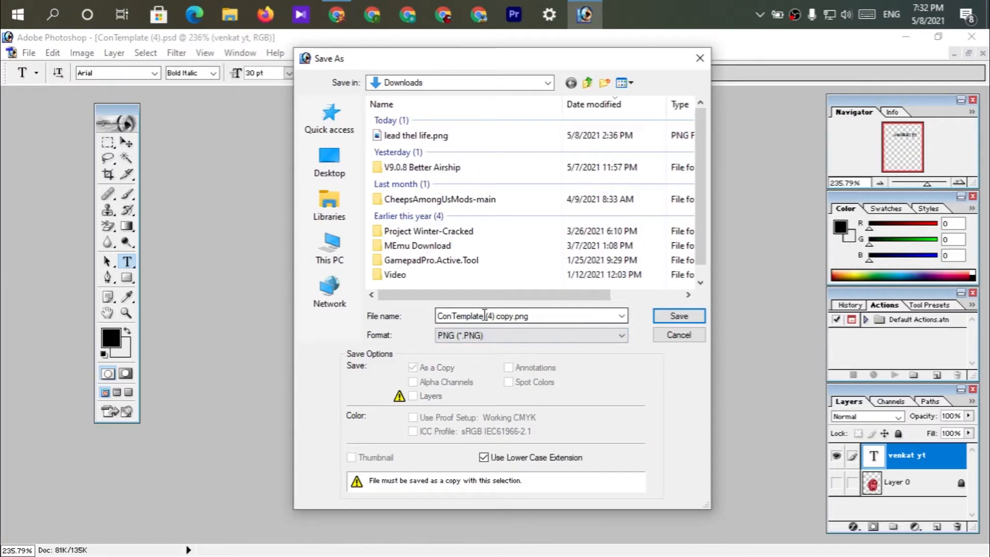
pyautogui.click(510, 316)
pyautogui.hotkey('ctrl', 'a')
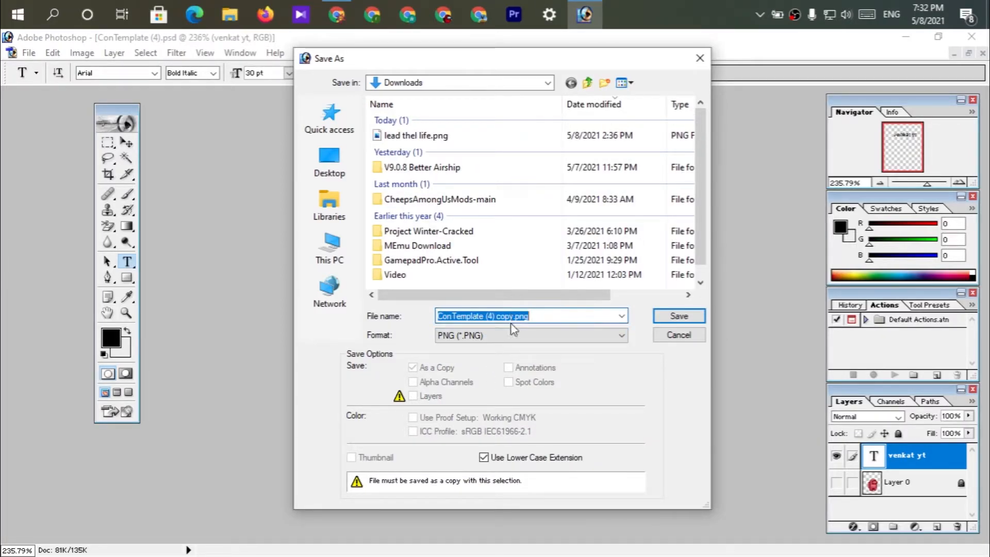
pyautogui.click(512, 316)
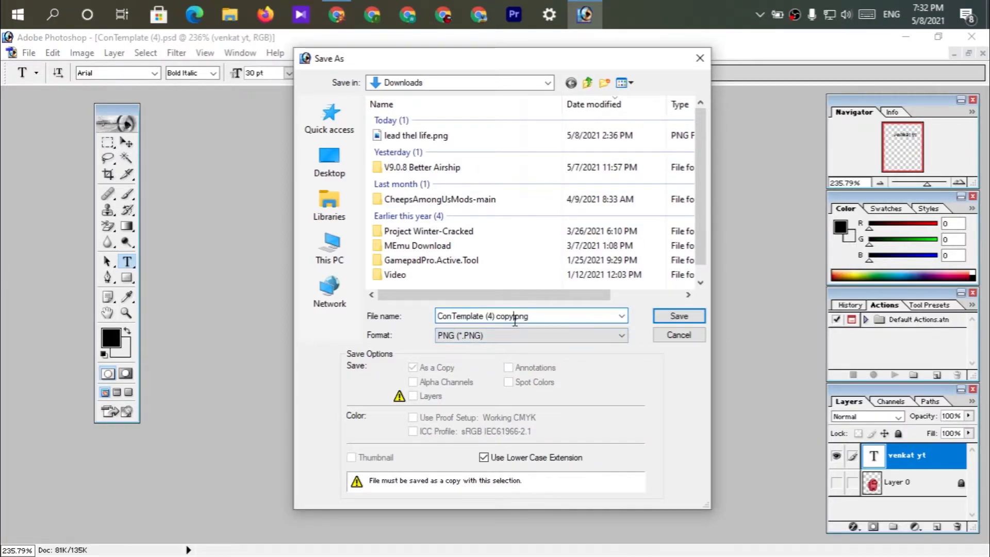
pyautogui.press('BackSpace')
pyautogui.press('BackSpace')
pyautogui.press('BackSpace')
pyautogui.press('BackSpace')
pyautogui.press('BackSpace')
pyautogui.press('BackSpace')
pyautogui.press('BackSpace')
pyautogui.press('BackSpace')
pyautogui.press('BackSpace')
pyautogui.press('BackSpace')
pyautogui.press('BackSpace')
pyautogui.press('BackSpace')
pyautogui.press('BackSpace')
pyautogui.press('BackSpace')
pyautogui.press('BackSpace')
pyautogui.press('BackSpace')
pyautogui.press('BackSpace')
pyautogui.press('BackSpace')
pyautogui.press('BackSpace')
pyautogui.press('BackSpace')
pyautogui.write('venkat yt')
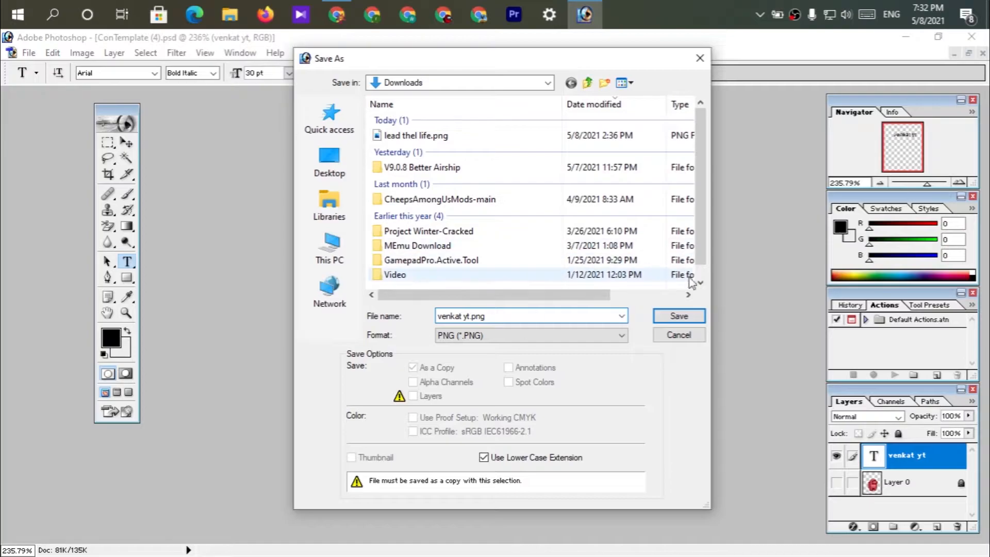
pyautogui.click(685, 317)
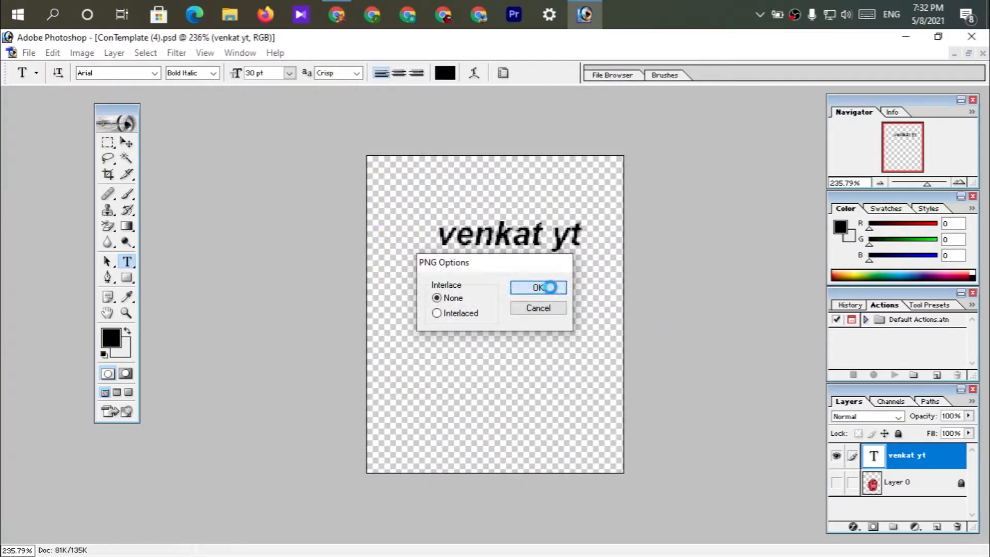
pyautogui.click(546, 286)
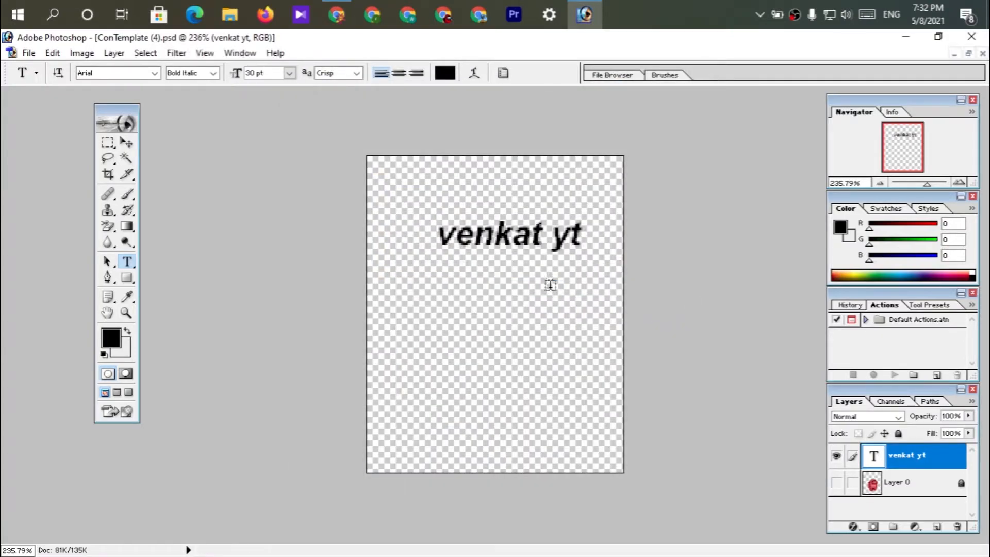
# Show the crewmate layer and replace the name text with "LEAD THE LIFE", centered across the canvas above the crewmate.
pyautogui.click(836, 483)
pyautogui.click(547, 242)
pyautogui.press('BackSpace')
pyautogui.press('BackSpace')
pyautogui.press('BackSpace')
pyautogui.press('BackSpace')
pyautogui.press('BackSpace')
pyautogui.press('BackSpace')
pyautogui.press('BackSpace')
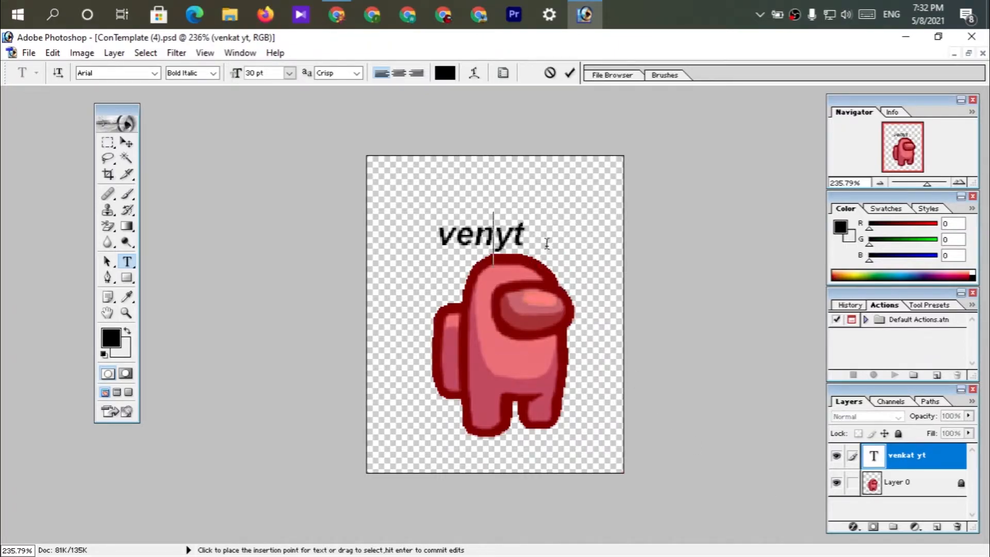
pyautogui.press('Delete')
pyautogui.press('Delete')
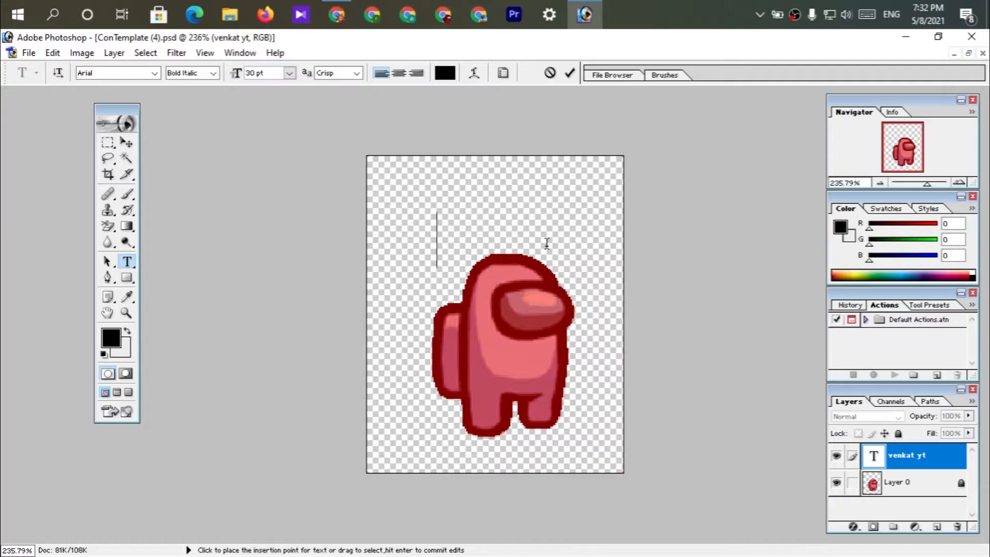
pyautogui.write('LEAD THE L')
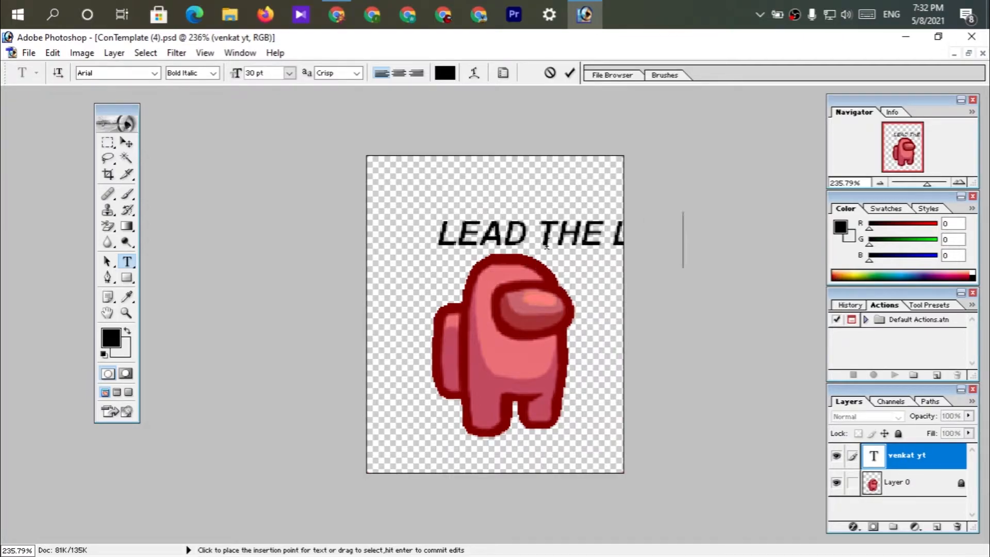
pyautogui.write('IFE')
pyautogui.moveTo(603, 291); pyautogui.dragTo(541, 292)
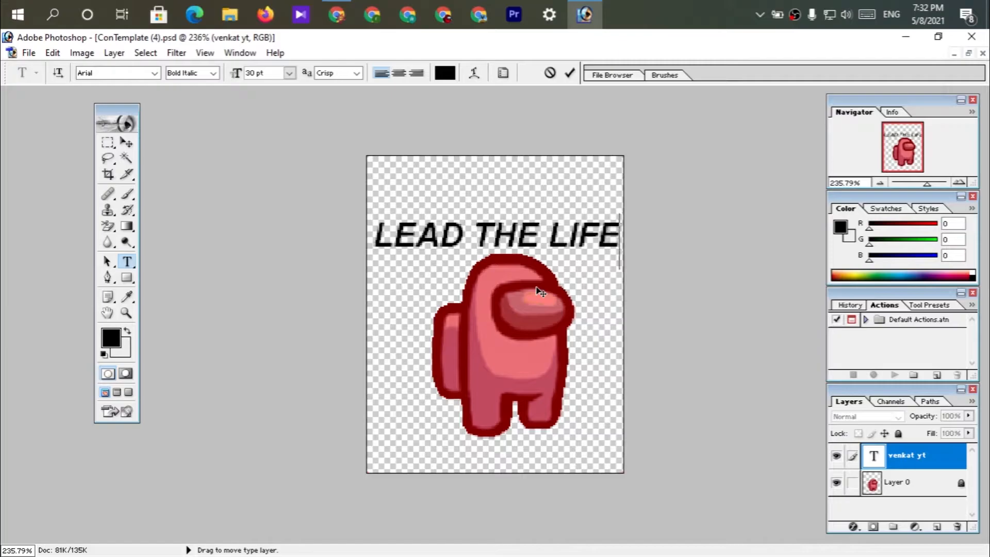
# Recolor the whole "LEAD THE LIFE" text blue, with RGB values 0, 151, 209.
pyautogui.doubleClick(526, 238)
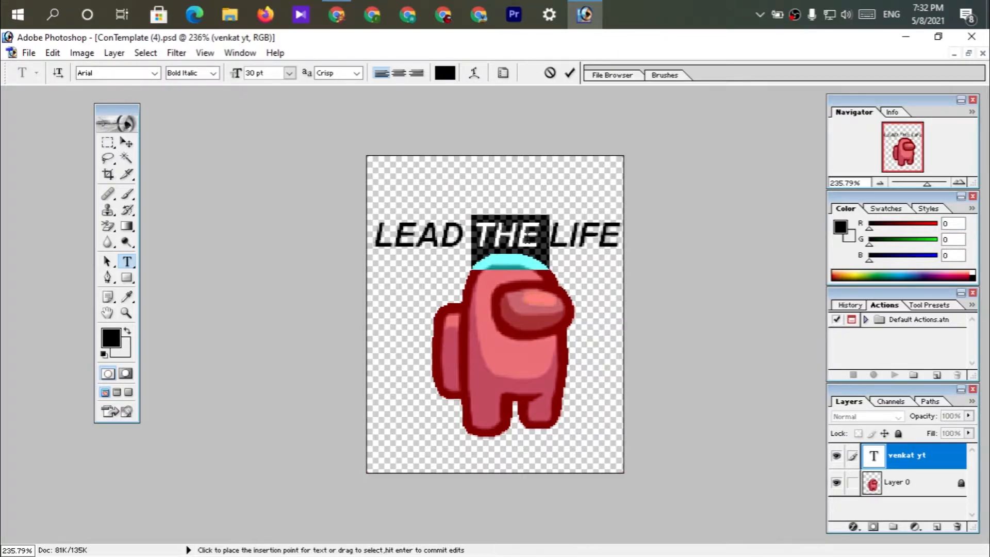
pyautogui.hotkey('ctrl', 'a')
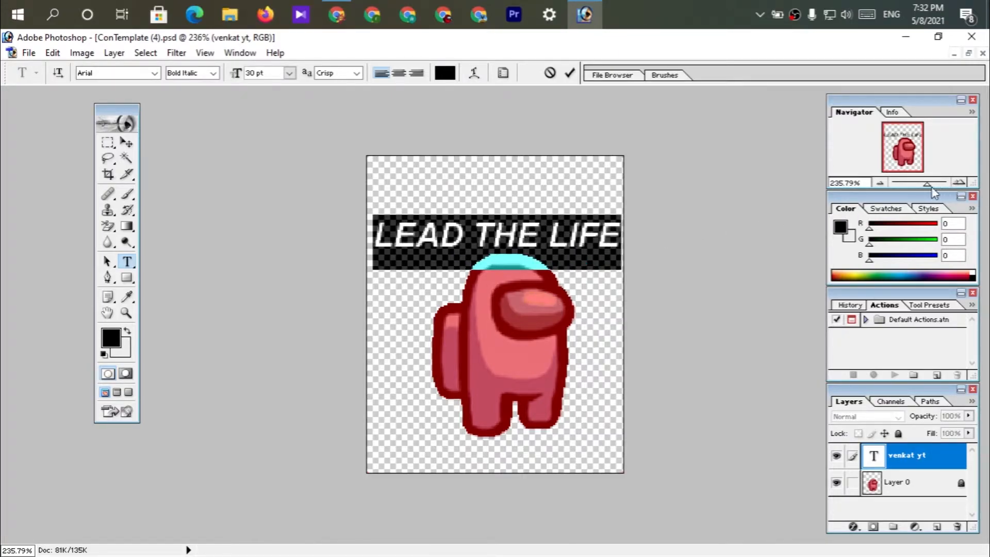
pyautogui.moveTo(935, 191); pyautogui.dragTo(926, 192)
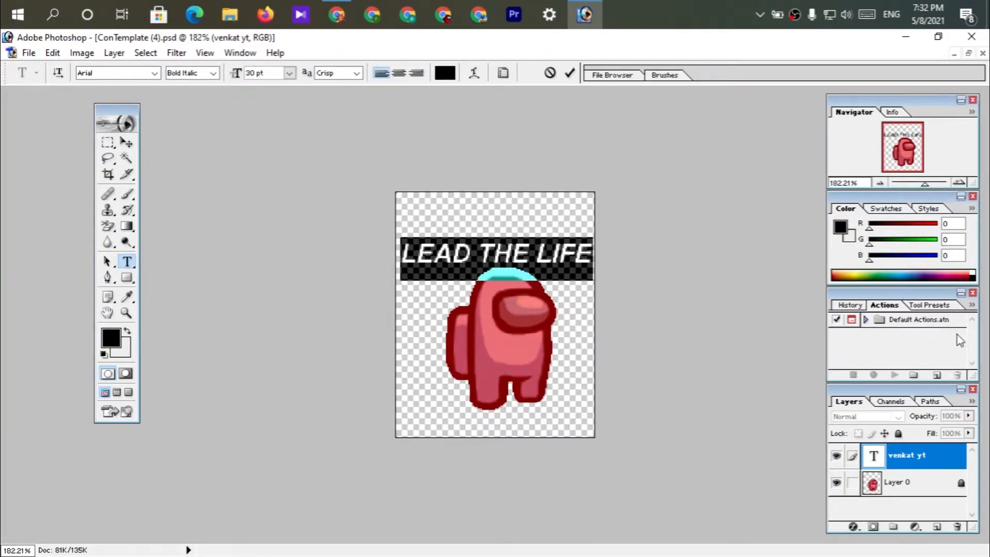
pyautogui.click(905, 273)
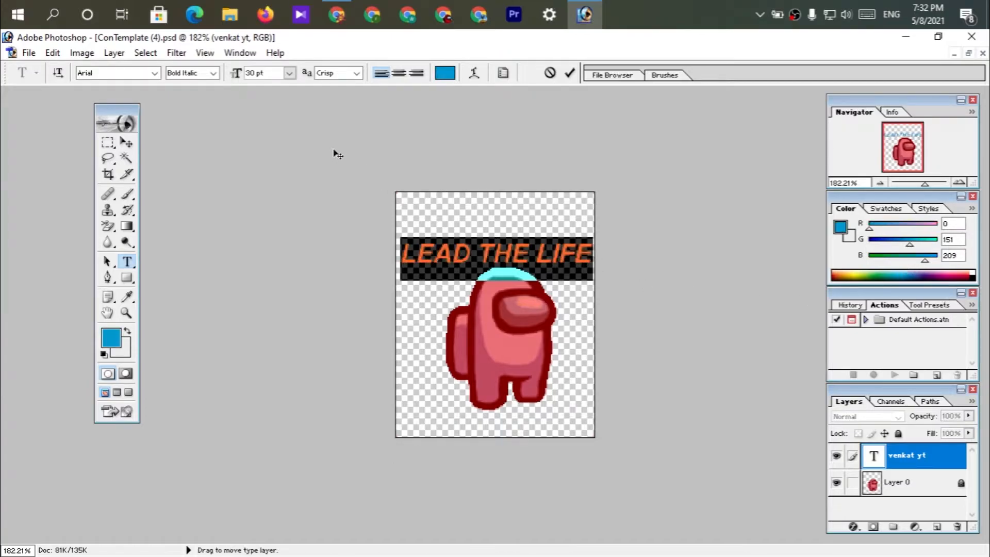
# Reduce the "LEAD THE LIFE" text to 24 pt and position it just above the crewmate's head.
pyautogui.click(289, 73)
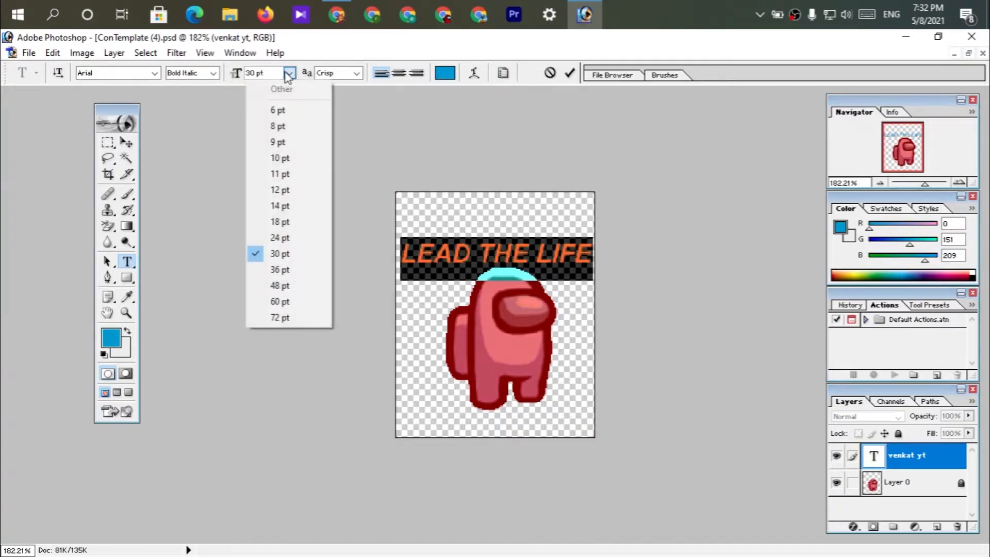
pyautogui.click(280, 238)
pyautogui.moveTo(495, 293); pyautogui.dragTo(525, 291)
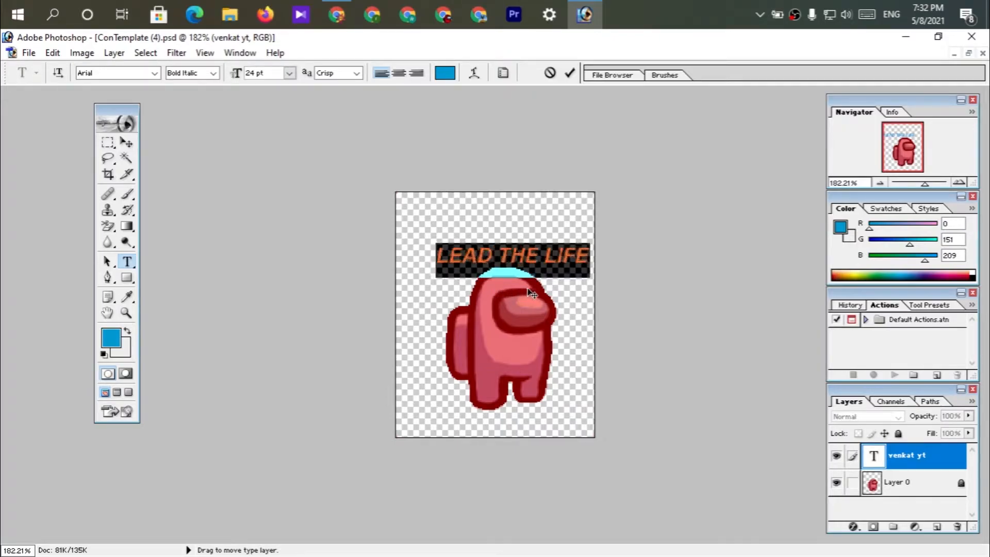
pyautogui.click(494, 255)
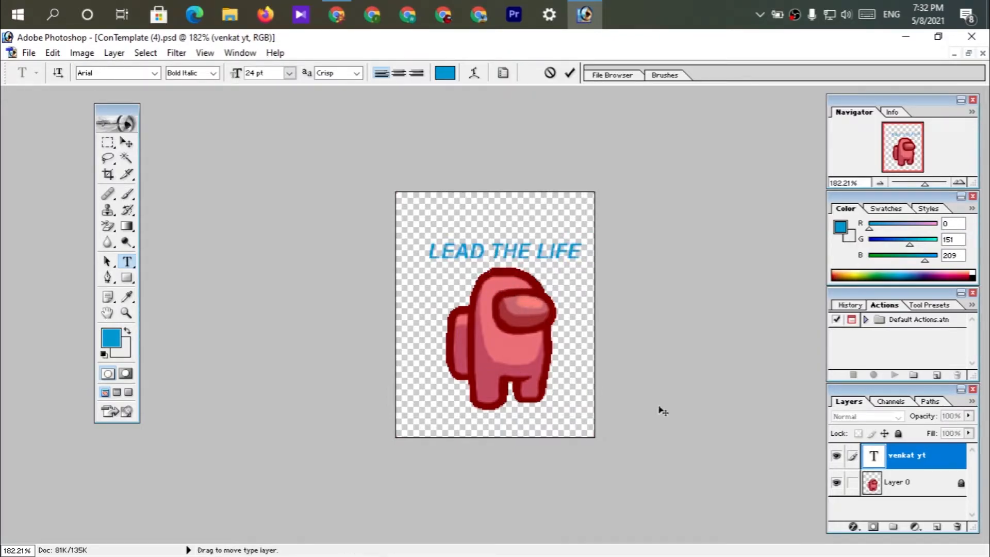
# Hide the crewmate layer and set up saving a copy of the image in PNG format in Downloads.
pyautogui.click(837, 483)
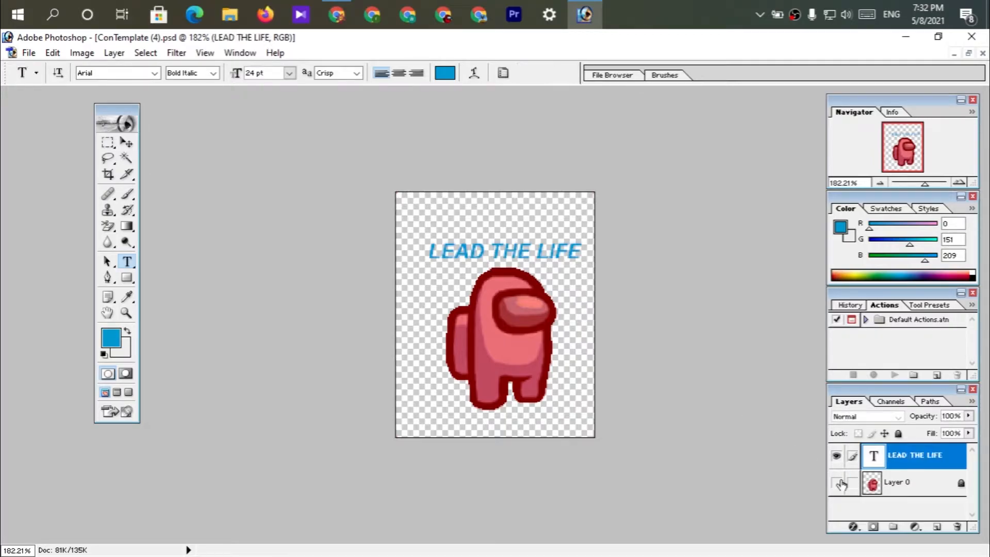
pyautogui.click(837, 483)
pyautogui.click(33, 59)
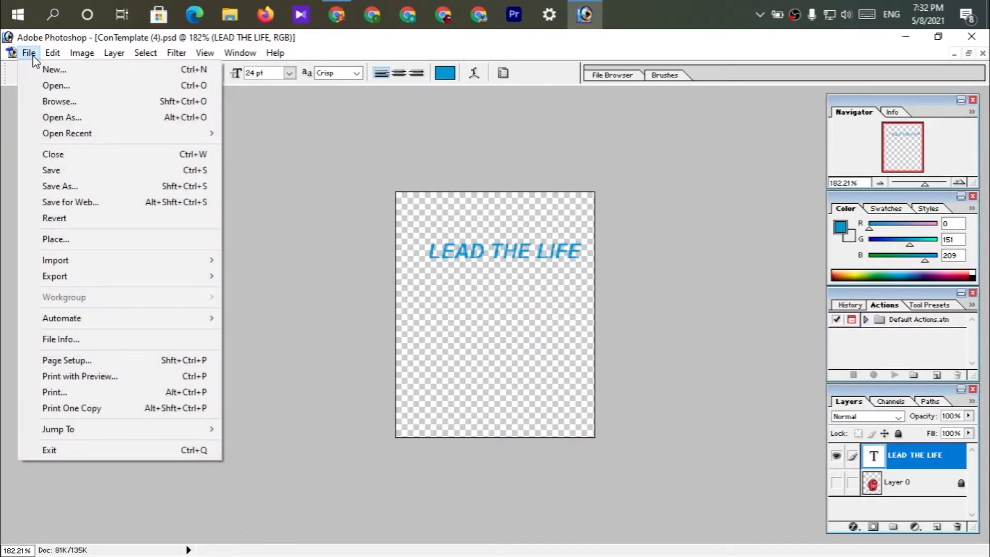
pyautogui.click(147, 184)
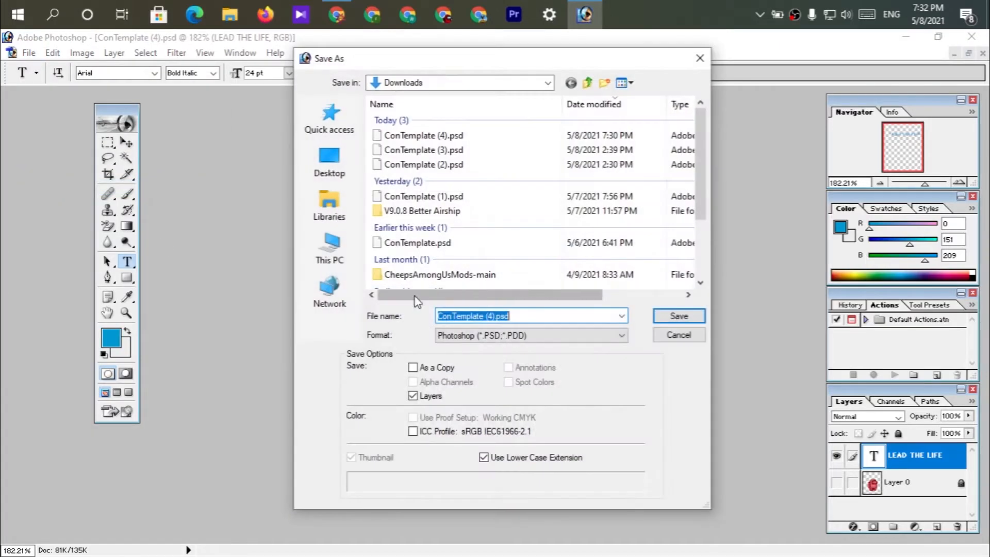
pyautogui.click(494, 340)
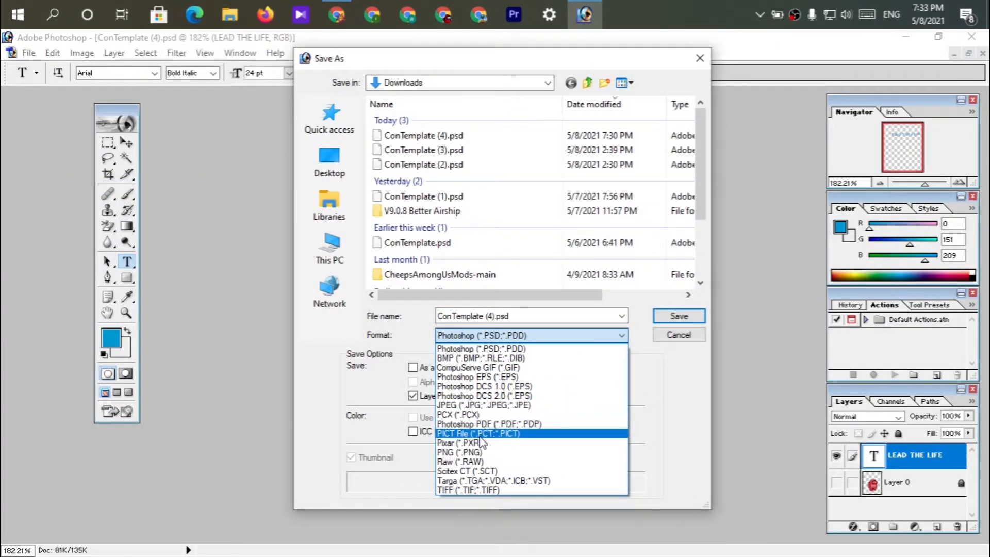
pyautogui.press('Down')
pyautogui.press('Down')
pyautogui.press('Down')
pyautogui.press('Return')
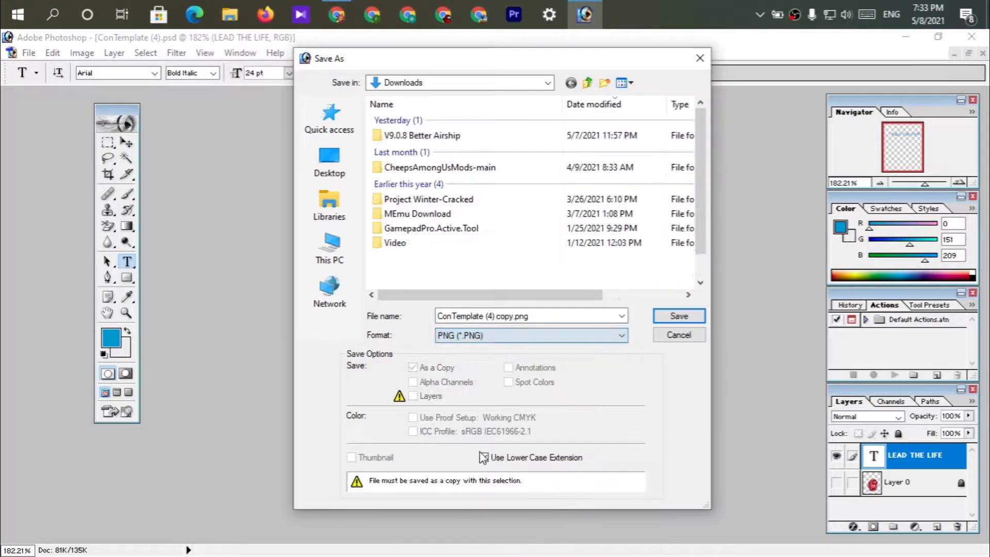
# Name the PNG copy "LEAD THE LIFE" and save it without interlacing.
pyautogui.click(513, 315)
pyautogui.click(514, 315)
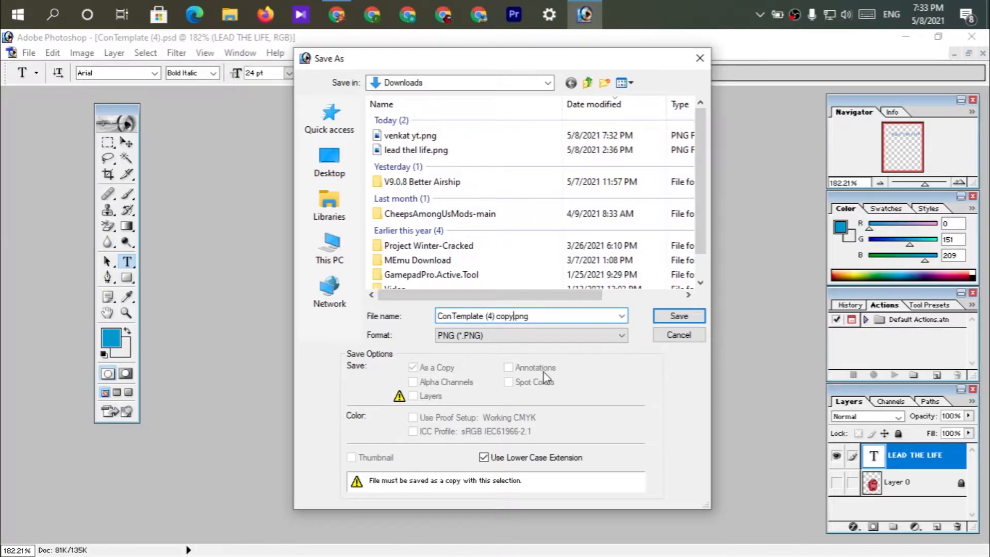
pyautogui.press('BackSpace')
pyautogui.press('BackSpace')
pyautogui.press('BackSpace')
pyautogui.press('BackSpace')
pyautogui.press('BackSpace')
pyautogui.press('BackSpace')
pyautogui.press('BackSpace')
pyautogui.press('BackSpace')
pyautogui.press('BackSpace')
pyautogui.press('BackSpace')
pyautogui.press('BackSpace')
pyautogui.press('BackSpace')
pyautogui.press('BackSpace')
pyautogui.press('BackSpace')
pyautogui.press('BackSpace')
pyautogui.press('BackSpace')
pyautogui.press('BackSpace')
pyautogui.press('BackSpace')
pyautogui.press('BackSpace')
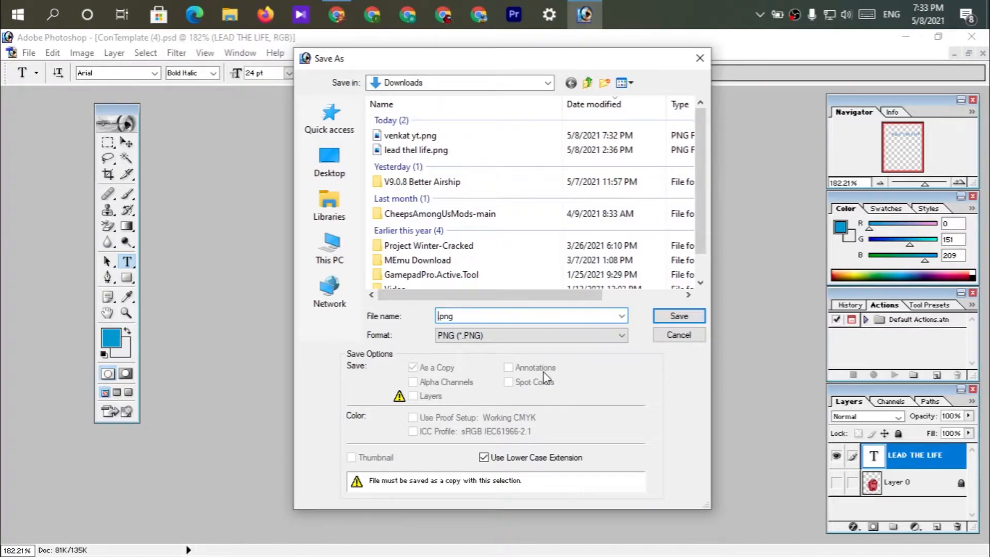
pyautogui.write('LEAD THE LIFE')
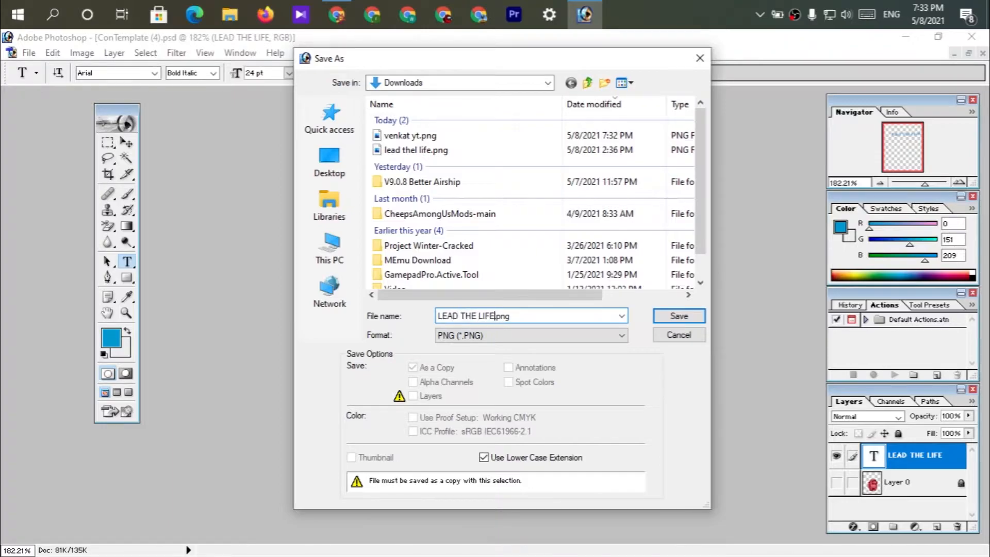
pyautogui.press('Return')
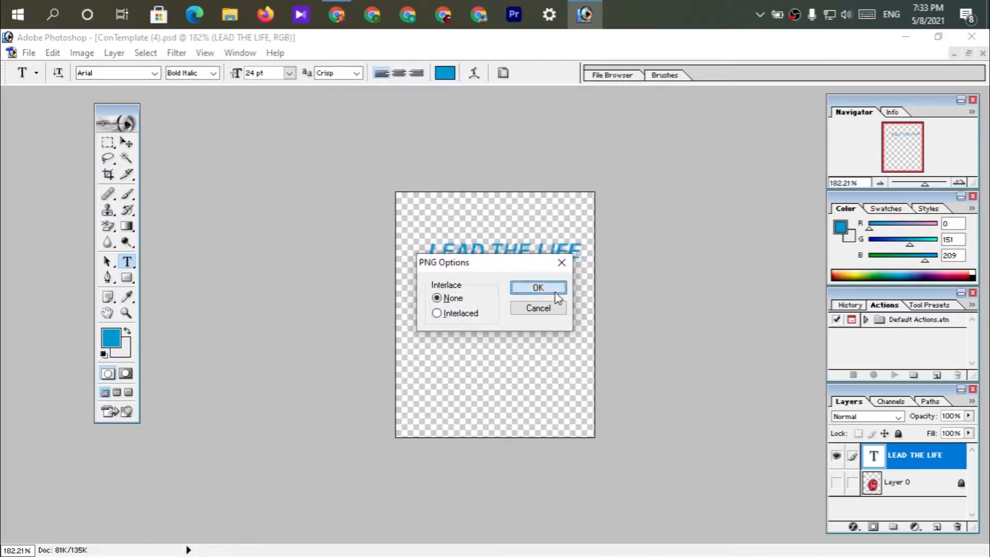
pyautogui.click(552, 289)
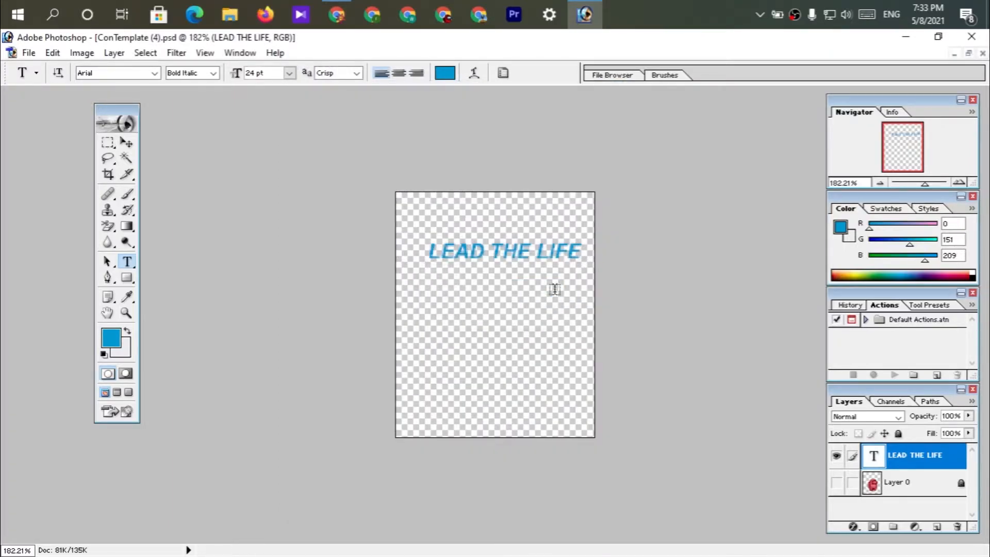
pyautogui.click(908, 38)
pyautogui.click(908, 34)
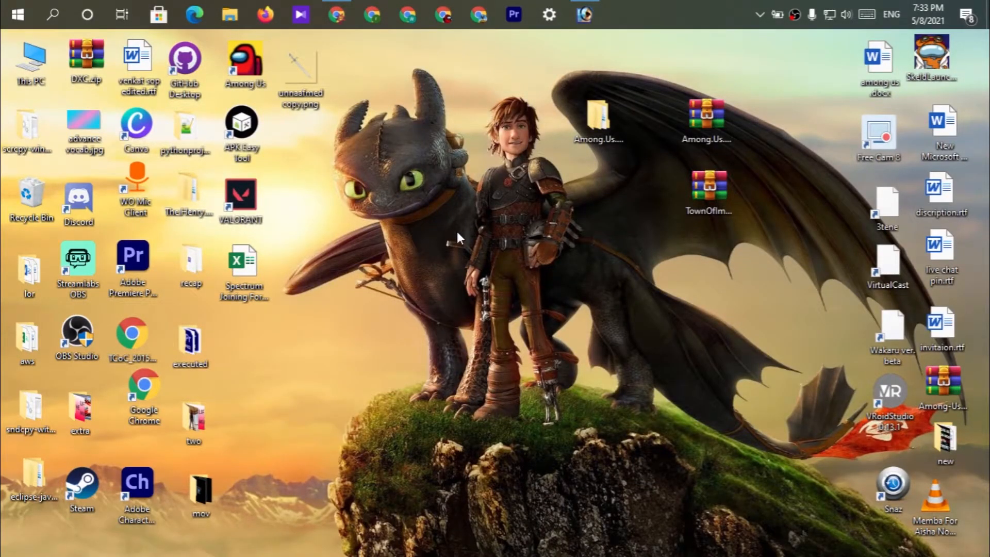
pyautogui.click(584, 15)
pyautogui.click(28, 54)
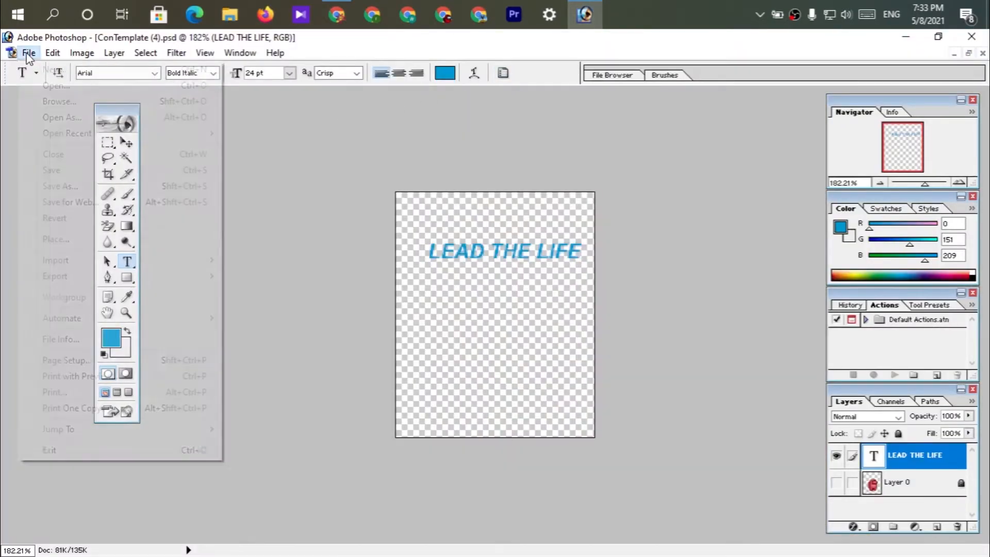
pyautogui.click(72, 186)
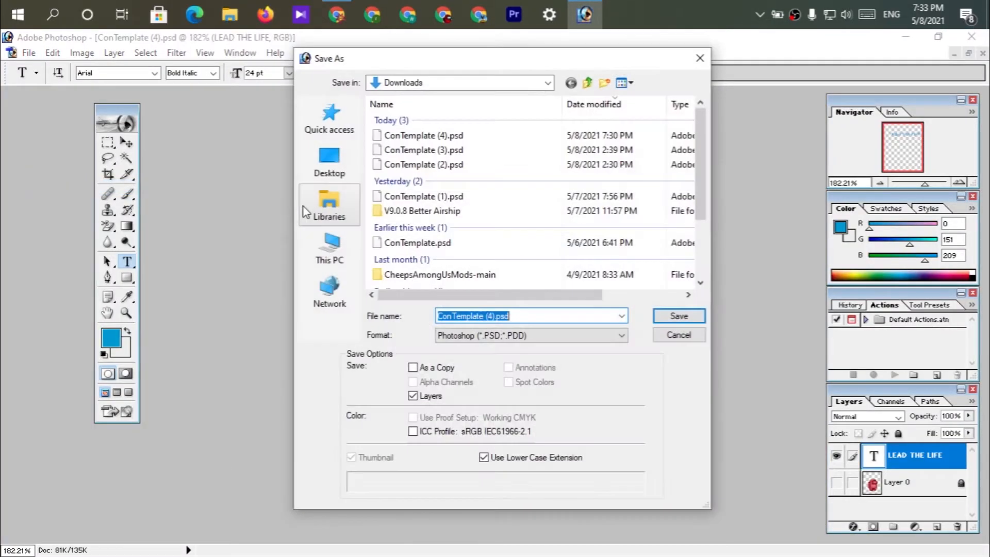
pyautogui.click(513, 335)
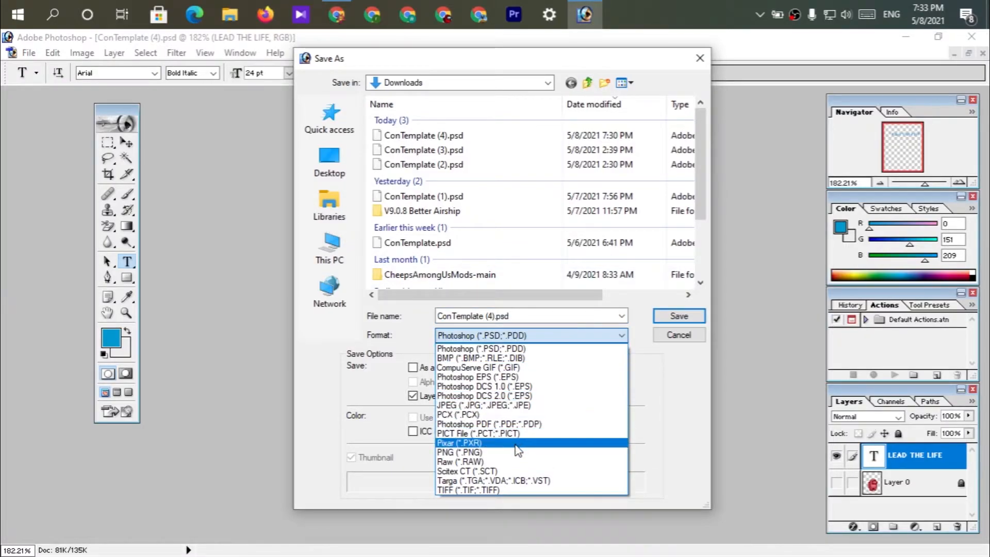
pyautogui.click(489, 446)
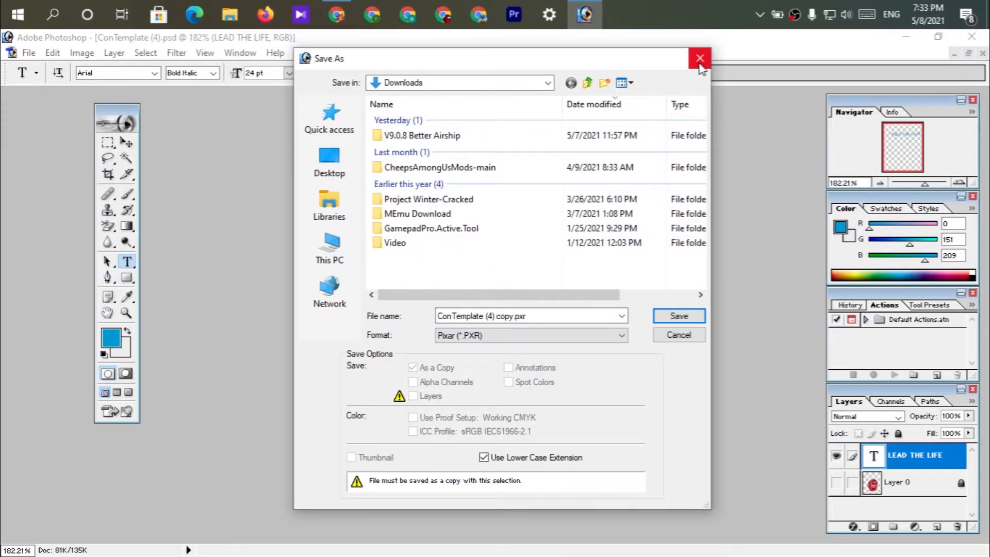
pyautogui.click(700, 59)
# Move LEAD THE LIFE.png and the name-text PNG from the Downloads folder to an open area of the desktop.
pyautogui.click(903, 40)
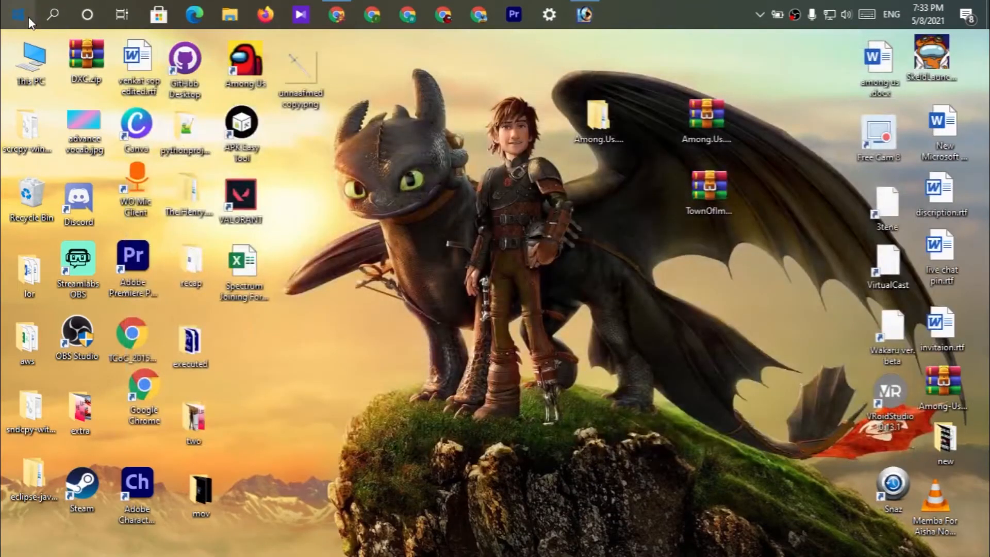
pyautogui.doubleClick(37, 71)
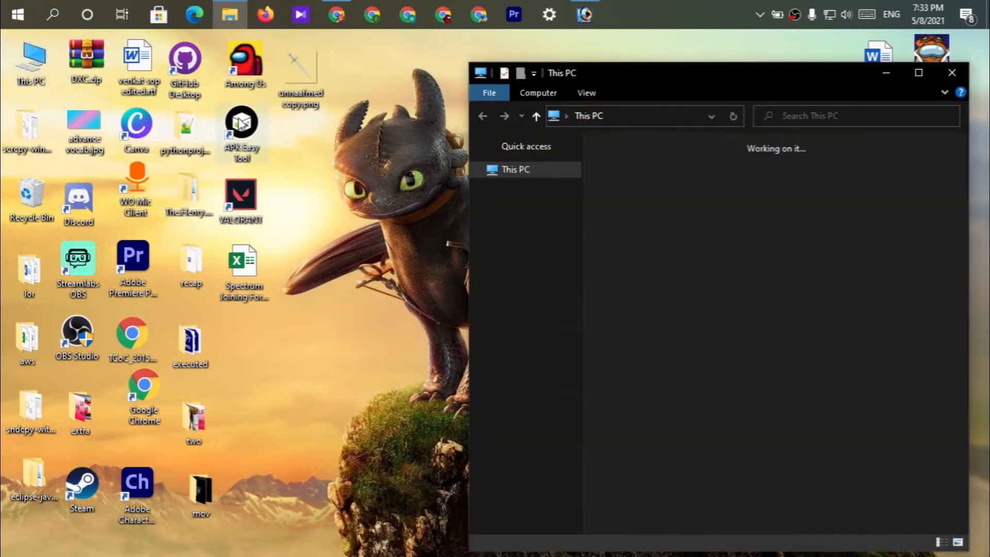
pyautogui.doubleClick(835, 220)
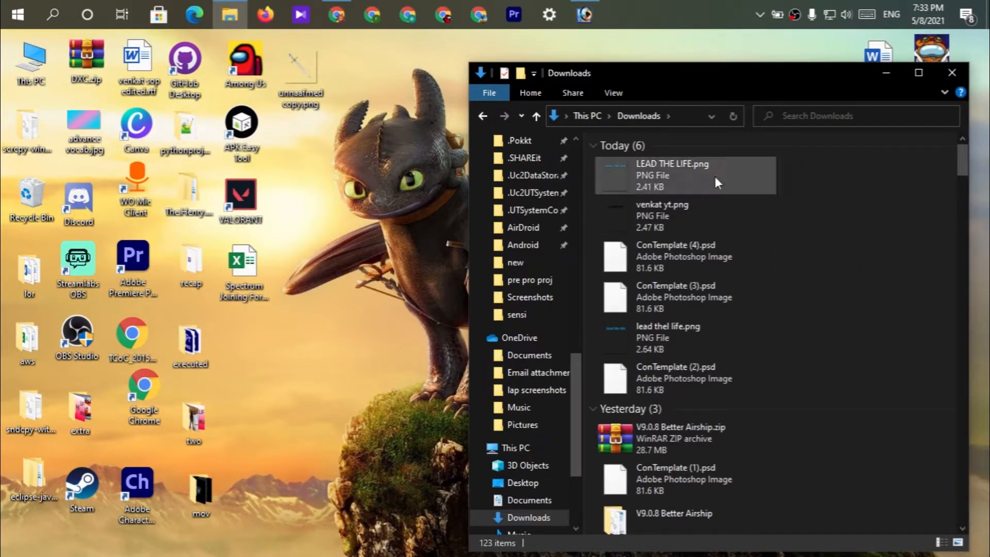
pyautogui.click(715, 175)
pyautogui.keyDown('ctrl'); pyautogui.click(666, 223); pyautogui.keyUp('ctrl')
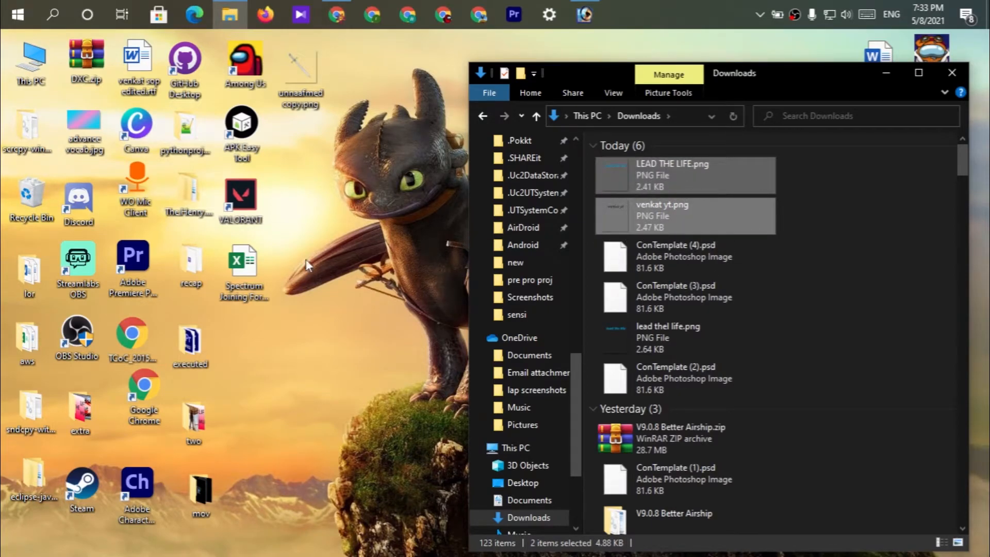
pyautogui.click(292, 266)
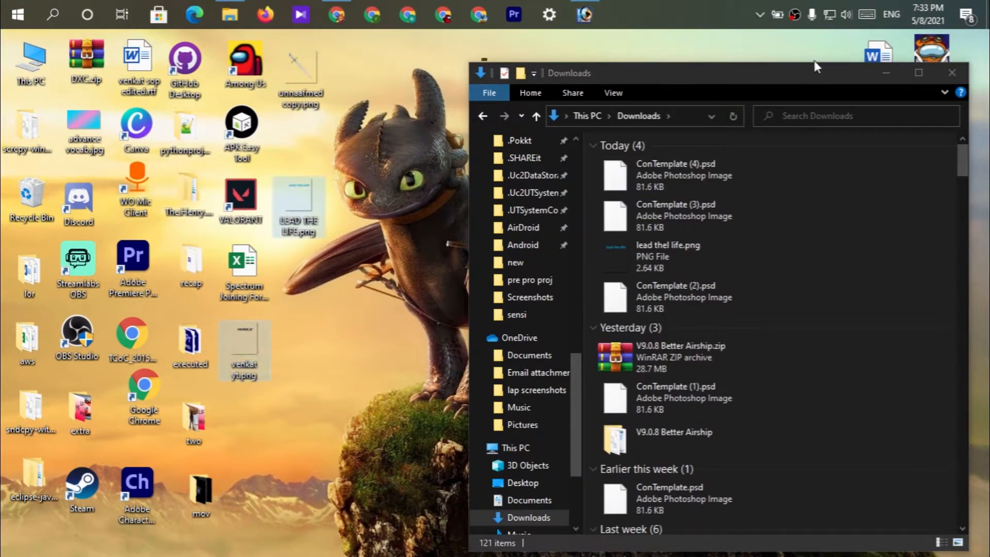
pyautogui.click(952, 73)
pyautogui.moveTo(305, 204); pyautogui.dragTo(426, 206)
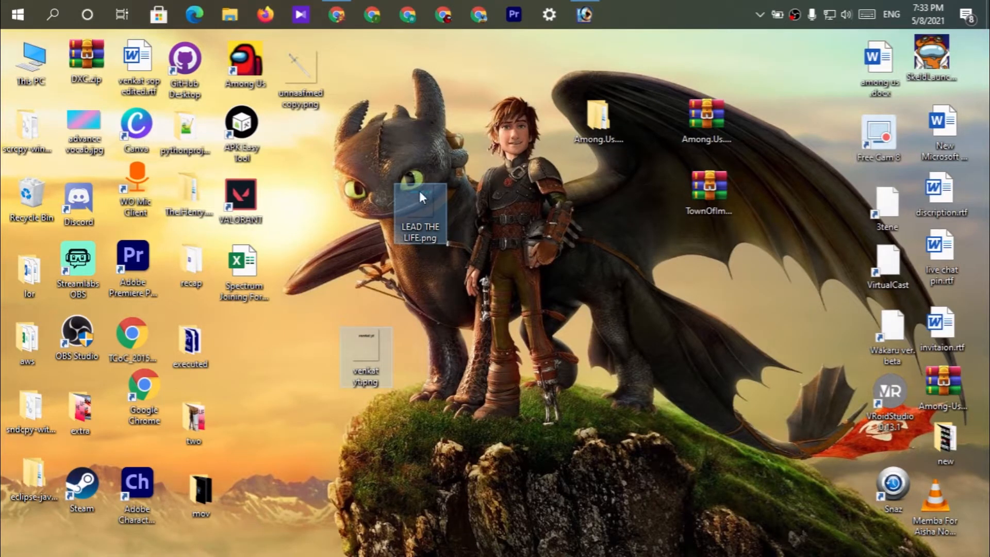
pyautogui.moveTo(380, 357); pyautogui.dragTo(434, 264)
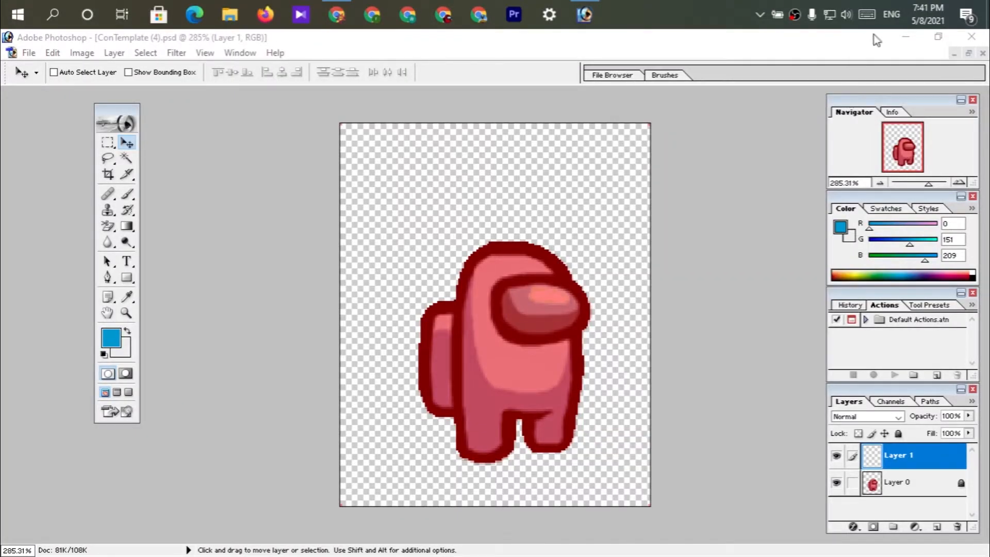
# Go to the desktop and open the sword image scale.png in Photoshop.
pyautogui.click(899, 38)
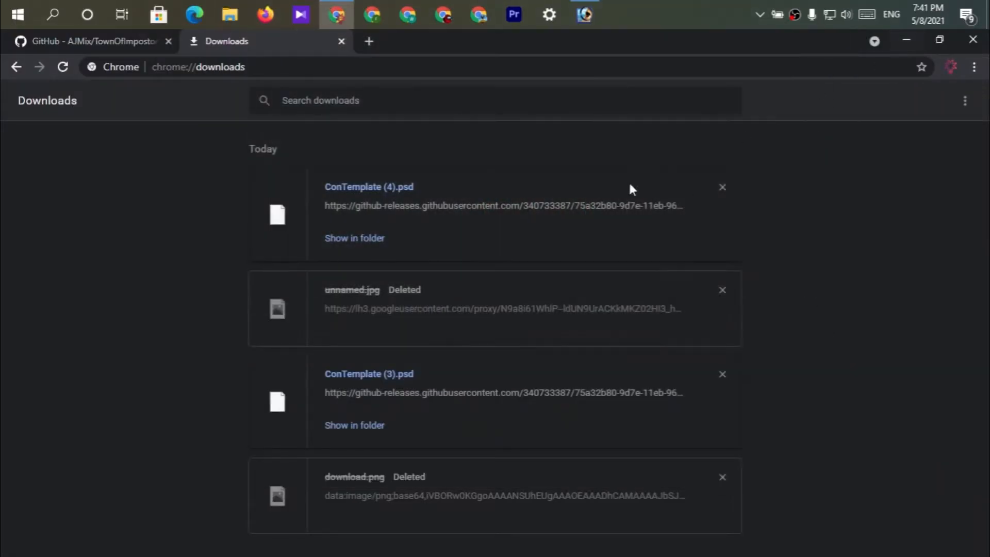
pyautogui.click(902, 45)
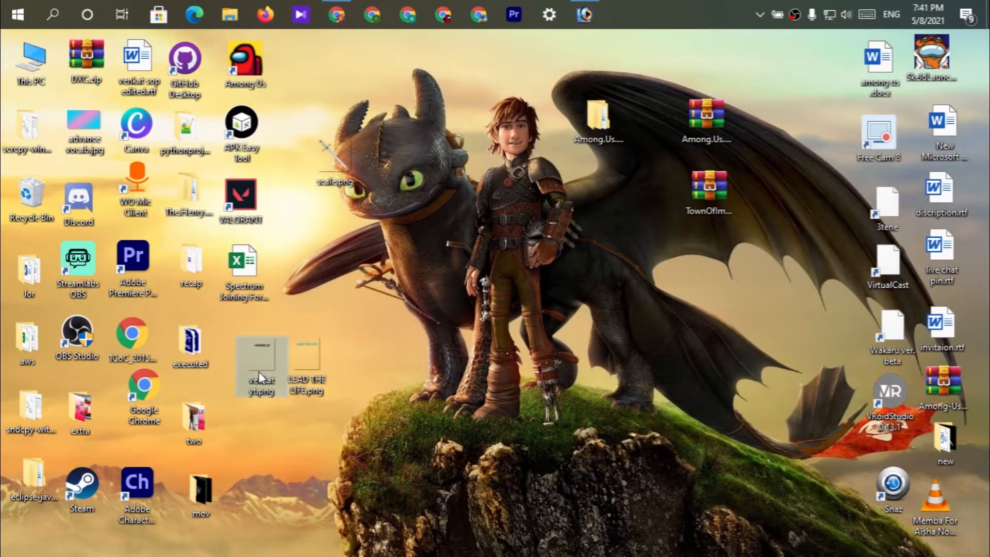
pyautogui.moveTo(348, 162); pyautogui.dragTo(332, 82)
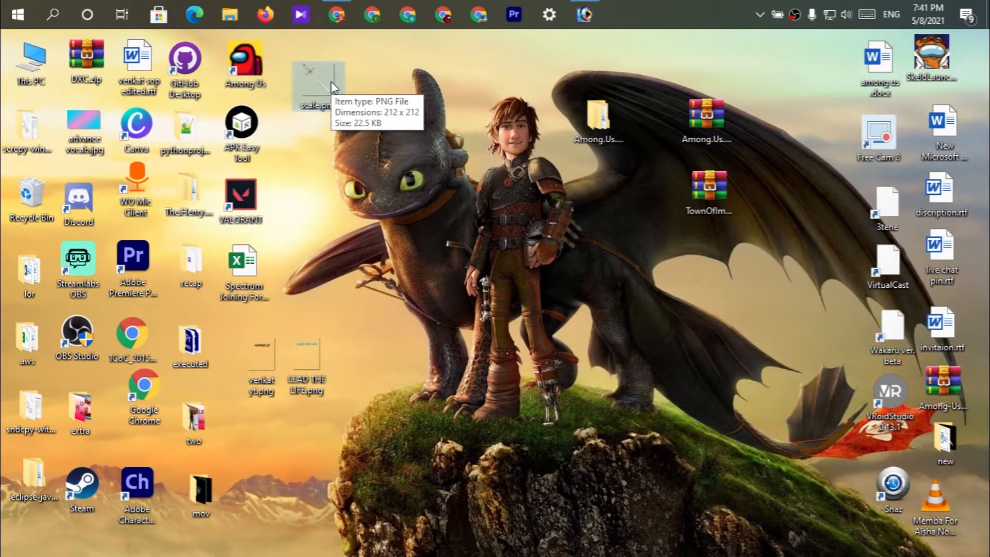
pyautogui.moveTo(301, 78); pyautogui.dragTo(399, 208)
# Arrange the scale.png and ConTemplate (4).psd windows side by side, enlarging the template window to show the whole crewmate.
pyautogui.moveTo(50, 107); pyautogui.dragTo(595, 167)
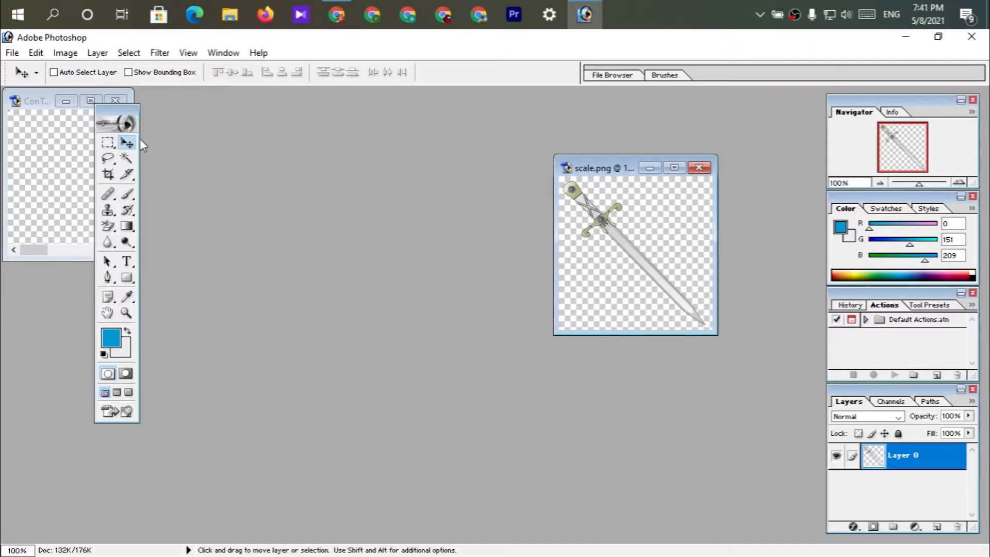
pyautogui.click(83, 100)
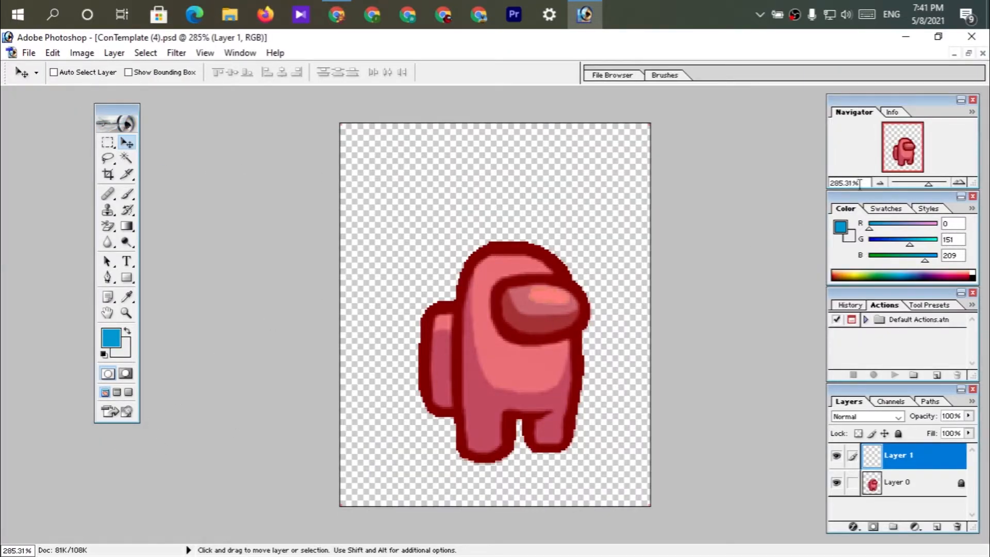
pyautogui.click(968, 52)
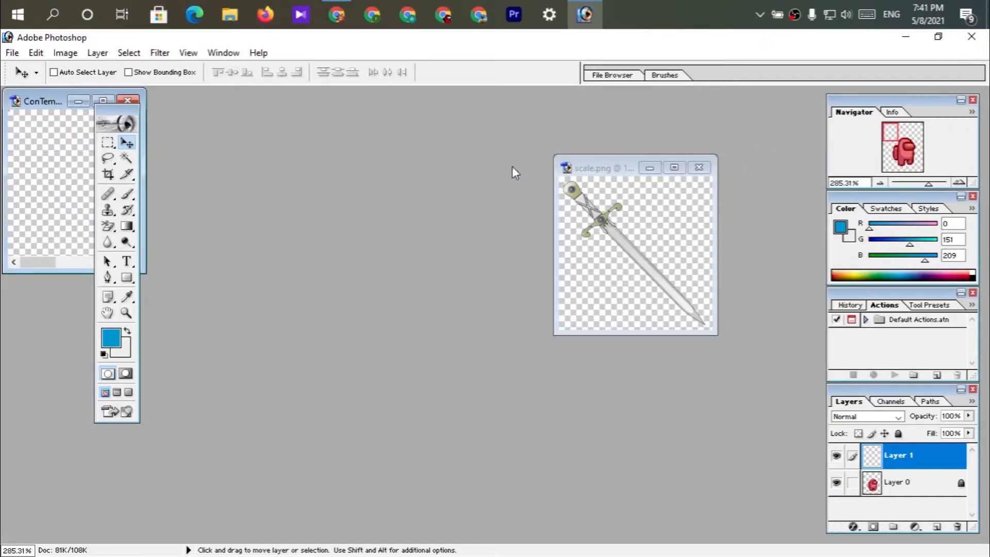
pyautogui.moveTo(54, 101); pyautogui.dragTo(269, 211)
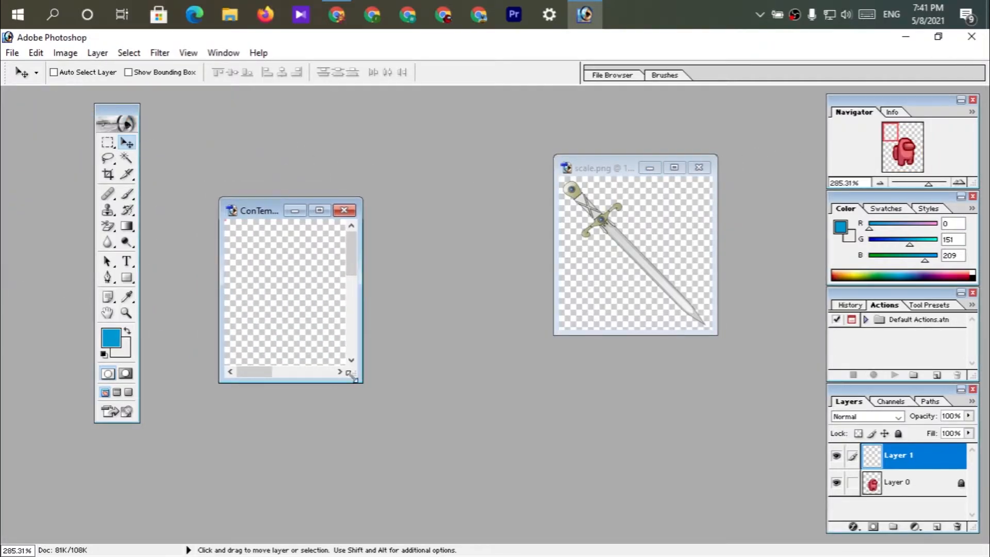
pyautogui.moveTo(354, 374); pyautogui.dragTo(520, 517)
pyautogui.moveTo(319, 209); pyautogui.dragTo(247, 114)
pyautogui.moveTo(443, 421); pyautogui.dragTo(513, 510)
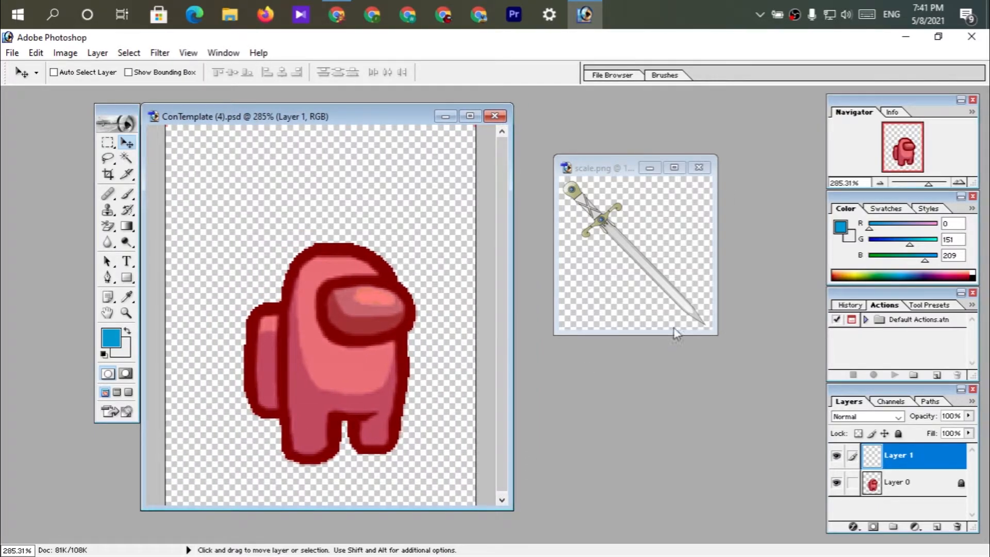
# Copy the full-size sword from scale.png onto the crewmate template and try to undo the placement.
pyautogui.click(639, 255)
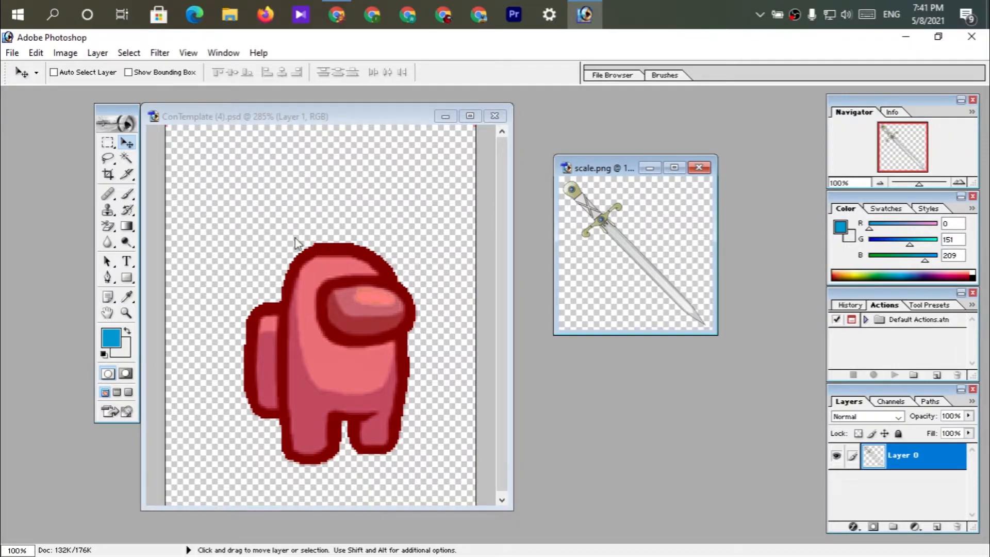
pyautogui.click(304, 117)
pyautogui.moveTo(576, 199); pyautogui.dragTo(311, 268)
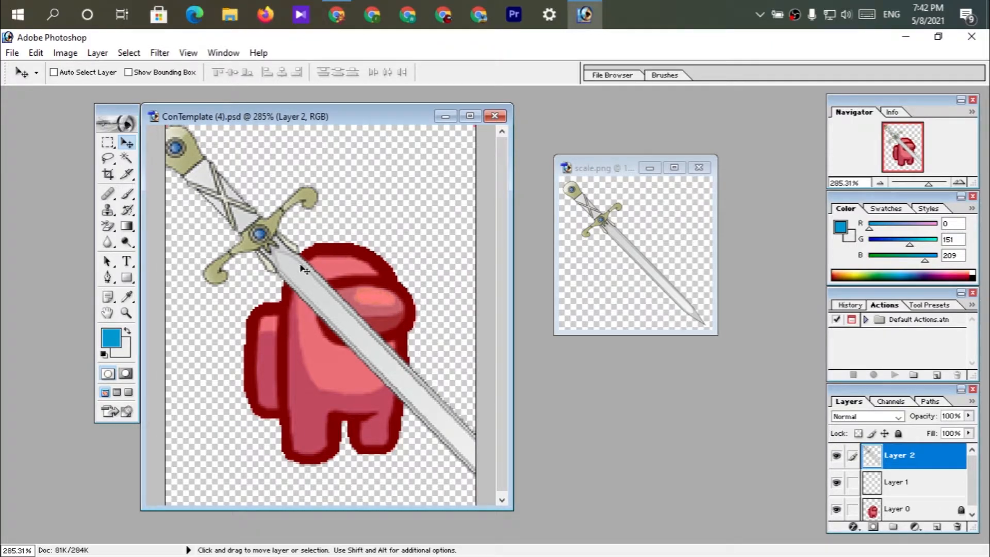
pyautogui.hotkey('ctrl', 'z')
pyautogui.hotkey('ctrl', 'z')
pyautogui.hotkey('ctrl', 'z')
pyautogui.hotkey('ctrl', 'z')
# Hide Layer 2 and Layer 1 of the template and close ConTemplate (4).psd without saving changes.
pyautogui.click(910, 483)
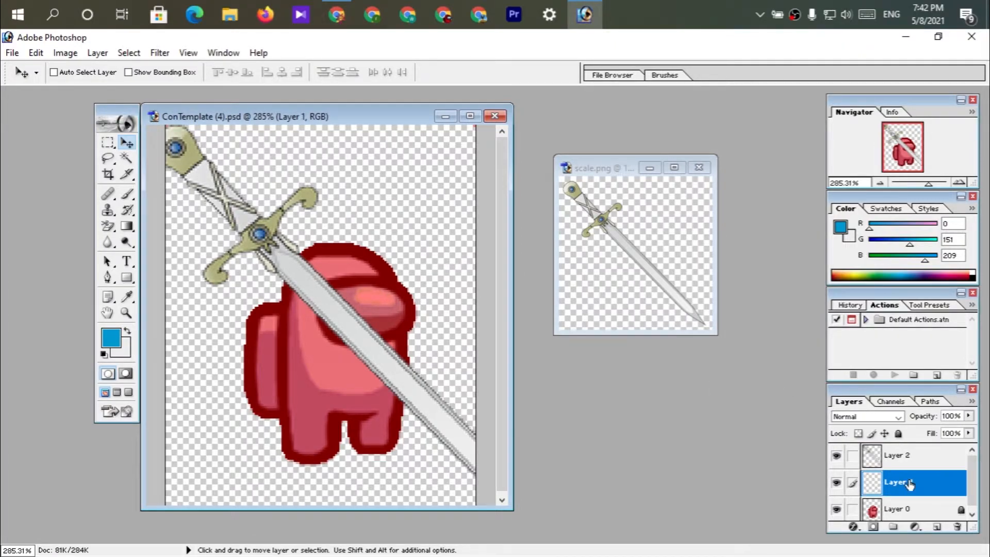
pyautogui.click(837, 456)
pyautogui.click(836, 482)
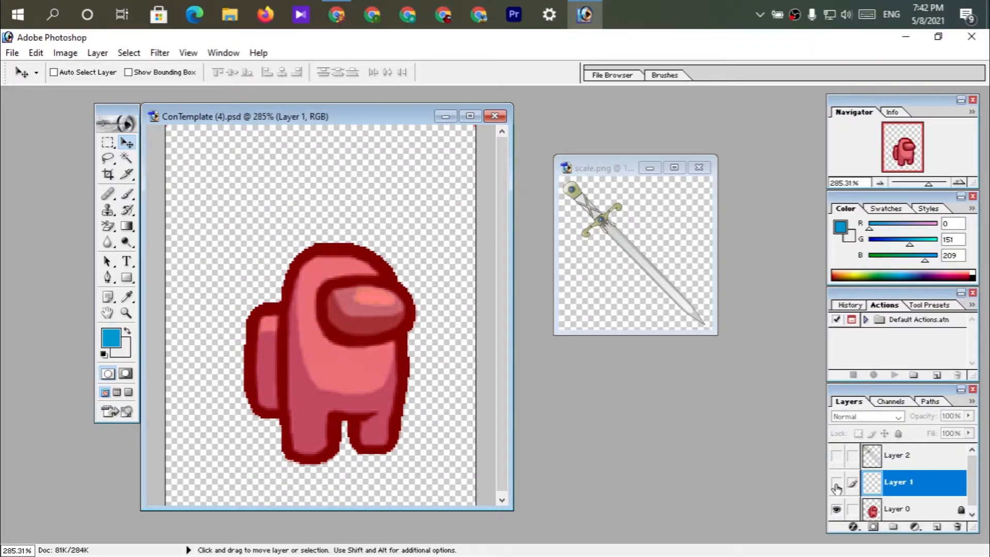
pyautogui.click(494, 116)
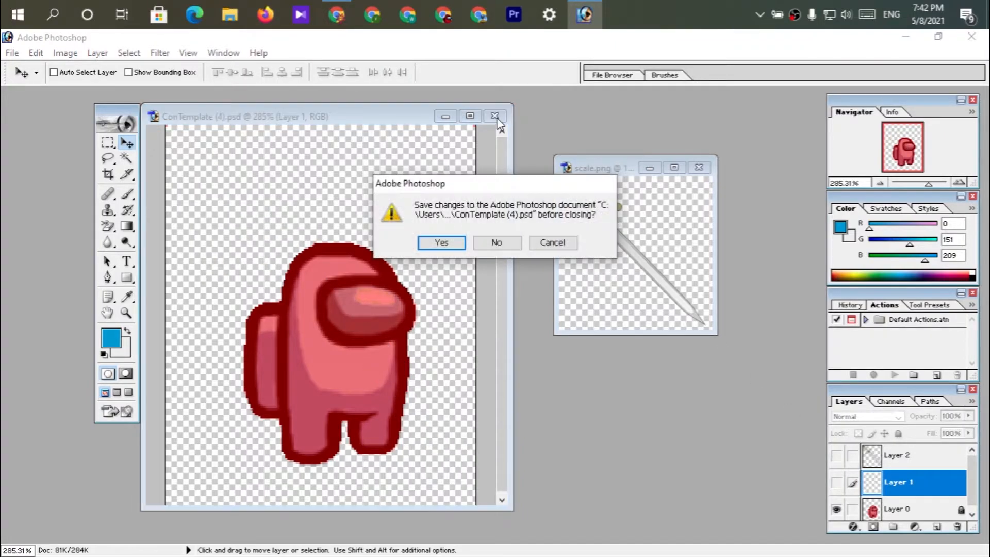
pyautogui.click(500, 243)
# Scale the sword in scale.png to 38.9% width and 42.0% height and move it toward the canvas centre.
pyautogui.moveTo(617, 168); pyautogui.dragTo(382, 168)
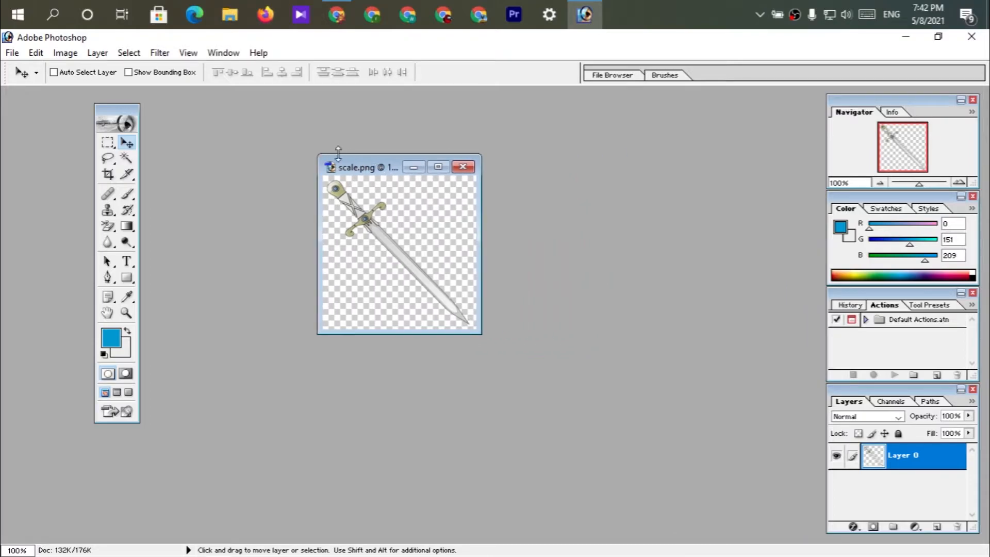
pyautogui.click(35, 52)
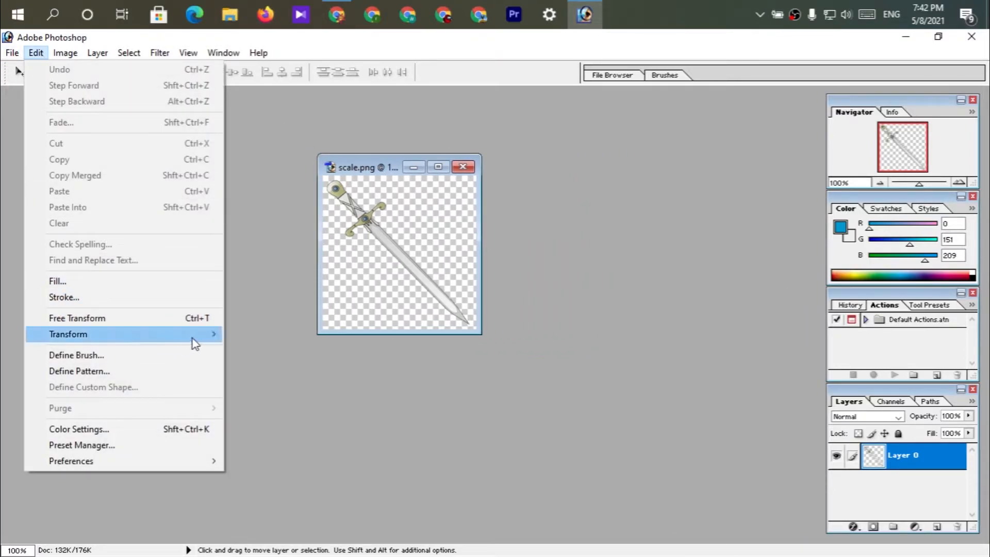
pyautogui.moveTo(192, 341)
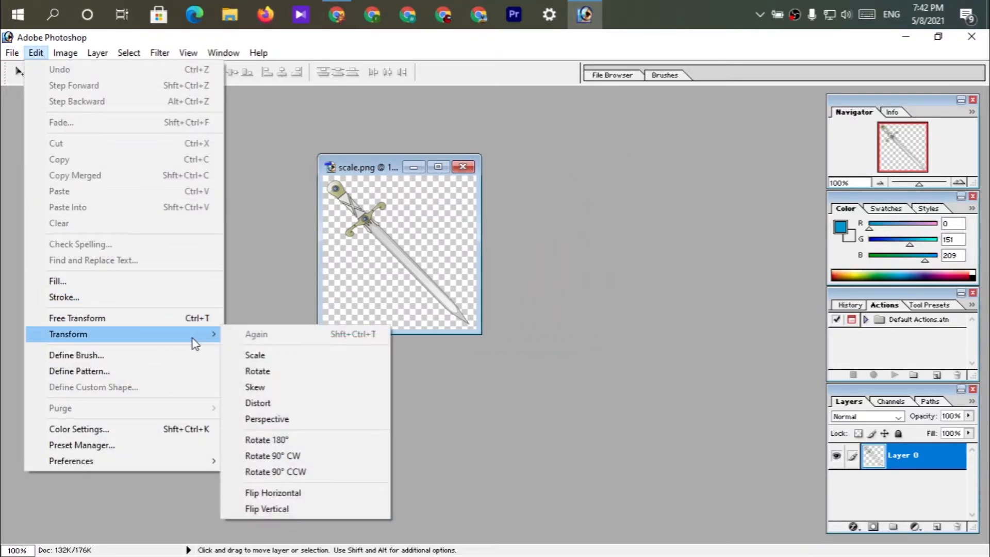
pyautogui.click(258, 355)
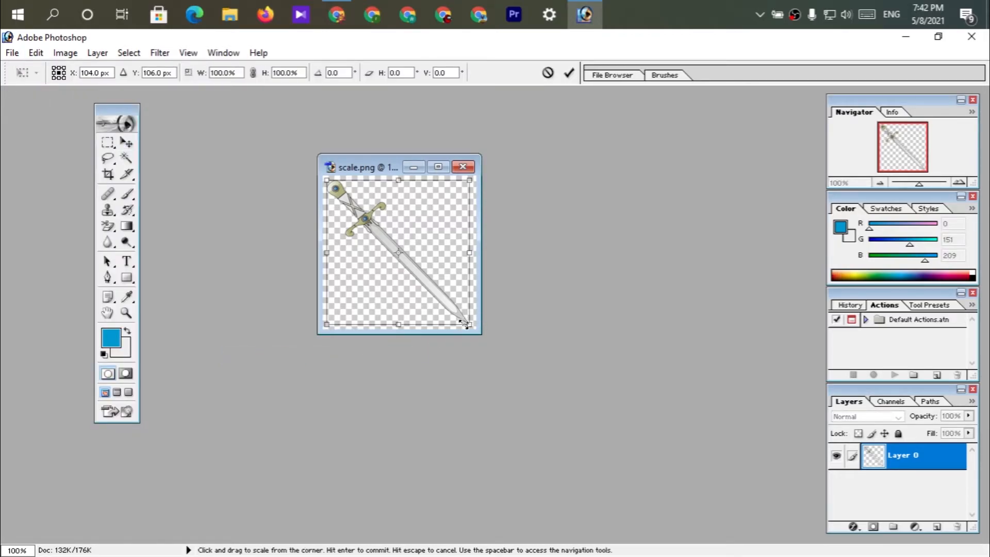
pyautogui.moveTo(469, 324); pyautogui.dragTo(383, 241)
pyautogui.moveTo(360, 206); pyautogui.dragTo(401, 240)
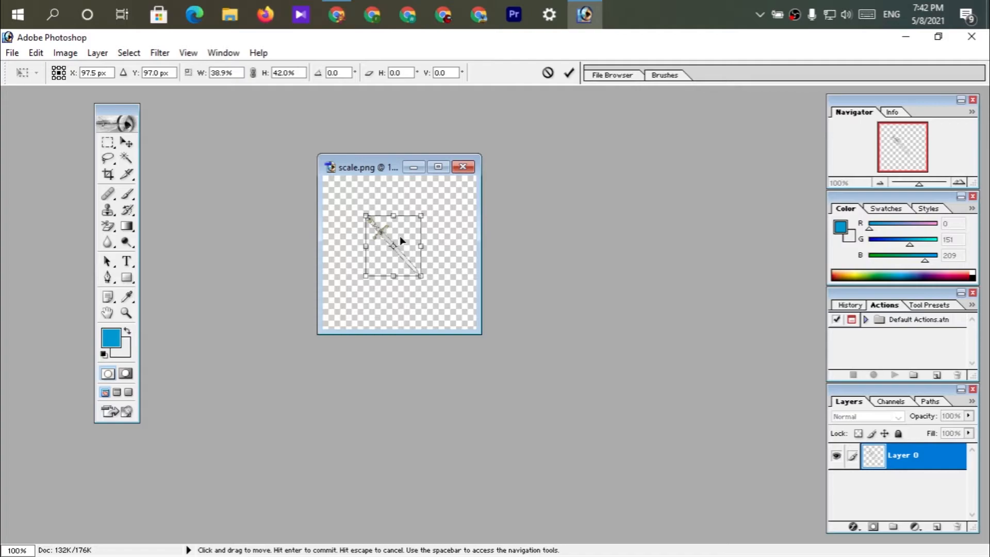
pyautogui.press('Return')
# Draw a crop frame around the reduced sword and tighten all four sides close to its outline.
pyautogui.click(108, 174)
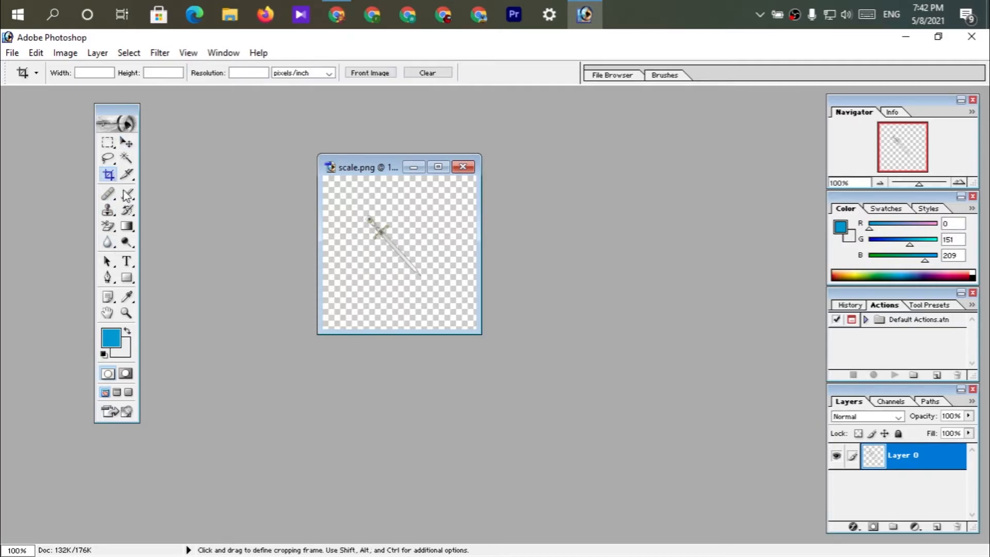
pyautogui.moveTo(361, 221); pyautogui.dragTo(433, 289)
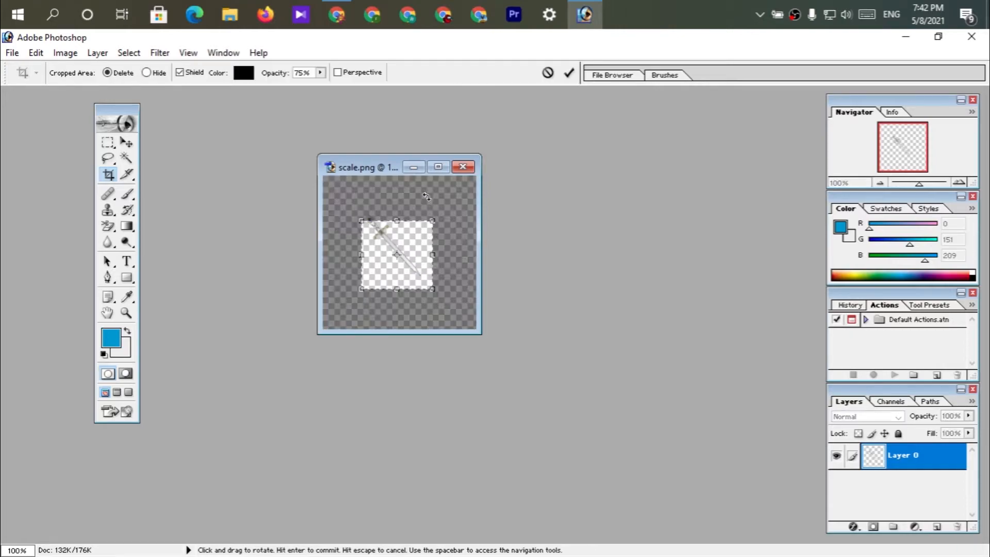
pyautogui.click(439, 167)
pyautogui.moveTo(454, 274); pyautogui.dragTo(452, 267)
pyautogui.scroll(-2, 489, 357)
pyautogui.scroll(9, 489, 357)
pyautogui.scroll(5, 489, 355)
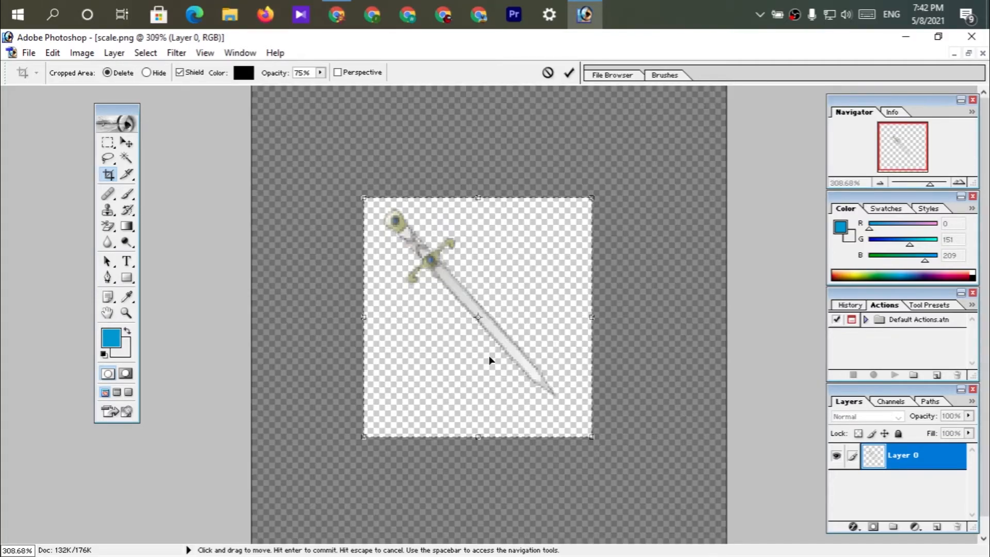
pyautogui.moveTo(478, 437); pyautogui.dragTo(487, 393)
pyautogui.moveTo(591, 297); pyautogui.dragTo(556, 297)
pyautogui.moveTo(365, 296); pyautogui.dragTo(381, 297)
pyautogui.moveTo(471, 197); pyautogui.dragTo(470, 205)
# Save scale.png with the crop applied and close the image.
pyautogui.click(26, 52)
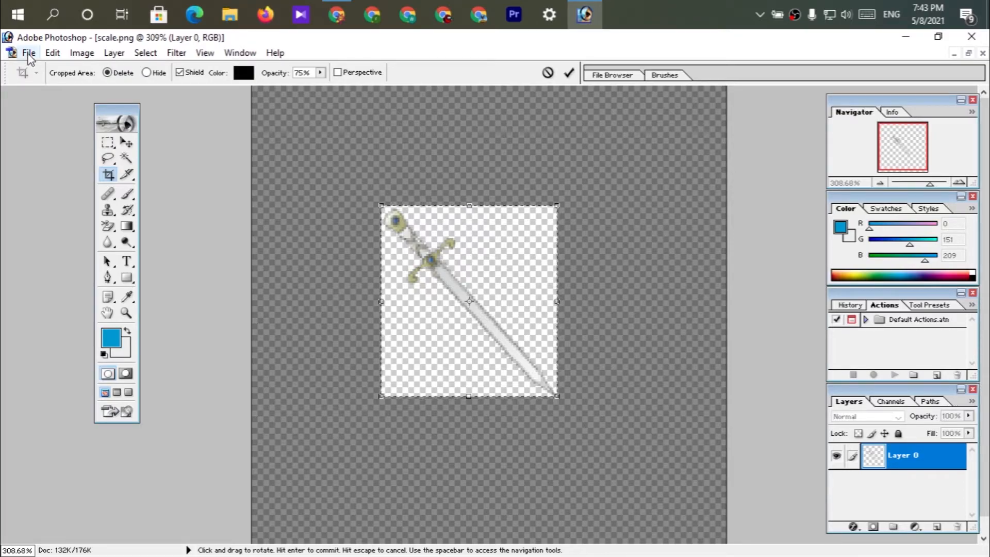
pyautogui.click(59, 172)
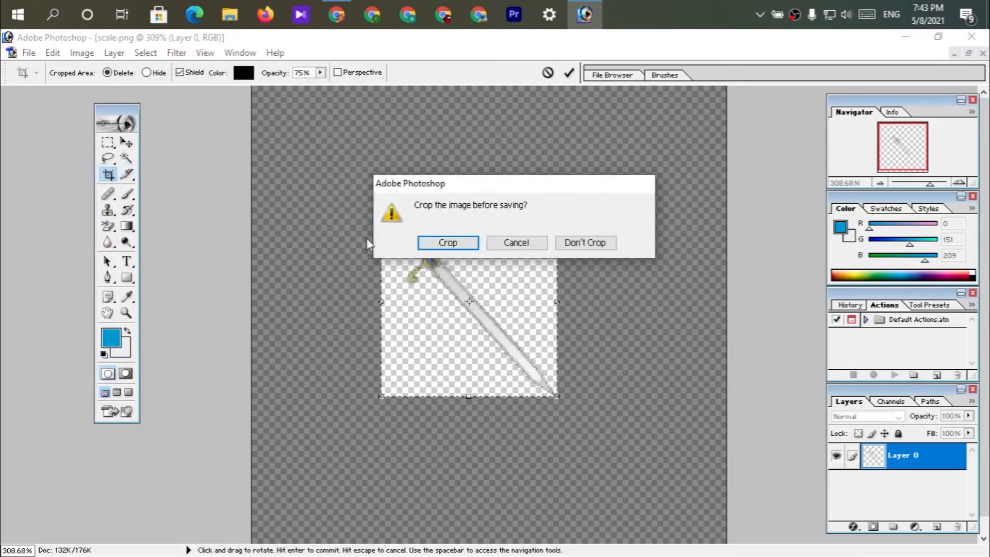
pyautogui.click(447, 243)
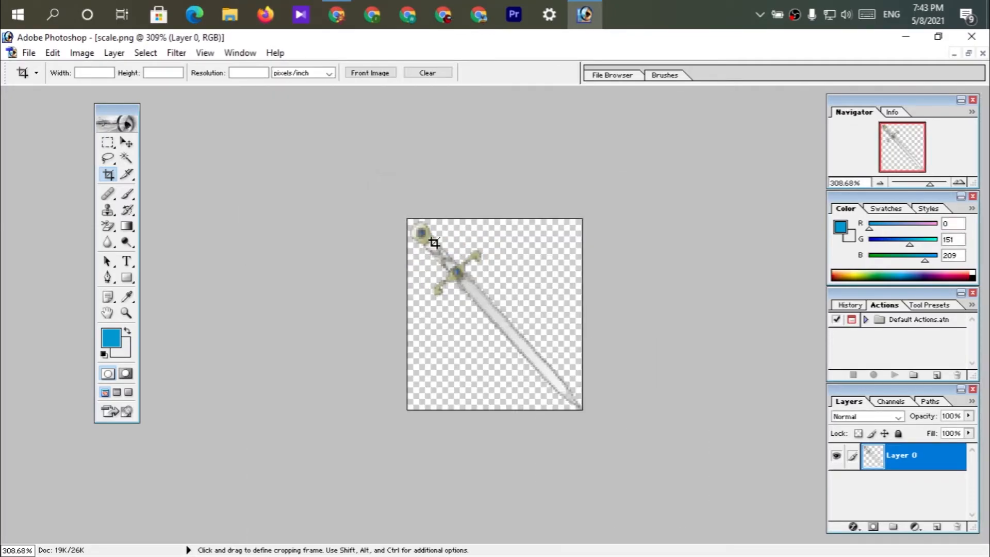
pyautogui.click(32, 55)
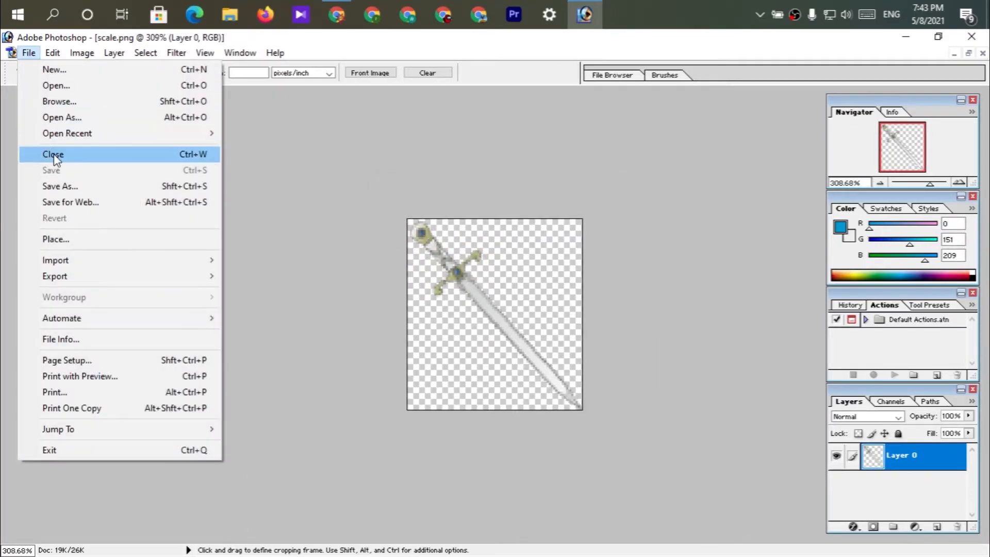
pyautogui.click(433, 173)
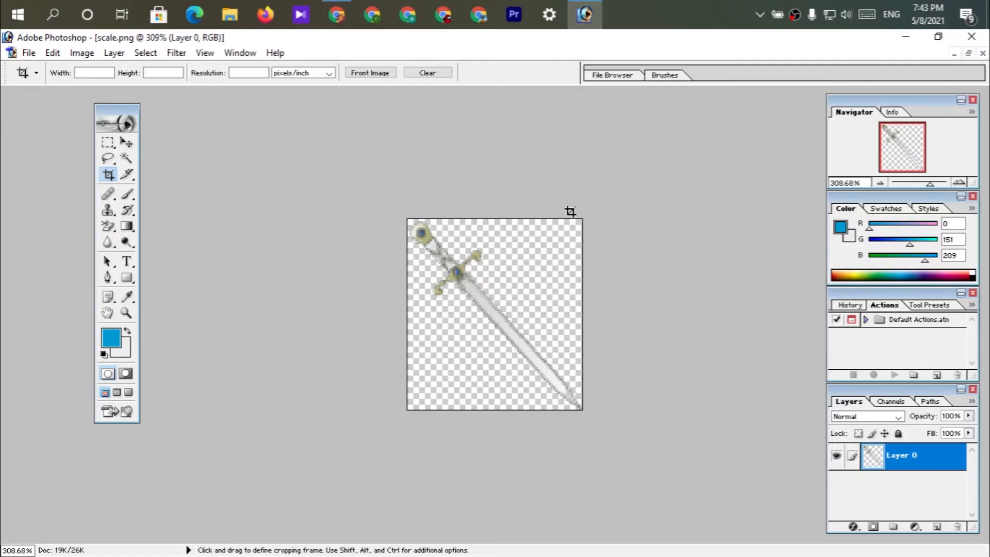
pyautogui.click(982, 53)
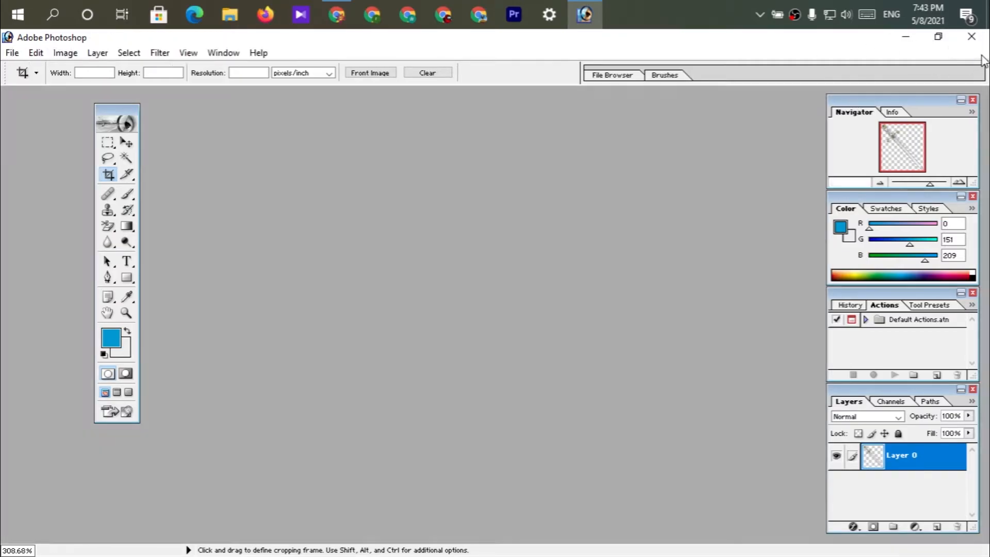
# Reopen ConTemplate (4).psd from Chrome's downloads list, enlarge it in Photoshop and activate the Move tool.
pyautogui.click(906, 38)
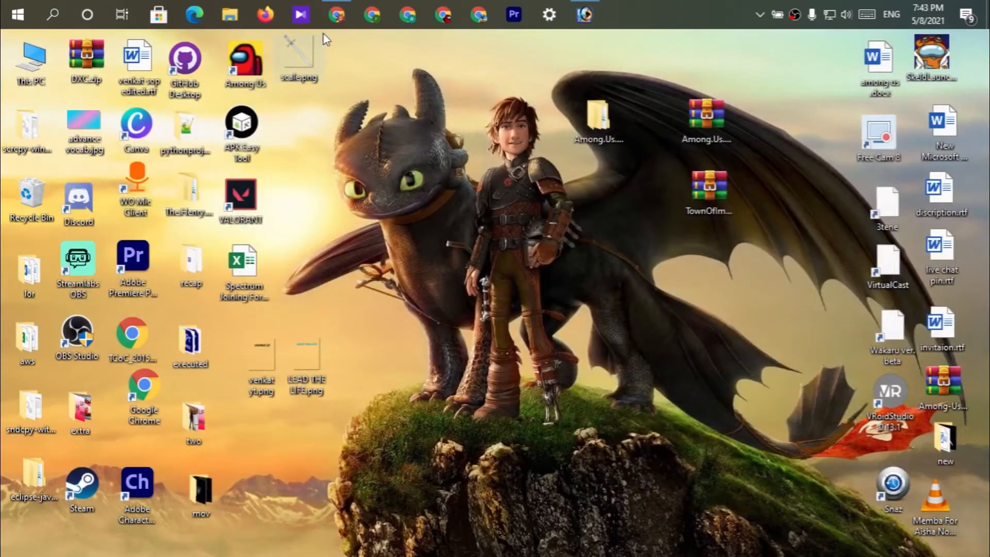
pyautogui.click(337, 14)
pyautogui.doubleClick(377, 189)
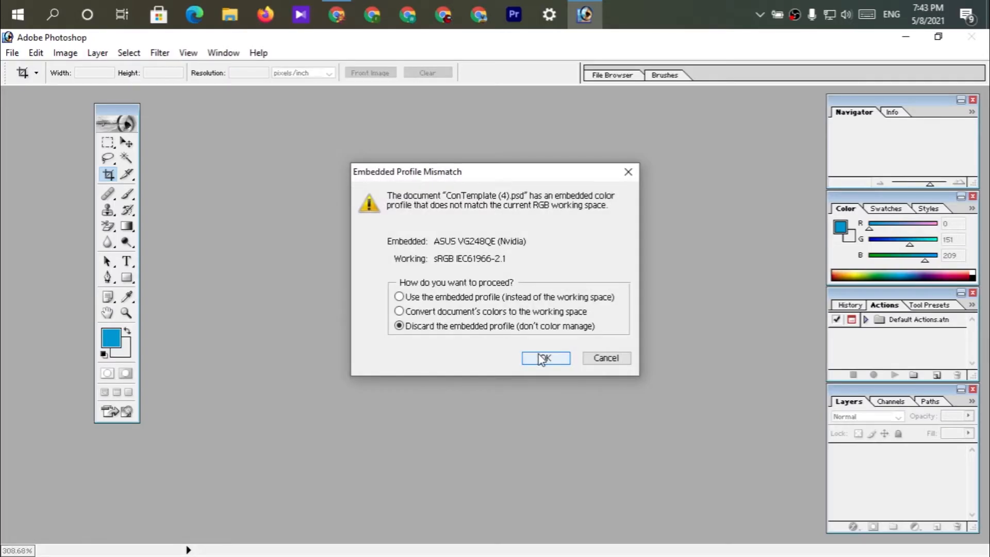
pyautogui.click(541, 357)
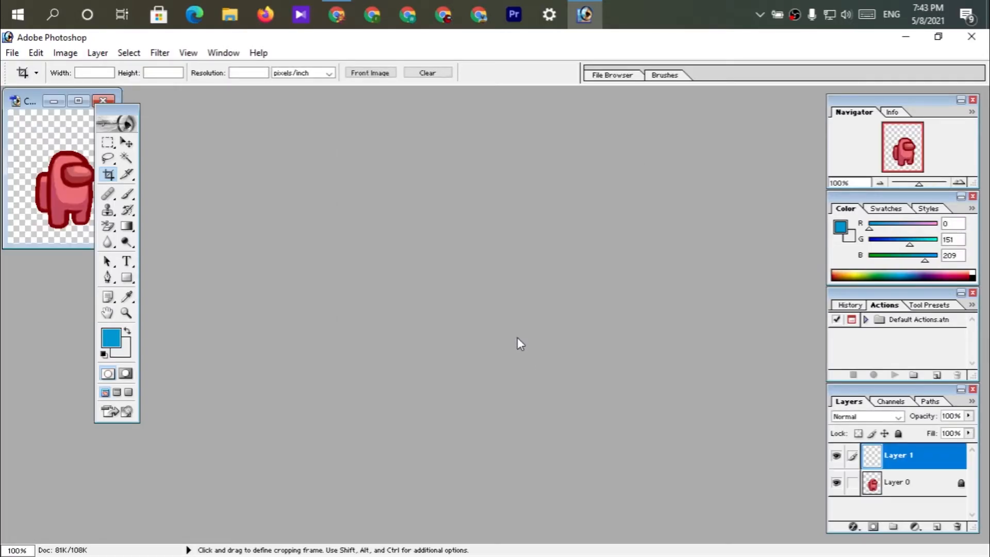
pyautogui.click(79, 101)
pyautogui.hotkey('ctrl', '-')
pyautogui.hotkey('ctrl', '+')
pyautogui.scroll(6, 548, 258)
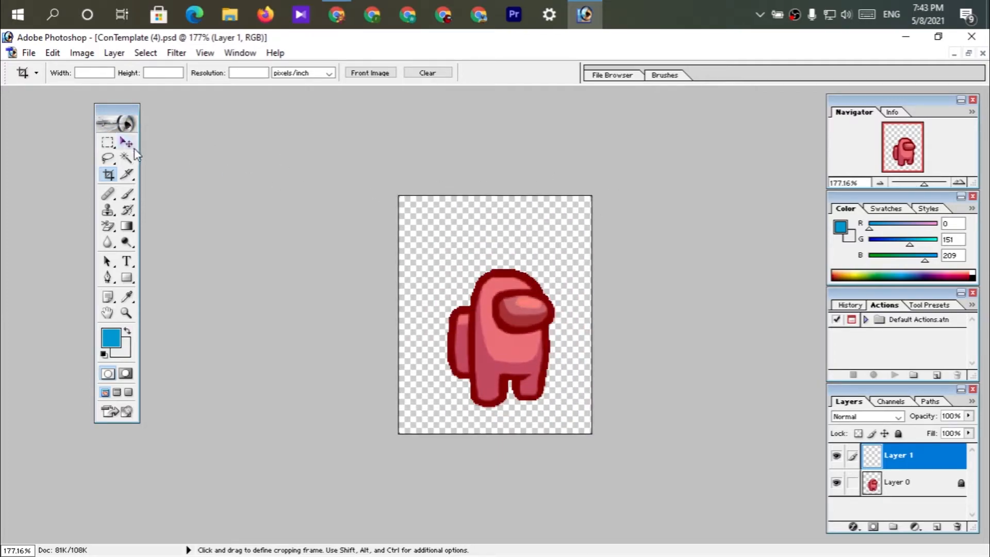
pyautogui.click(127, 142)
# Go back to the desktop and open the cropped scale.png in Photoshop.
pyautogui.click(904, 38)
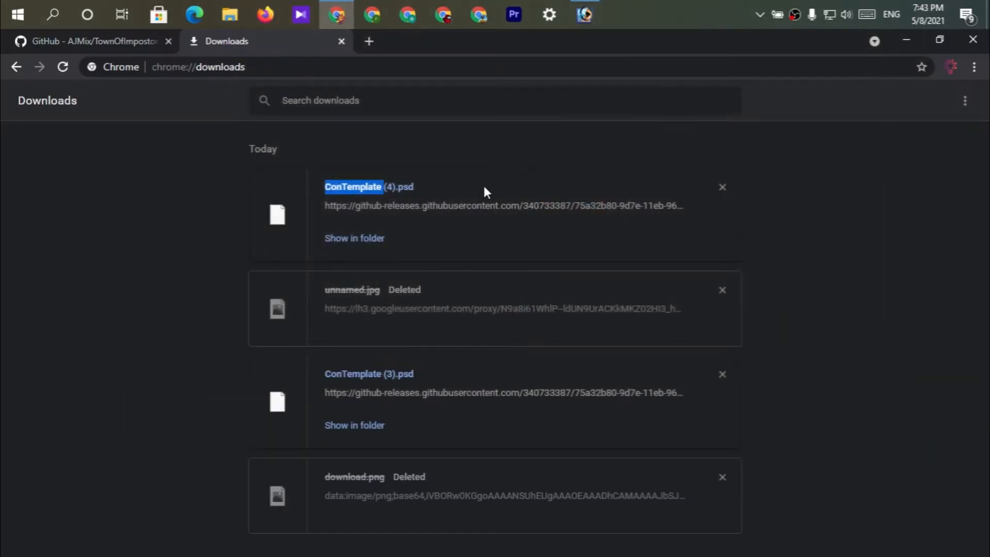
pyautogui.click(906, 40)
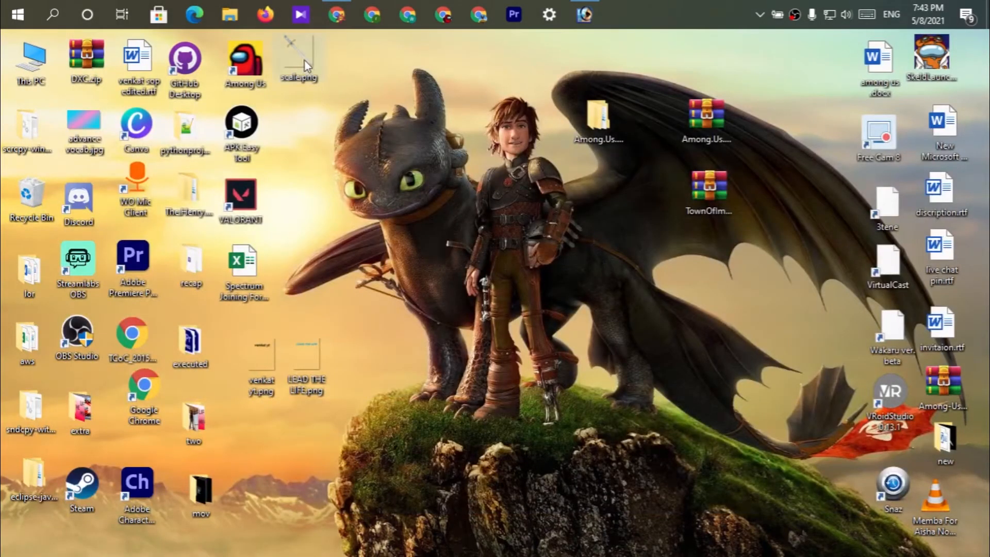
pyautogui.moveTo(391, 91); pyautogui.dragTo(611, 232)
# Enlarge the template window around the whole crewmate and place the cropped sword's window beside it.
pyautogui.click(26, 106)
pyautogui.click(367, 232)
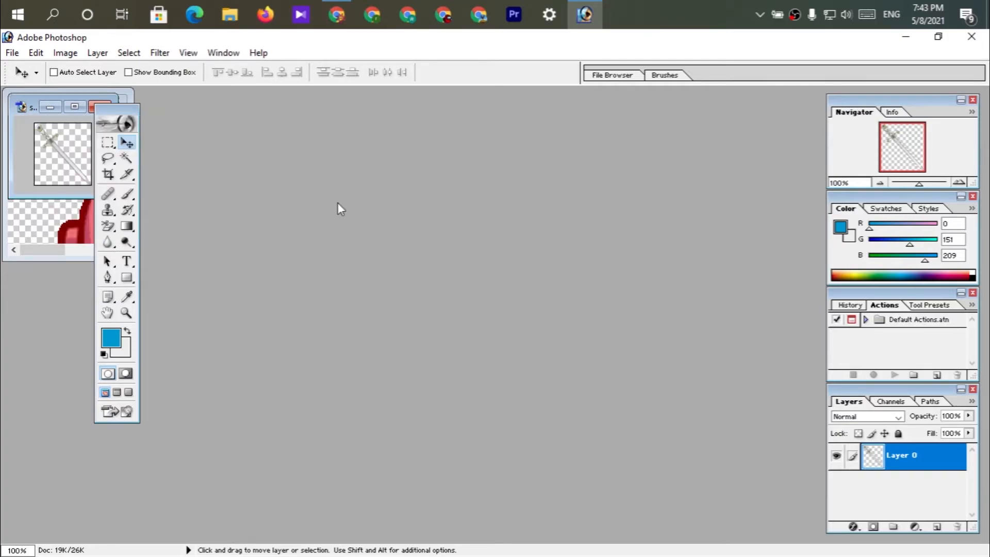
pyautogui.click(21, 107)
pyautogui.click(124, 172)
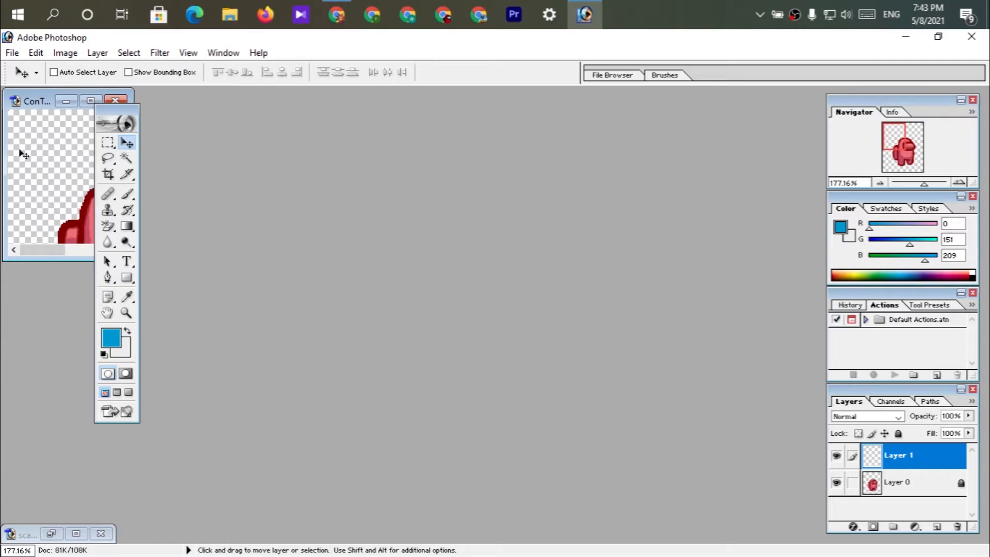
pyautogui.moveTo(34, 92); pyautogui.dragTo(233, 158)
pyautogui.moveTo(333, 327); pyautogui.dragTo(473, 464)
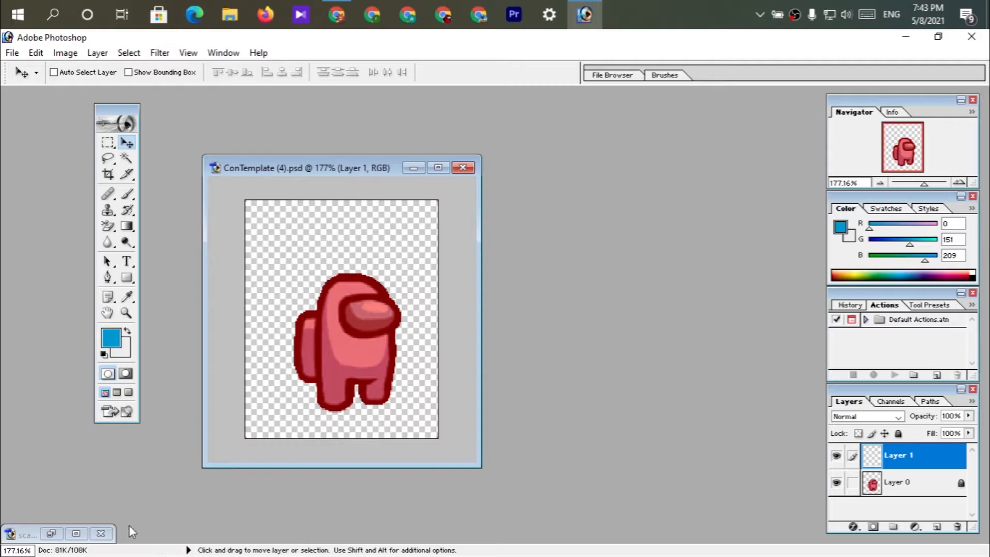
pyautogui.click(51, 533)
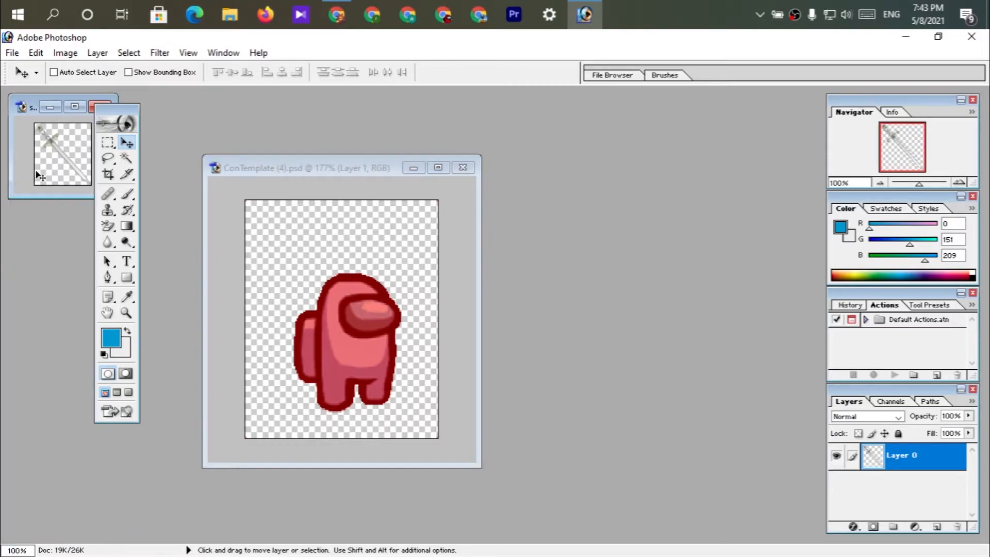
pyautogui.moveTo(32, 103); pyautogui.dragTo(628, 231)
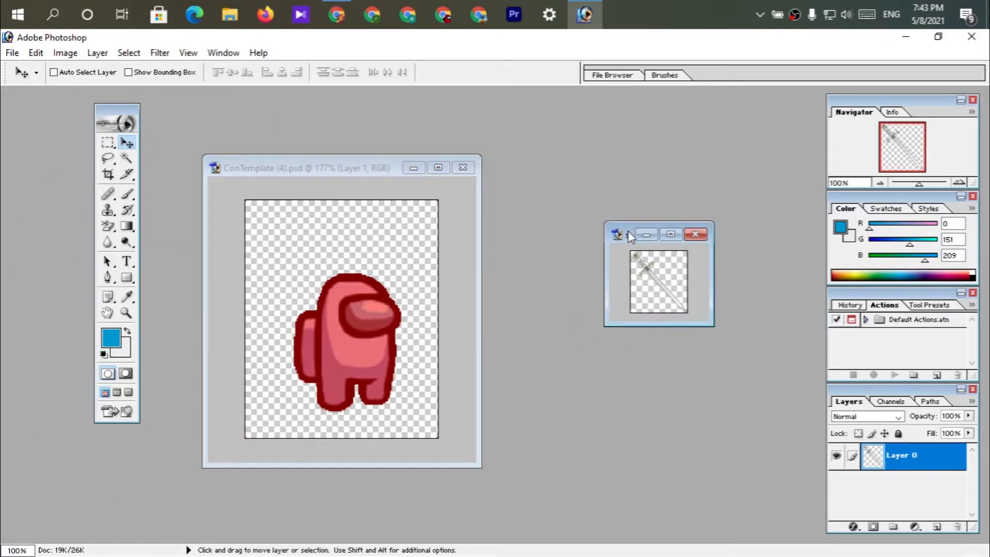
# Copy the sword from scale.png onto the crewmate in the template and rotate it 39.6° so it stands upright.
pyautogui.moveTo(666, 299); pyautogui.dragTo(359, 334)
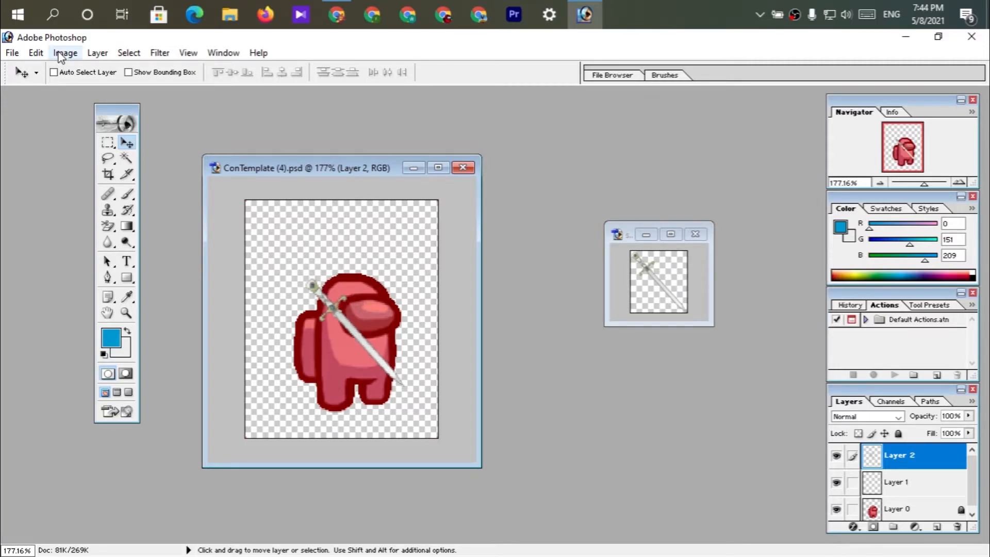
pyautogui.click(41, 58)
pyautogui.moveTo(180, 334)
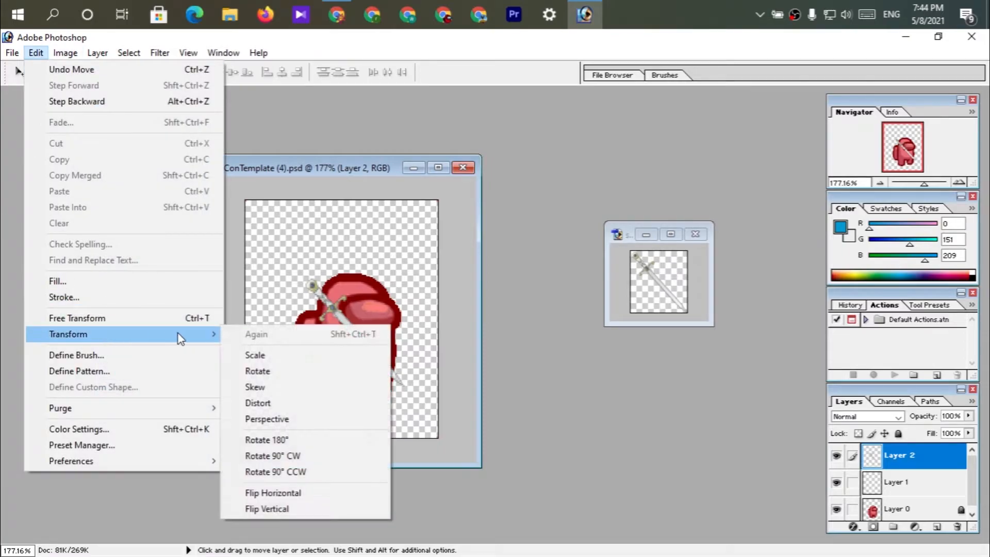
pyautogui.click(274, 369)
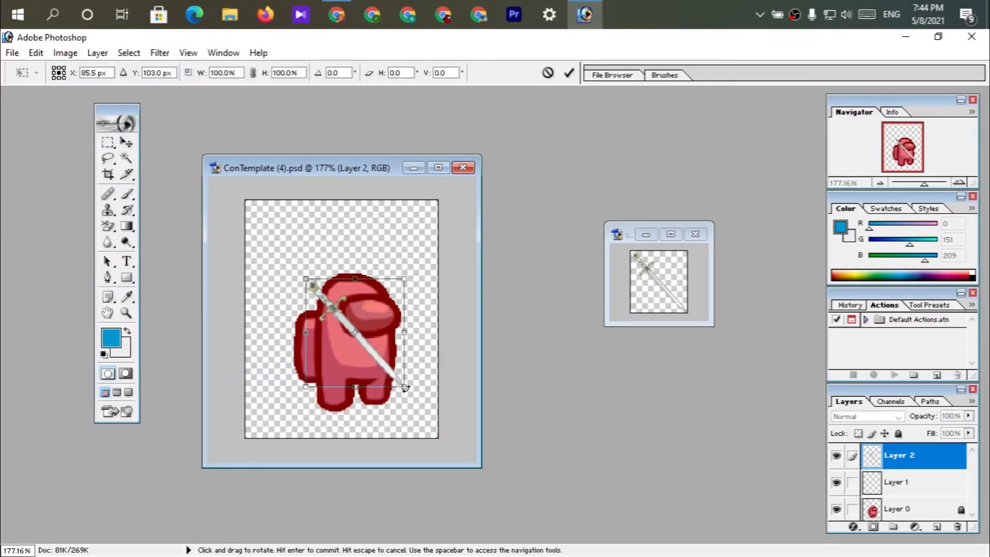
pyautogui.moveTo(411, 386); pyautogui.dragTo(362, 395)
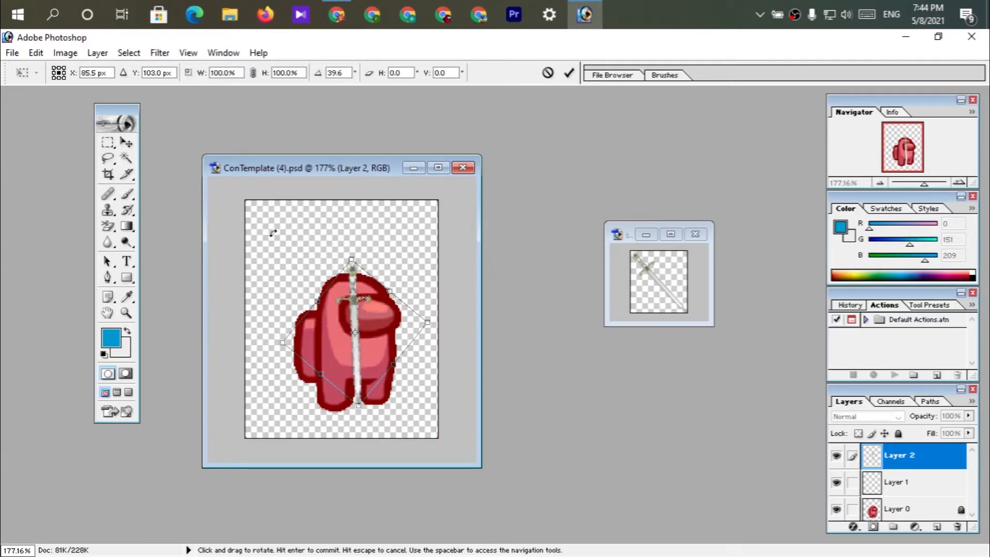
pyautogui.press('Return')
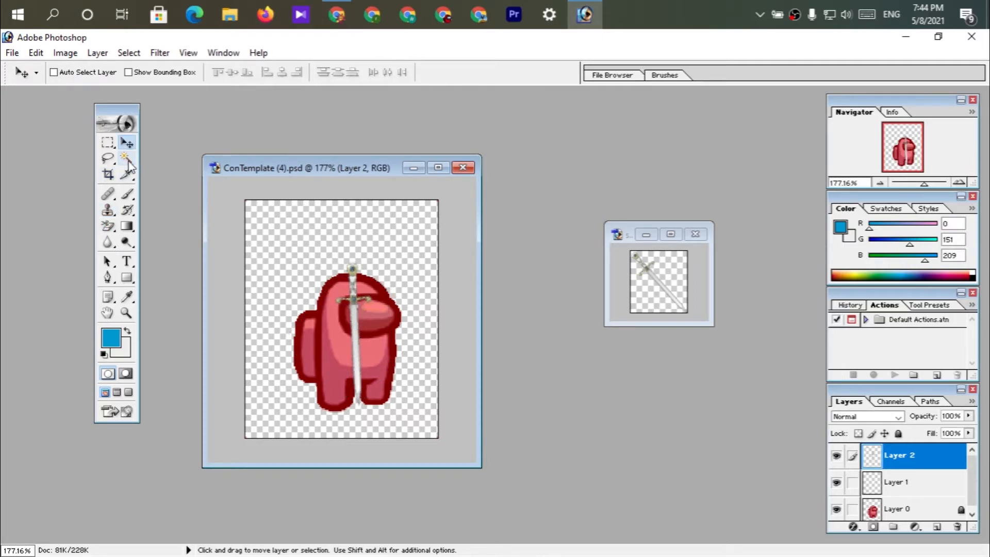
# Stretch the sword's height to 127.7% and shift it slightly down over the crewmate.
pyautogui.click(35, 53)
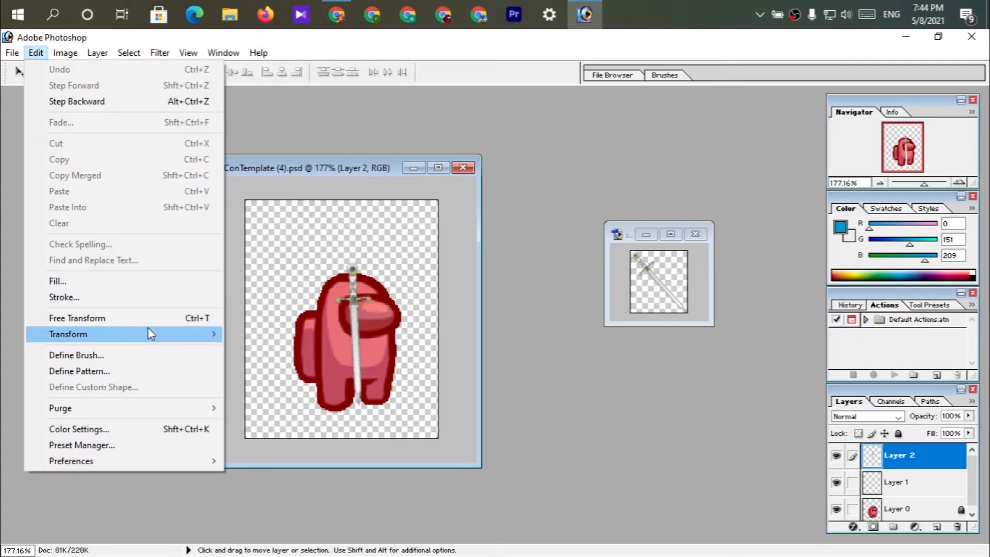
pyautogui.moveTo(148, 330)
pyautogui.click(255, 355)
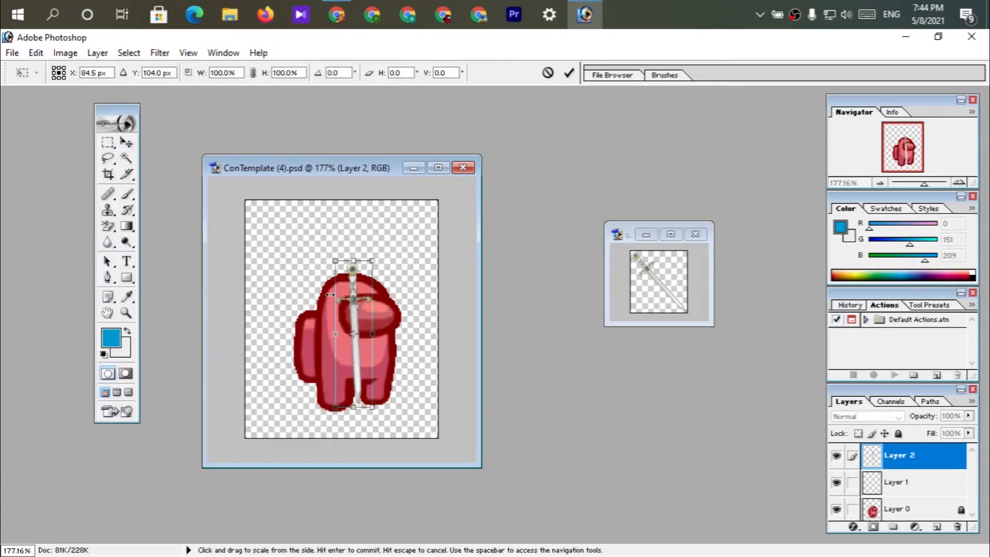
pyautogui.moveTo(353, 261); pyautogui.dragTo(352, 214)
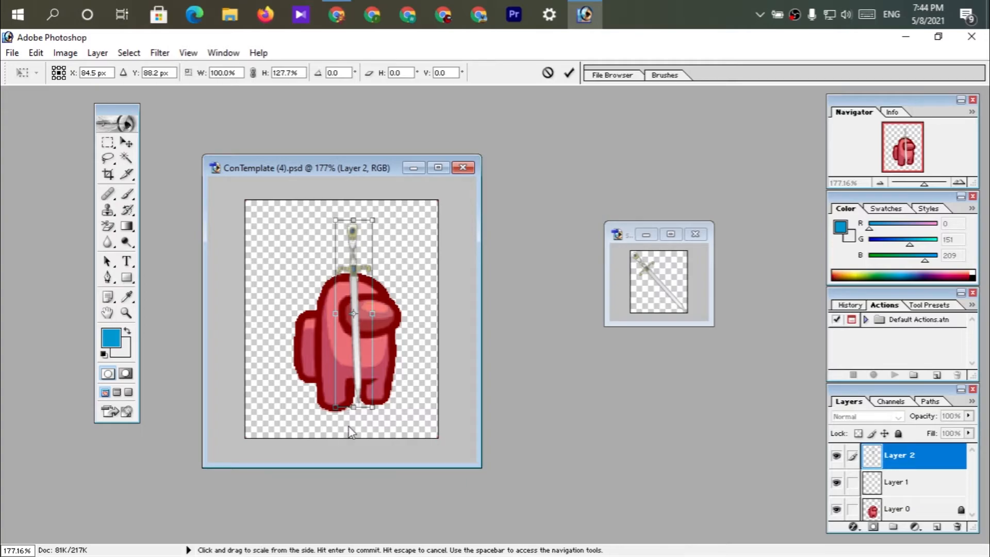
pyautogui.moveTo(360, 345)
pyautogui.mouseDown()
pyautogui.moveTo(346, 341)
pyautogui.moveTo(342, 351)
pyautogui.moveTo(357, 353)
pyautogui.mouseUp()
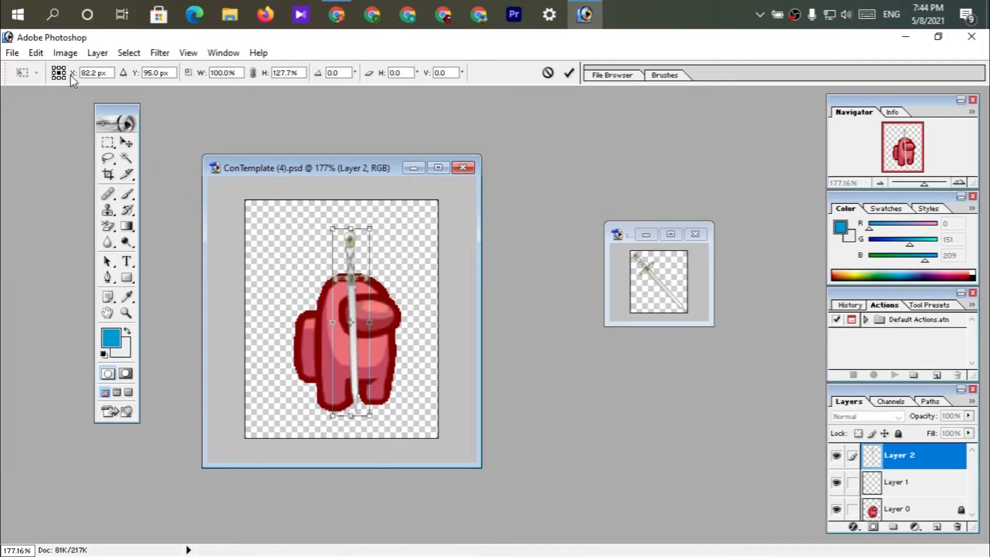
# Rotate the sword by -36.1°, place it diagonally across the crewmate with the hilt above the backpack, and apply the transformation.
pyautogui.click(35, 53)
pyautogui.moveTo(186, 334)
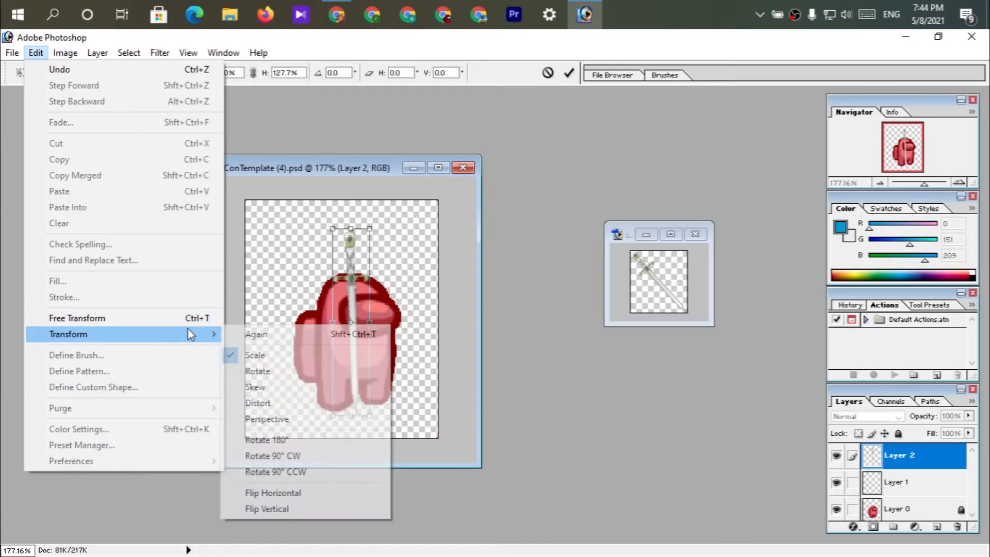
pyautogui.click(256, 370)
pyautogui.moveTo(376, 425); pyautogui.dragTo(428, 408)
pyautogui.moveTo(373, 349); pyautogui.dragTo(359, 364)
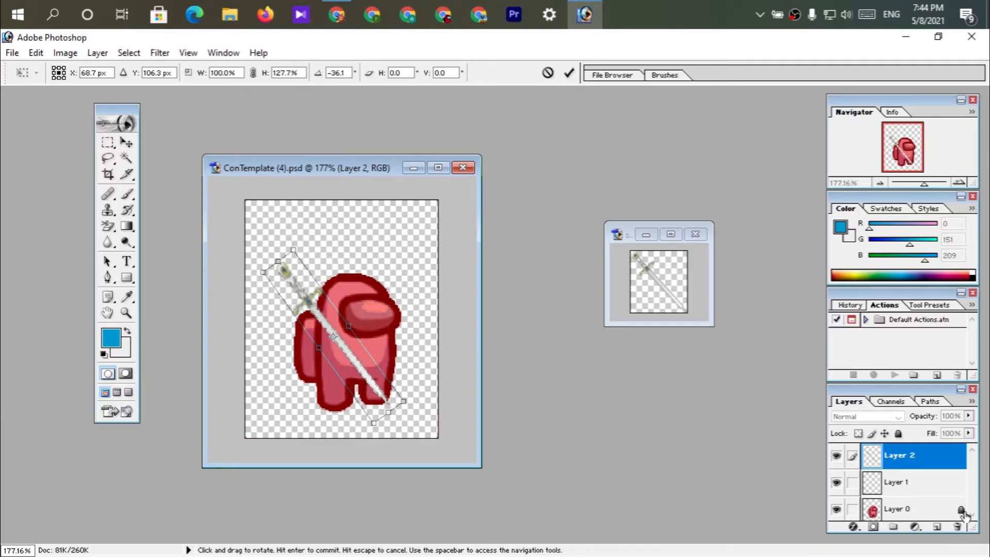
pyautogui.scroll(2, 933, 496)
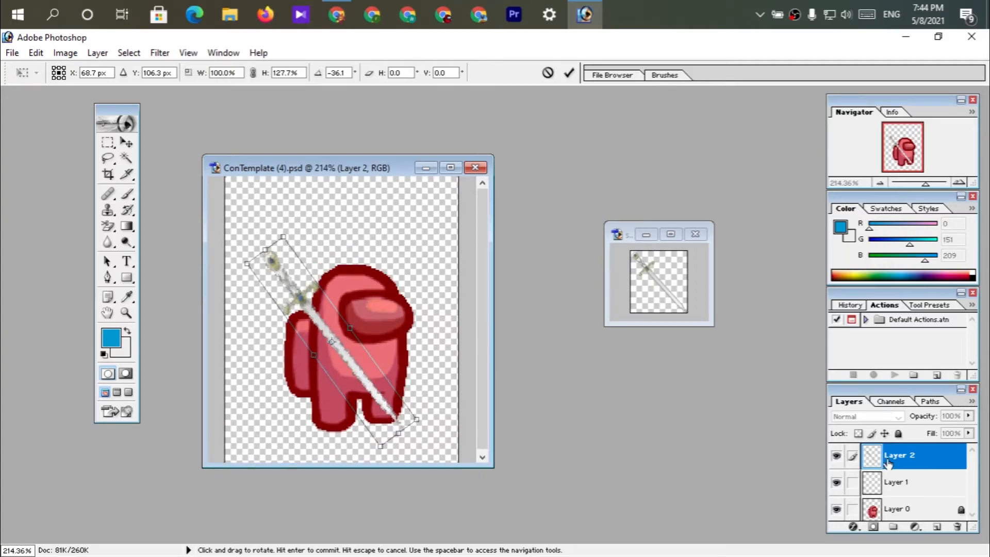
pyautogui.click(124, 144)
pyautogui.click(449, 242)
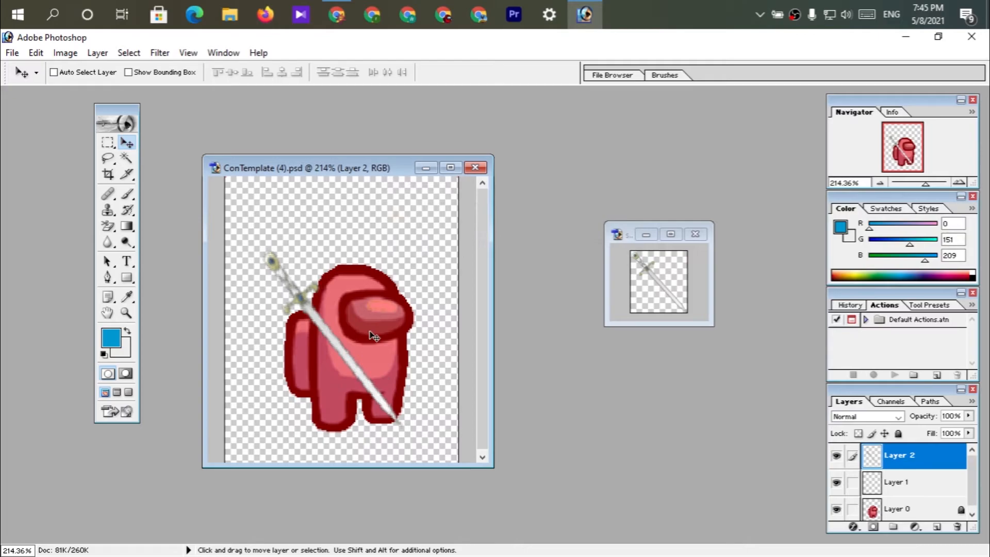
# Hide the crewmate's Layer 0 and save the sword as a PNG copy named sword.png in Downloads with the default PNG options.
pyautogui.click(836, 510)
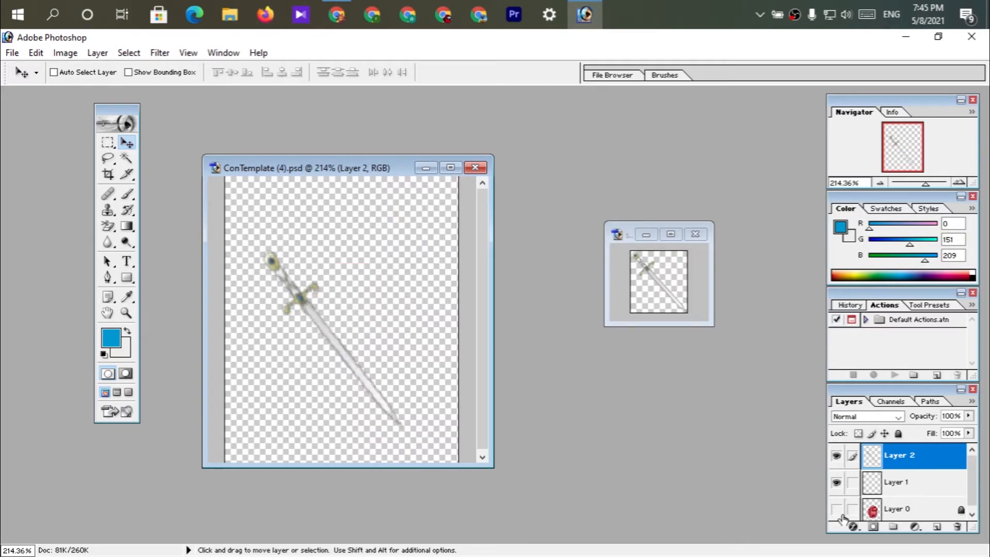
pyautogui.click(11, 52)
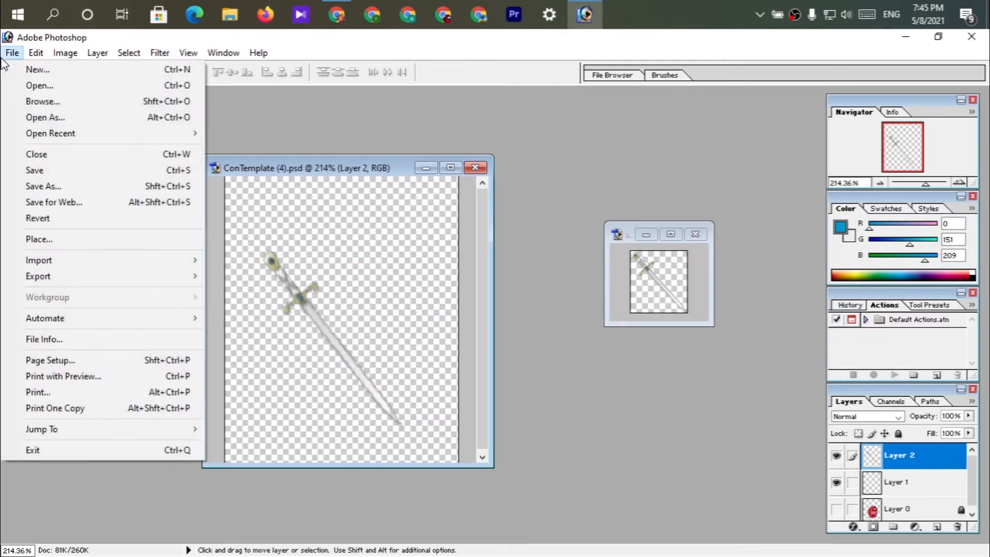
pyautogui.click(57, 187)
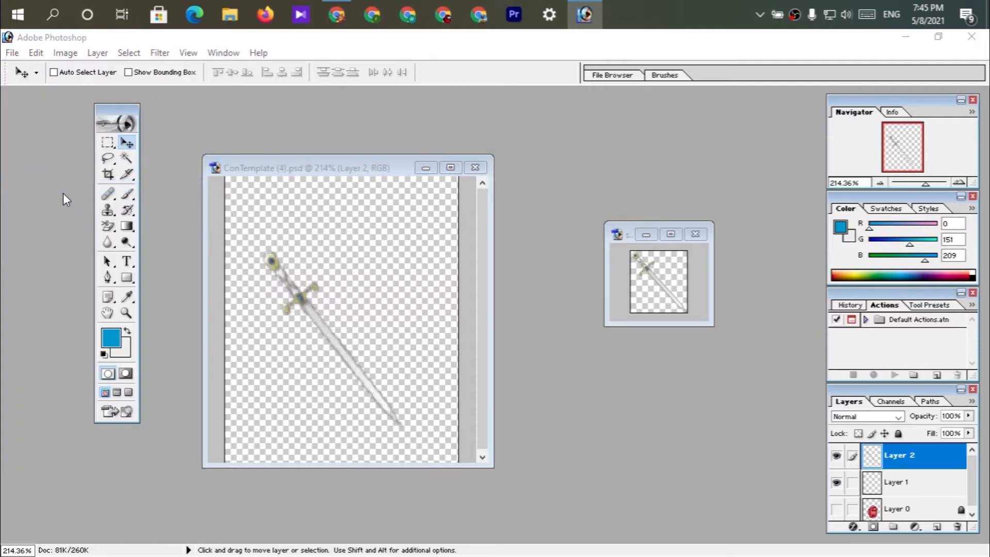
pyautogui.click(456, 339)
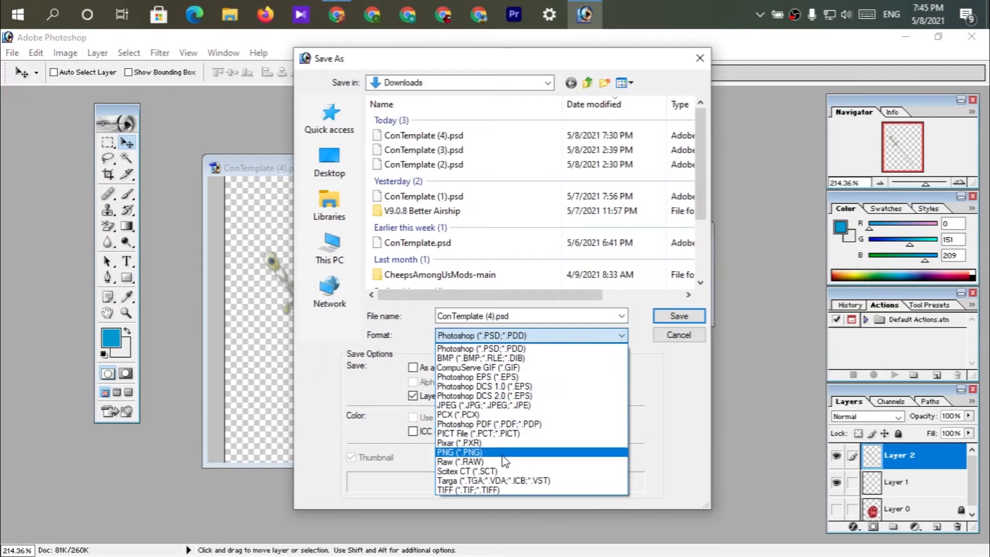
pyautogui.click(503, 456)
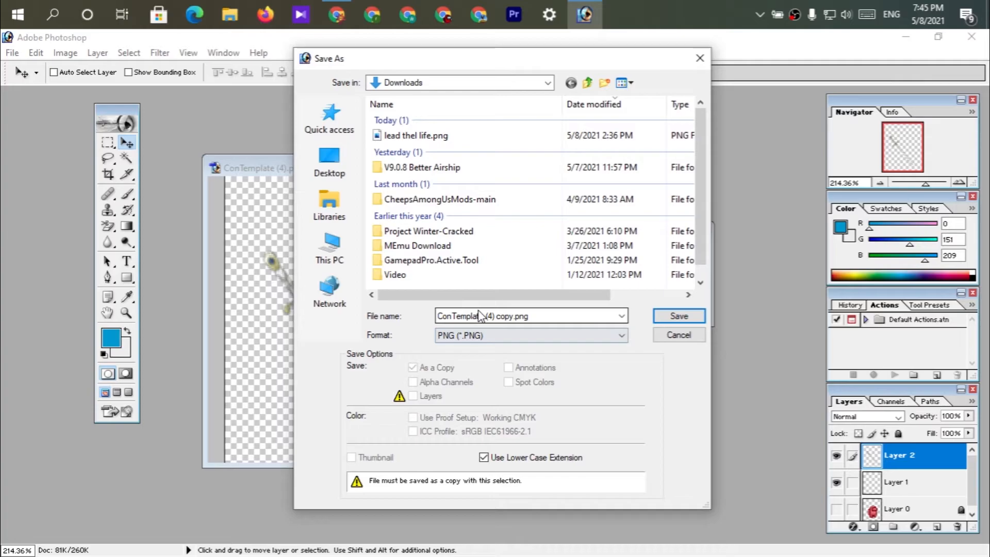
pyautogui.click(497, 316)
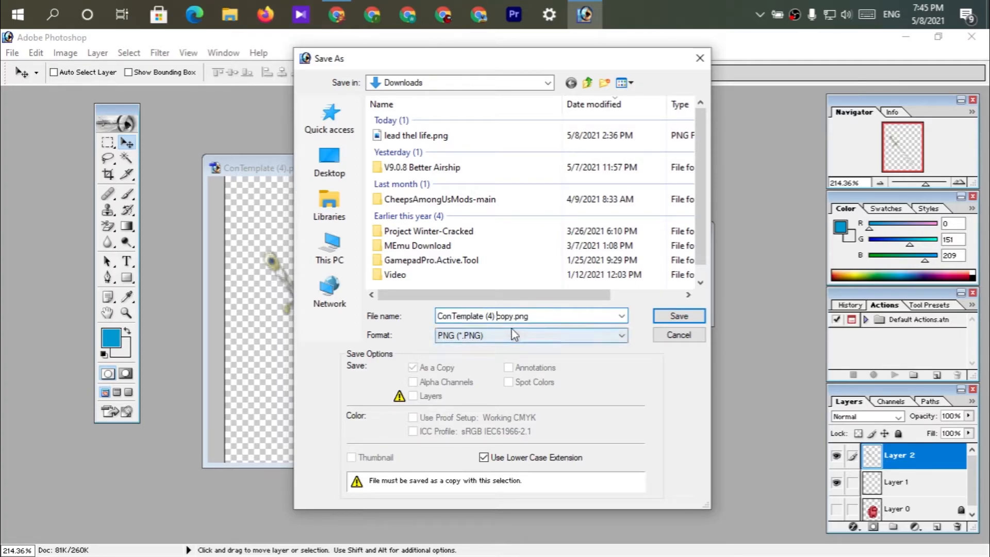
pyautogui.press('BackSpace')
pyautogui.press('BackSpace')
pyautogui.press('BackSpace')
pyautogui.press('BackSpace')
pyautogui.press('BackSpace')
pyautogui.press('BackSpace')
pyautogui.press('BackSpace')
pyautogui.press('BackSpace')
pyautogui.press('BackSpace')
pyautogui.press('BackSpace')
pyautogui.press('BackSpace')
pyautogui.press('BackSpace')
pyautogui.press('BackSpace')
pyautogui.press('BackSpace')
pyautogui.press('BackSpace')
pyautogui.press('BackSpace')
pyautogui.press('BackSpace')
pyautogui.press('BackSpace')
pyautogui.press('BackSpace')
pyautogui.write('sword')
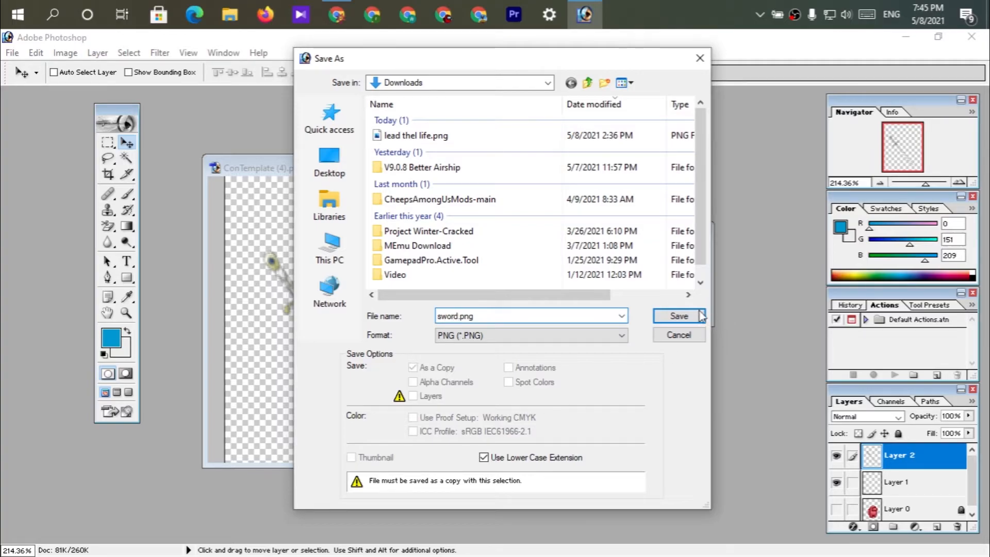
pyautogui.click(679, 316)
pyautogui.click(538, 287)
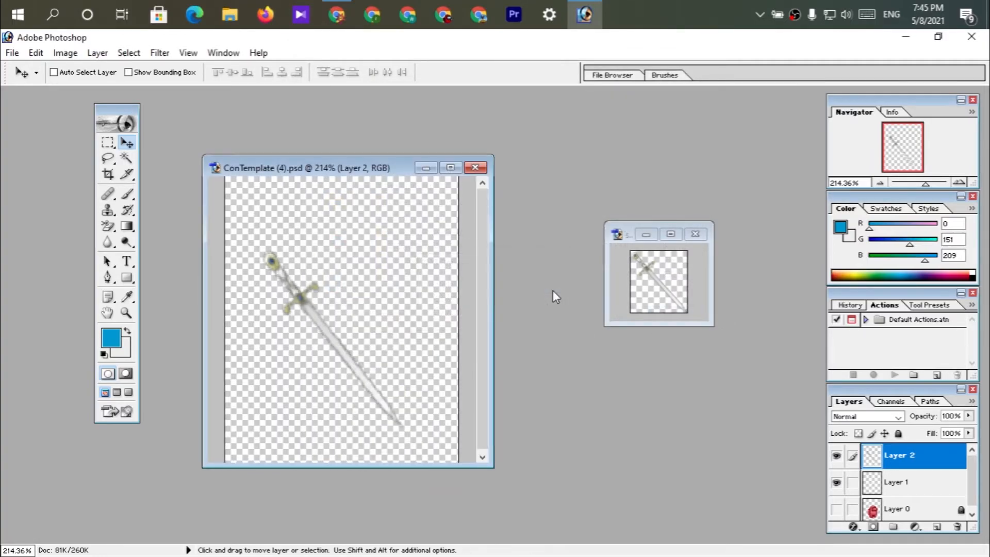
# Move sword.png from the Downloads folder to the desktop beside the other hat images, close the folder and refresh the desktop.
pyautogui.click(906, 37)
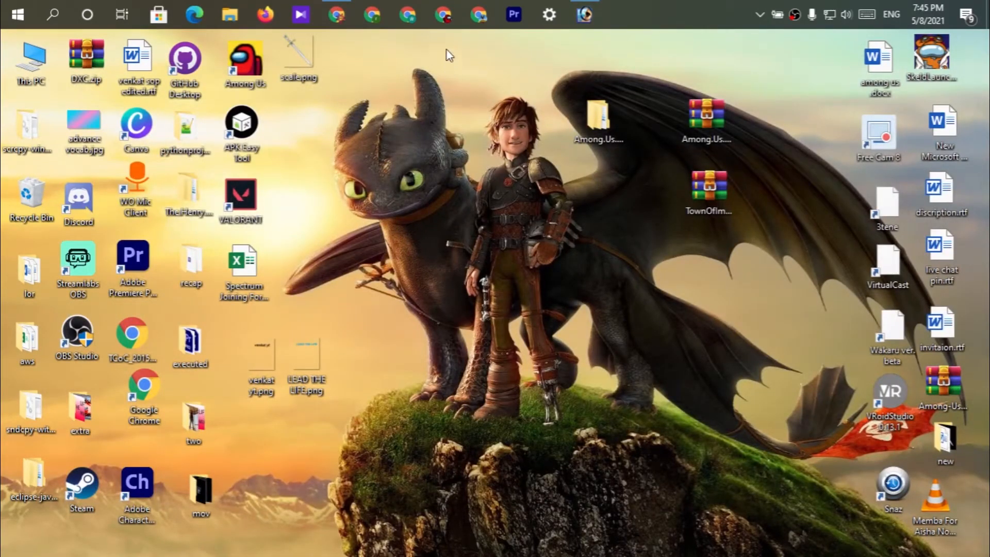
pyautogui.doubleClick(44, 62)
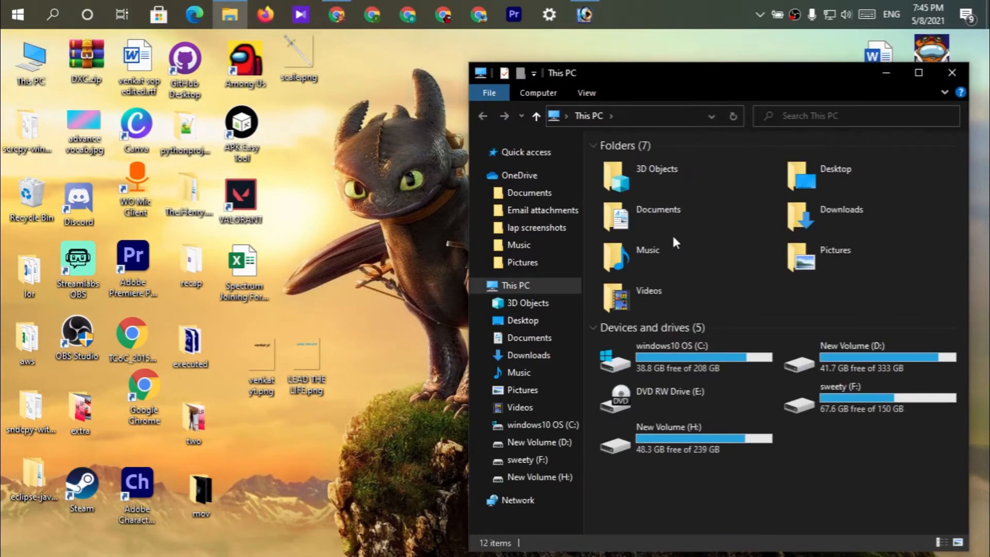
pyautogui.click(851, 212)
pyautogui.click(850, 209)
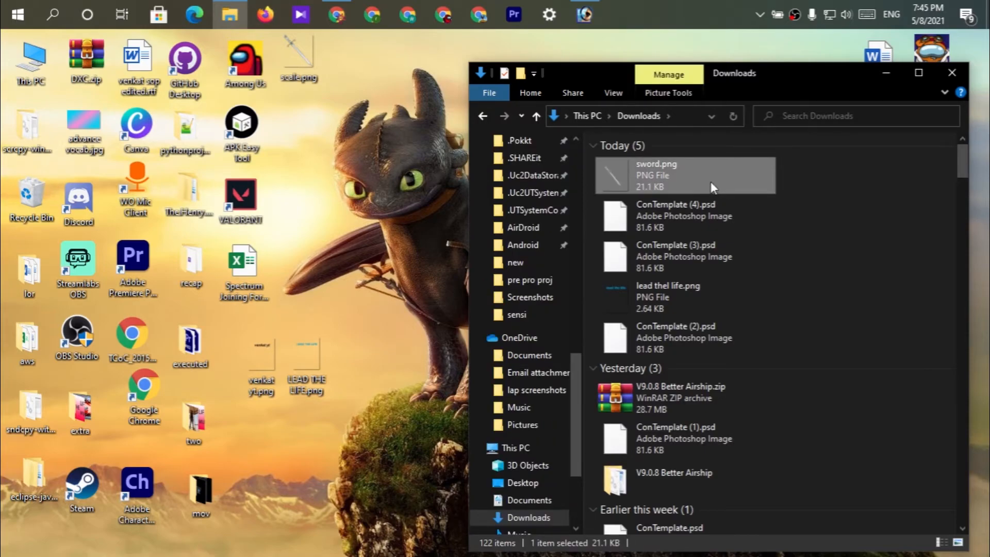
pyautogui.moveTo(707, 177); pyautogui.dragTo(367, 375)
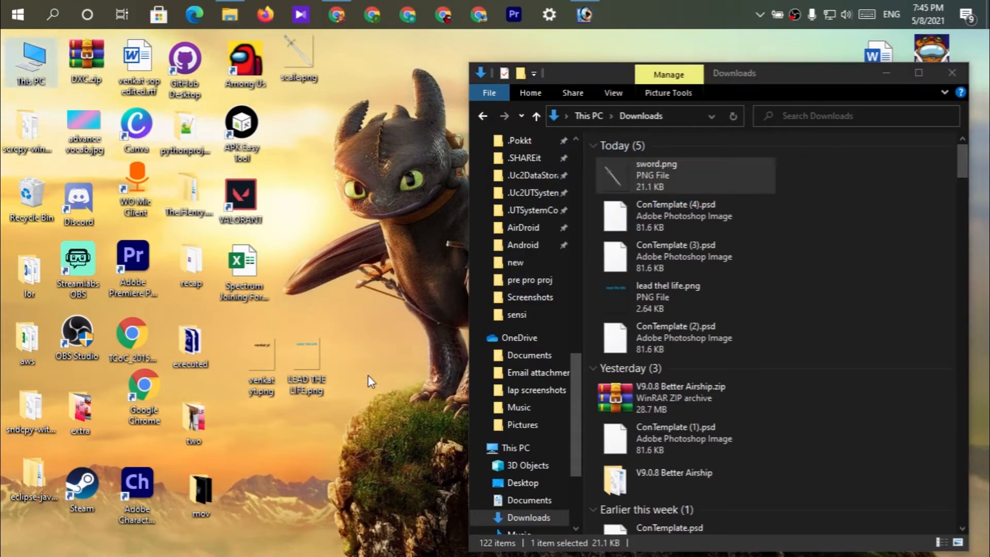
pyautogui.moveTo(373, 329); pyautogui.dragTo(369, 366)
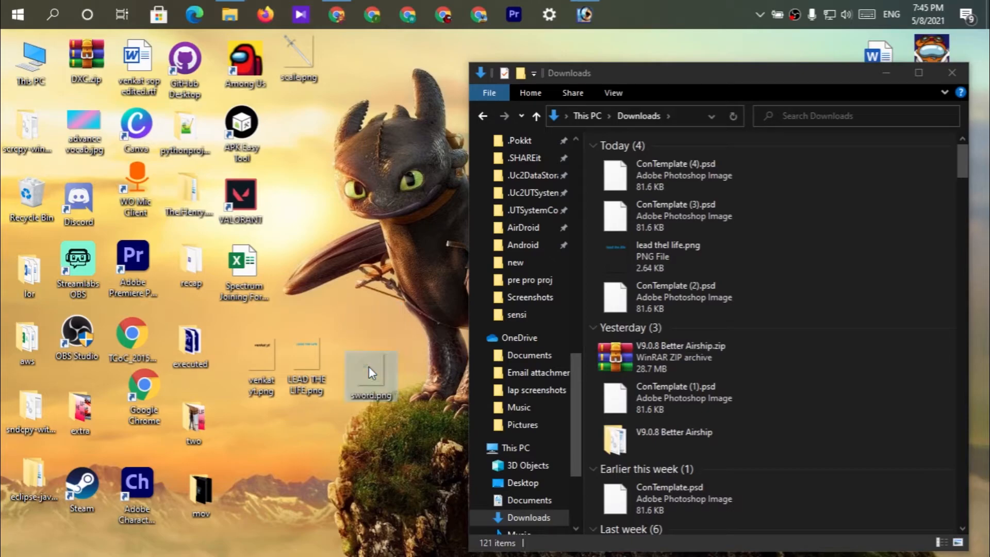
pyautogui.click(950, 82)
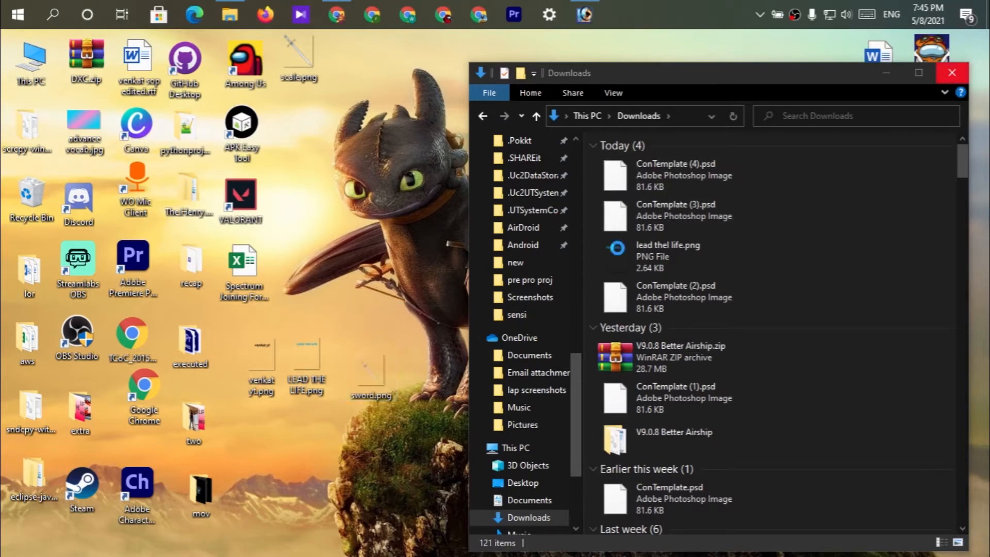
pyautogui.rightClick(530, 210)
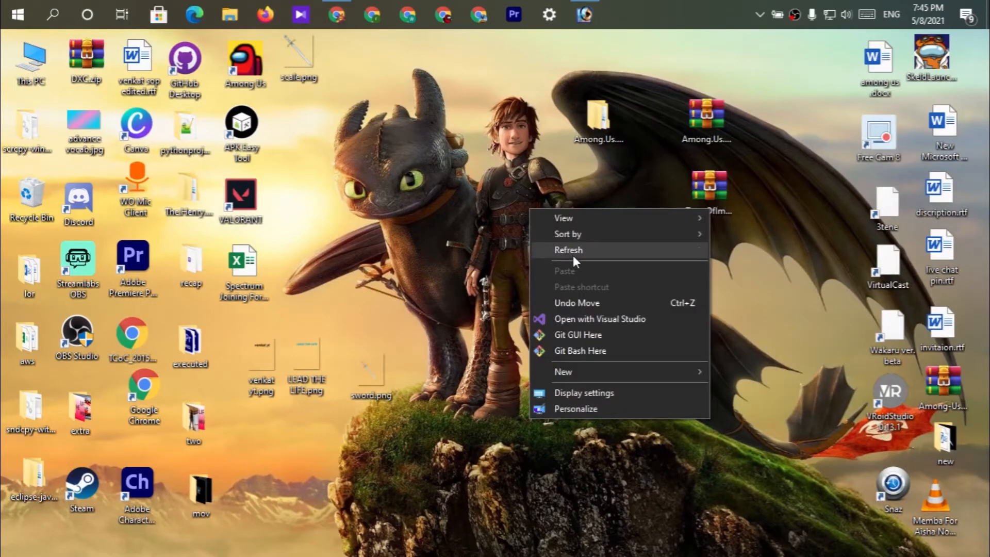
pyautogui.click(574, 256)
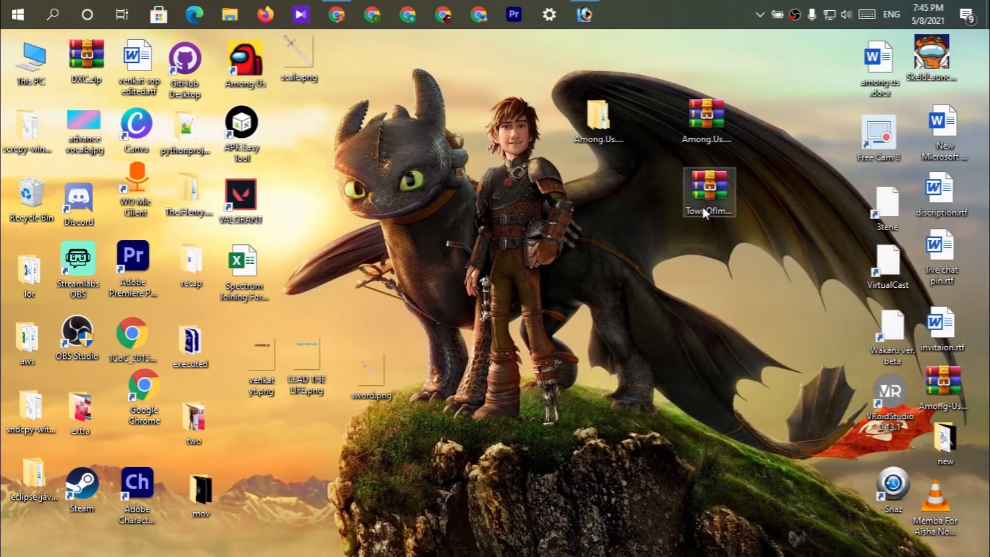
# Extract TownOfImpostors1.9.2.zip to its own desktop folder, place that folder beside the archive and open it.
pyautogui.click(704, 203)
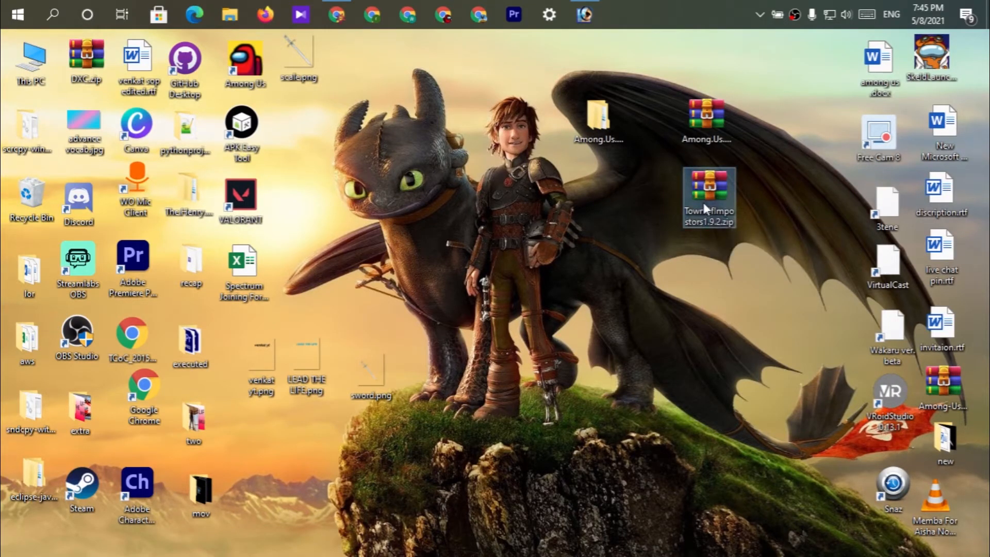
pyautogui.rightClick(703, 202)
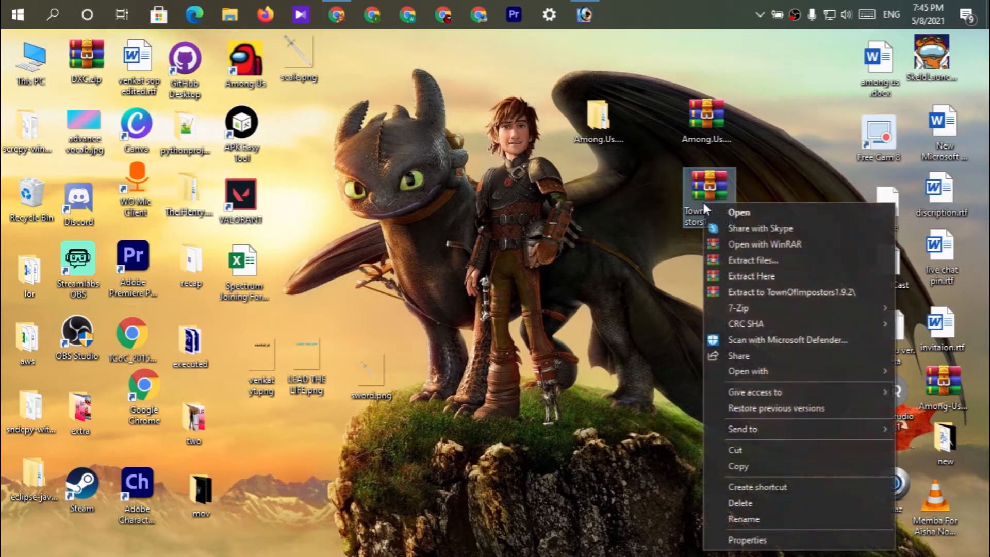
pyautogui.click(723, 262)
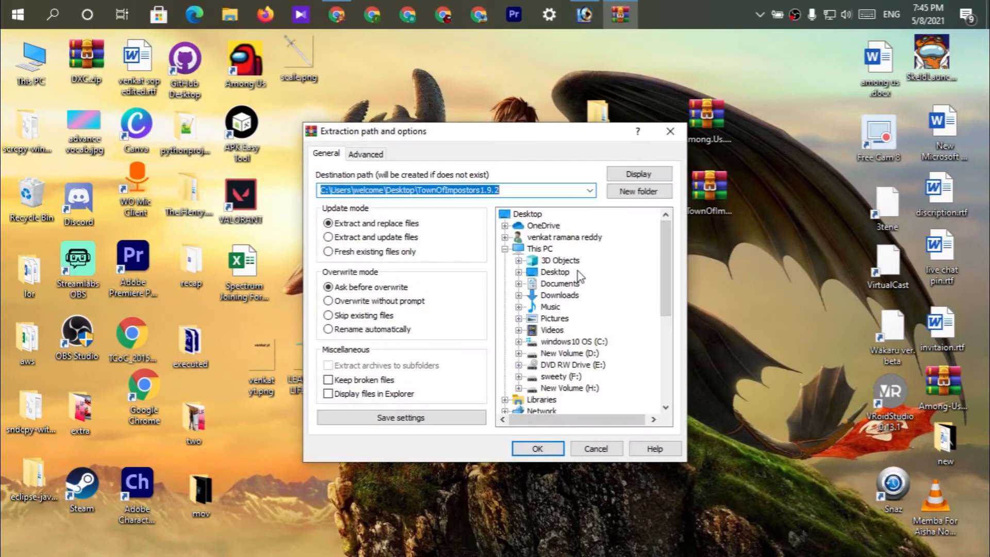
pyautogui.click(551, 448)
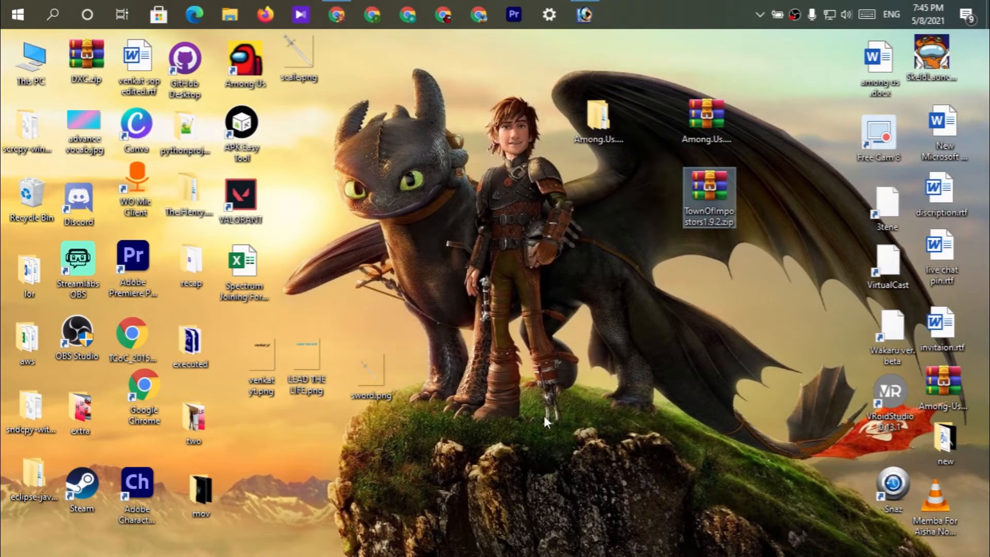
pyautogui.moveTo(300, 131); pyautogui.dragTo(503, 234)
pyautogui.moveTo(595, 200); pyautogui.dragTo(595, 200)
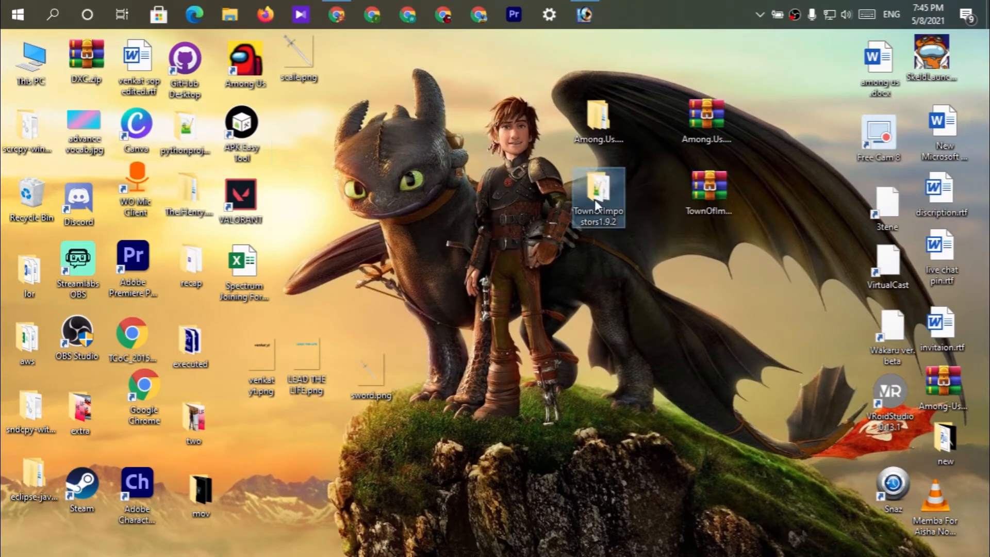
pyautogui.doubleClick(595, 200)
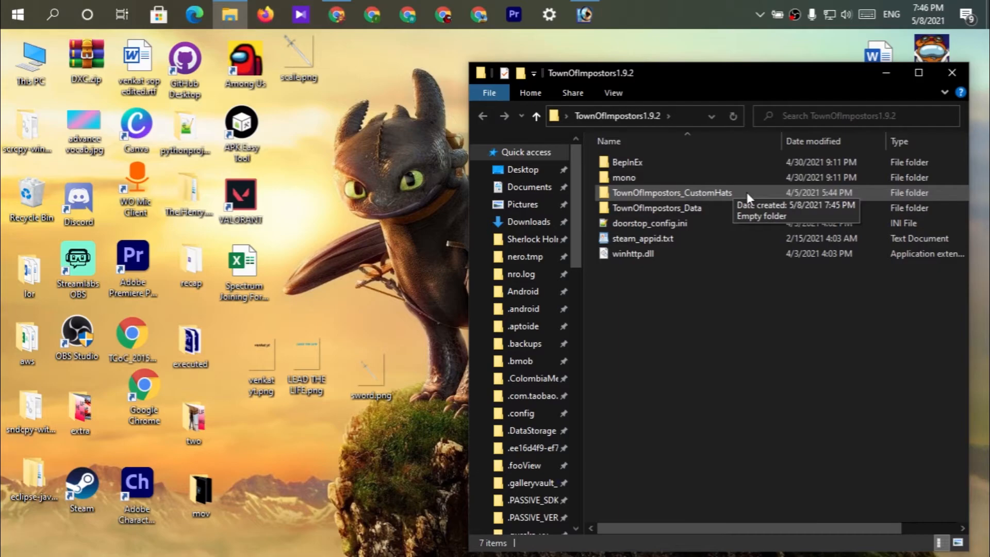
# Switch to Chrome and read the TownOfImpostors README section on adding custom hats, then return to the mod folder.
pyautogui.click(337, 16)
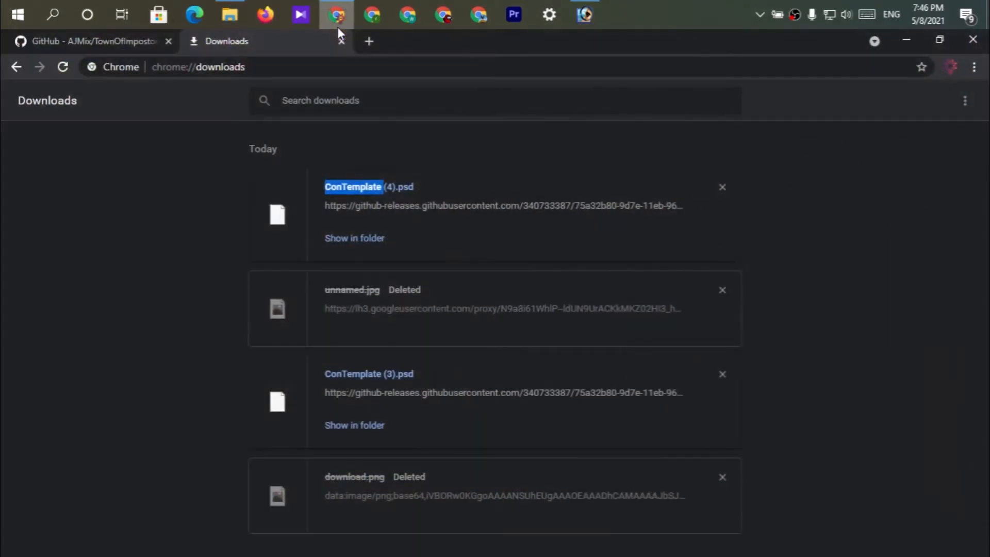
pyautogui.click(82, 38)
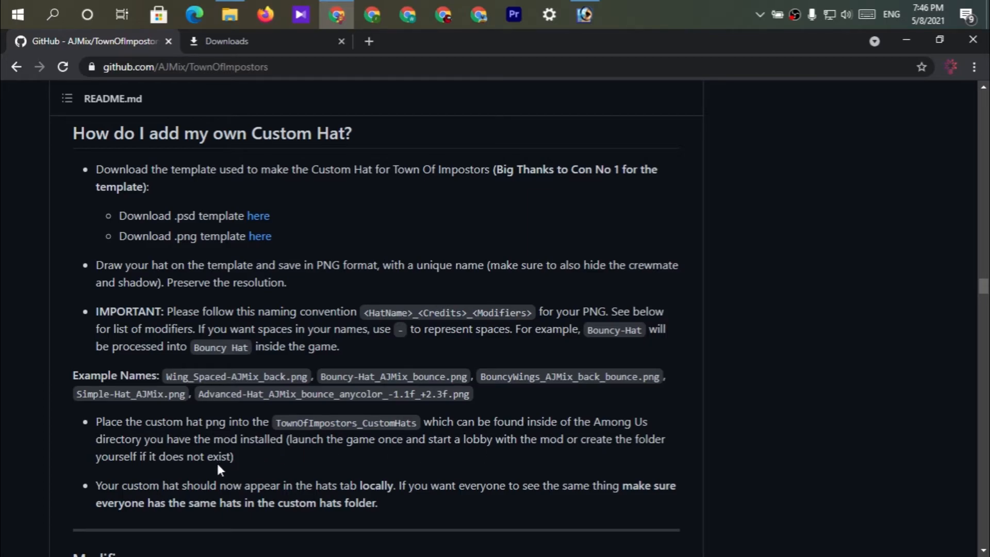
pyautogui.click(919, 45)
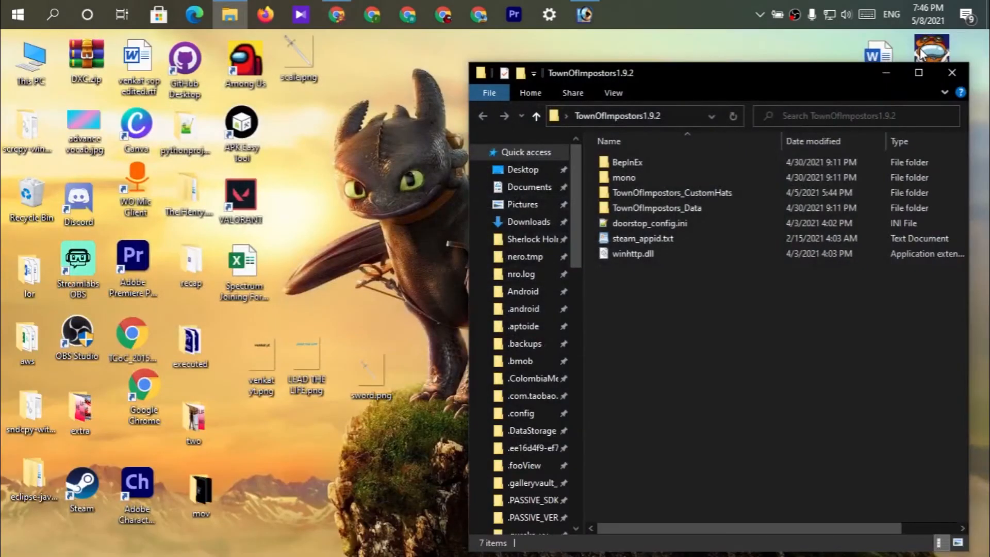
# Copy the two text hat PNGs and sword.png from the desktop into the mod's TownOfImpostors_CustomHats folder.
pyautogui.moveTo(249, 339); pyautogui.dragTo(397, 429)
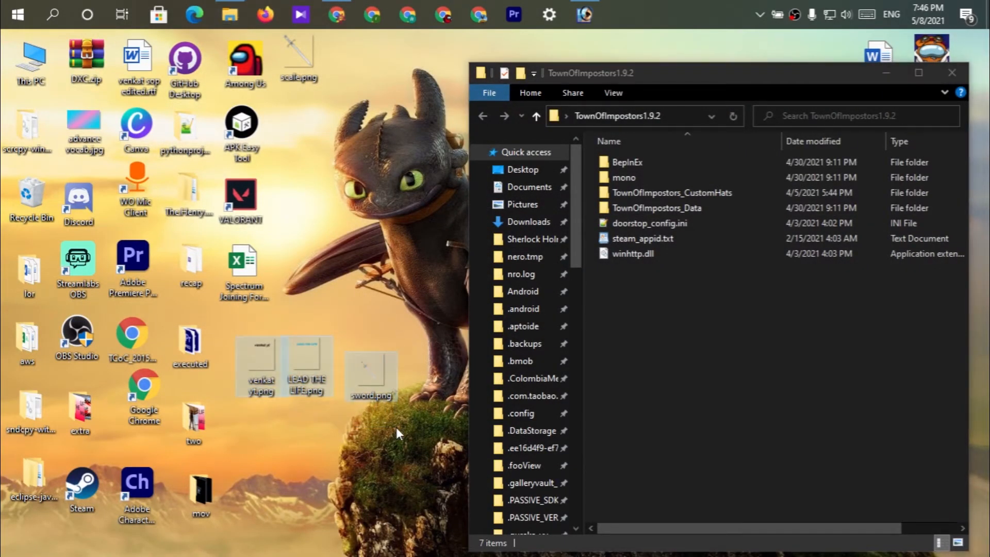
pyautogui.doubleClick(670, 195)
pyautogui.hotkey('ctrl', 'v')
pyautogui.click(691, 348)
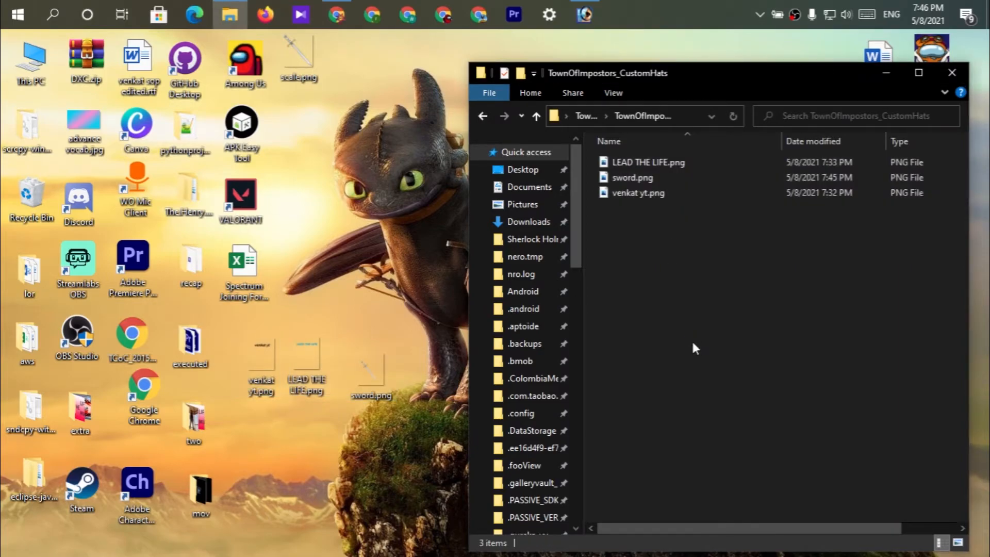
# Copy everything in the TownOfImpostors1.9.2 folder into the innermost Among.Us.v2021.4.14s folder that contains Among Us.exe.
pyautogui.click(486, 111)
pyautogui.moveTo(740, 361); pyautogui.dragTo(649, 157)
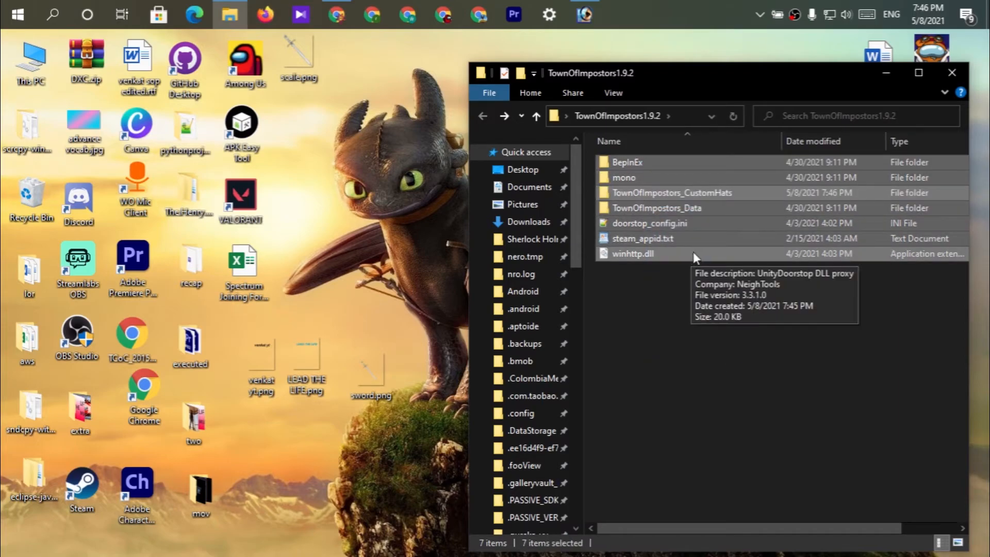
pyautogui.click(952, 72)
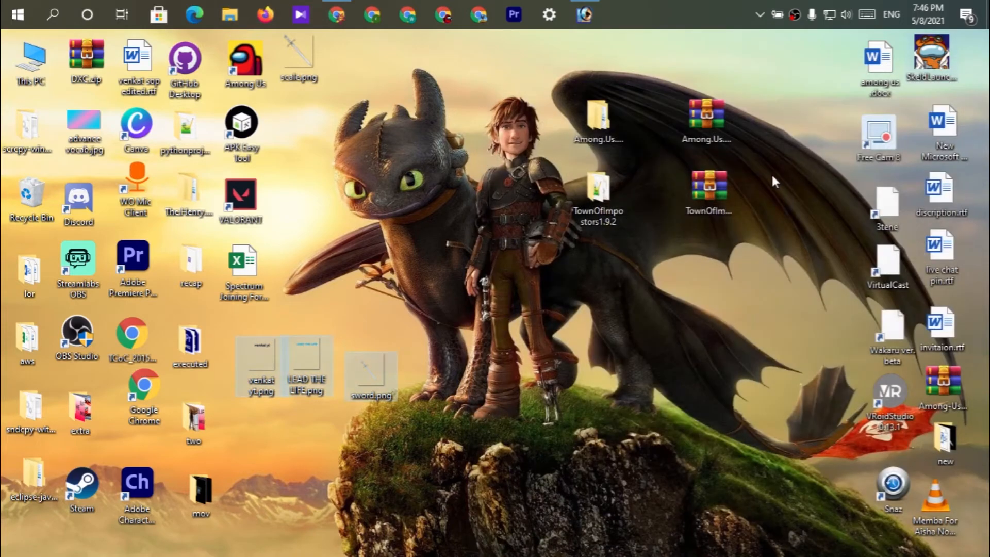
pyautogui.doubleClick(598, 118)
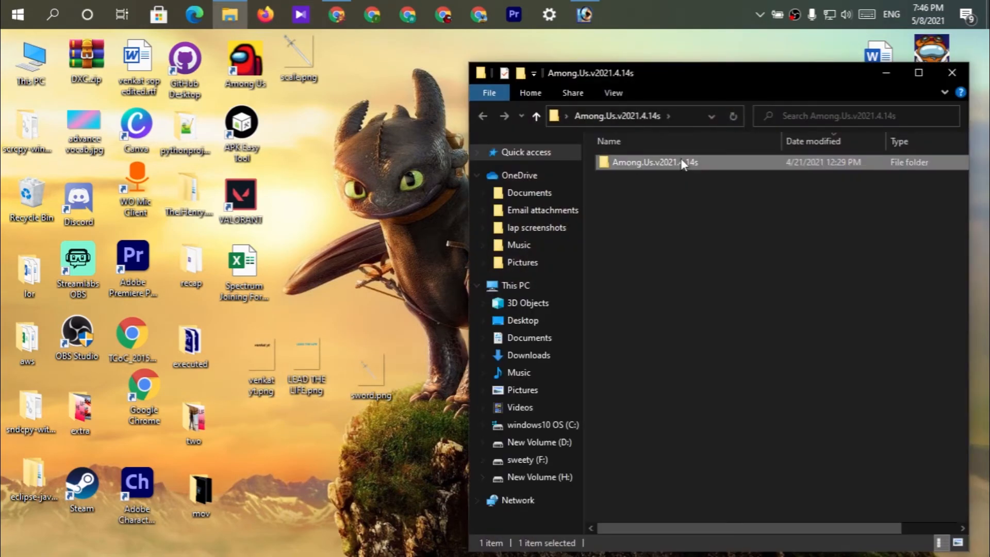
pyautogui.doubleClick(650, 162)
pyautogui.click(699, 177)
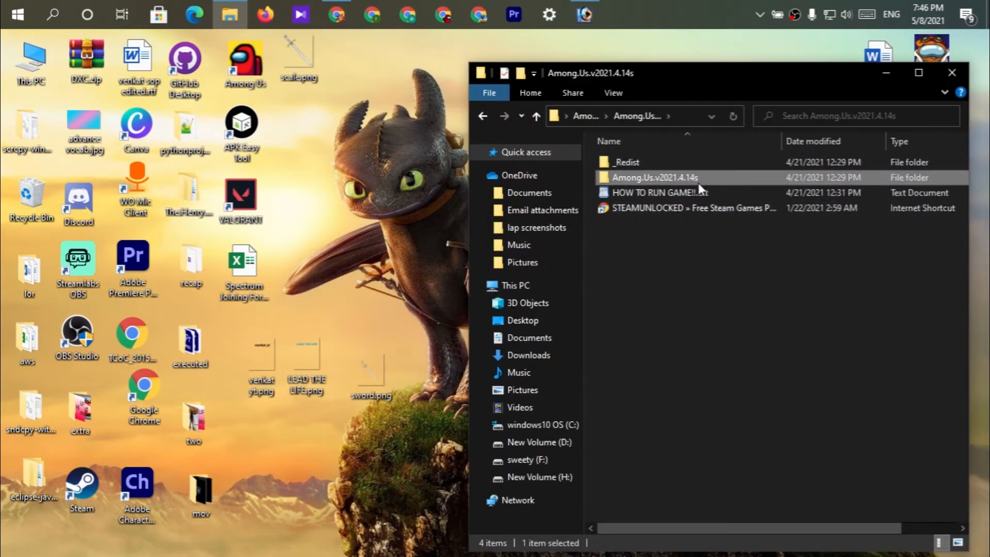
pyautogui.doubleClick(698, 182)
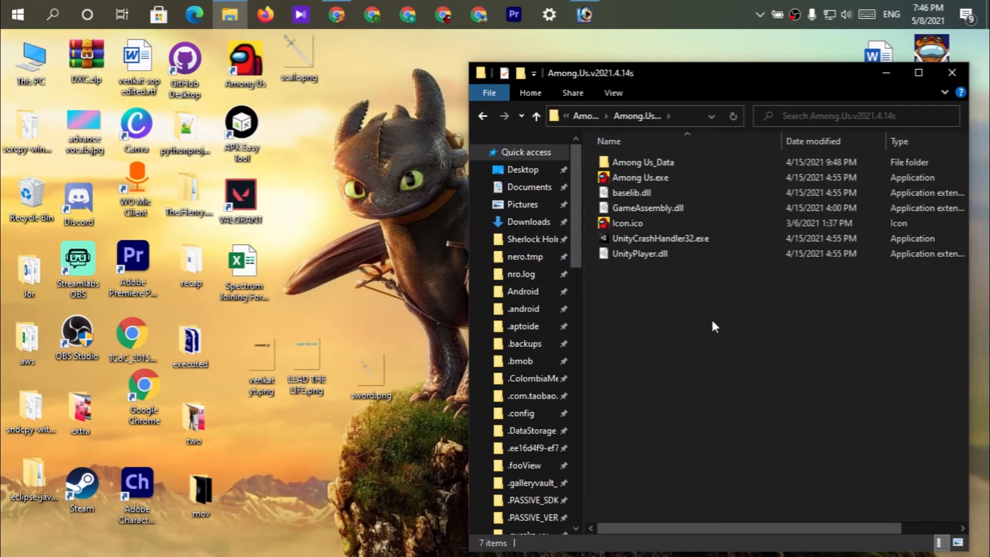
pyautogui.hotkey('ctrl', 'v')
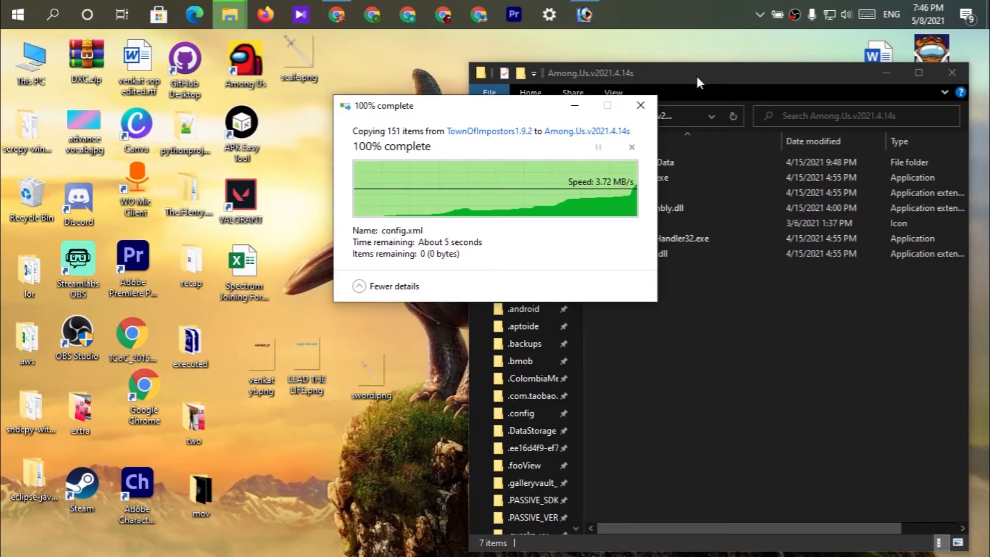
# Move the game folder window aside to uncover the desktop and refresh the desktop.
pyautogui.moveTo(695, 81); pyautogui.dragTo(409, 66)
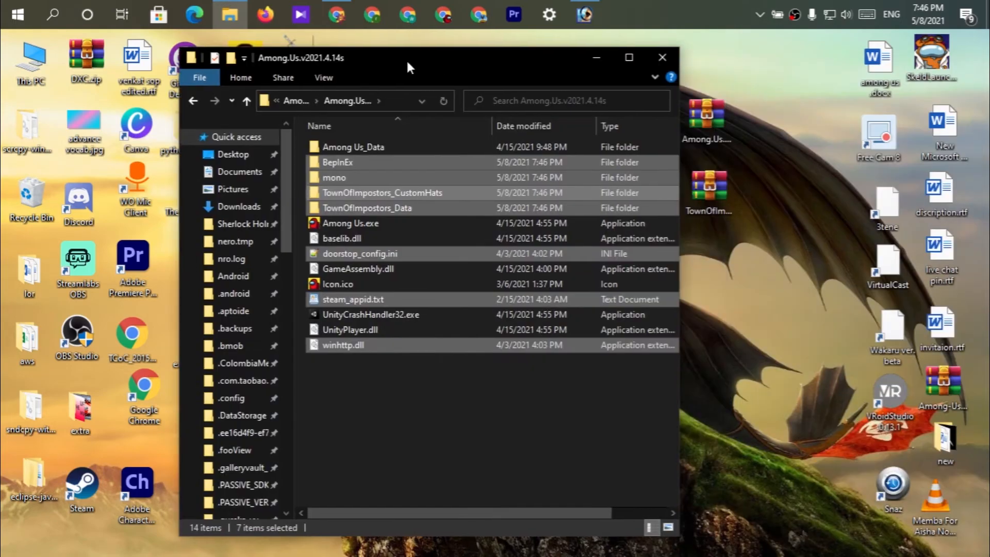
pyautogui.rightClick(753, 243)
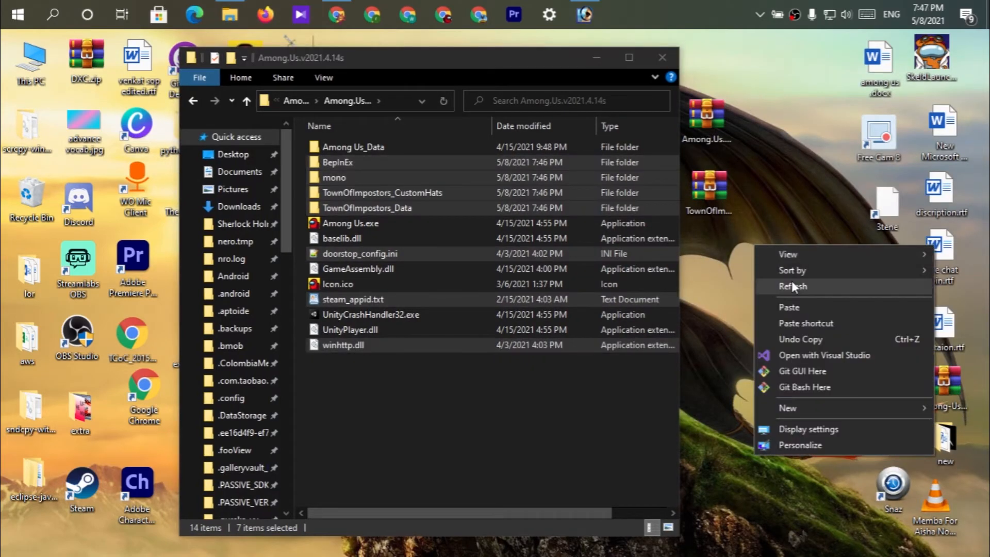
pyautogui.click(792, 286)
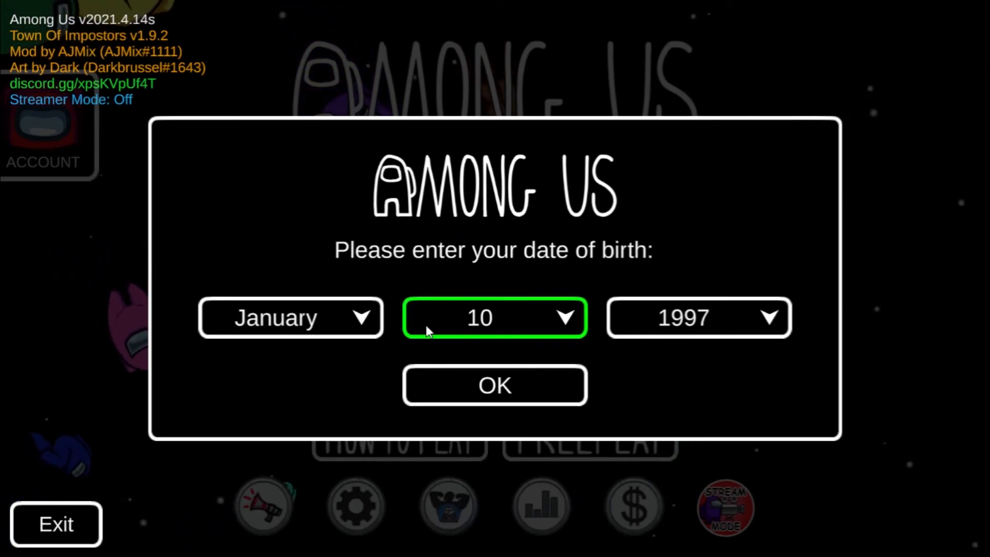
# Confirm the date-of-birth prompt in the modded Among Us and host a new local game.
pyautogui.click(446, 382)
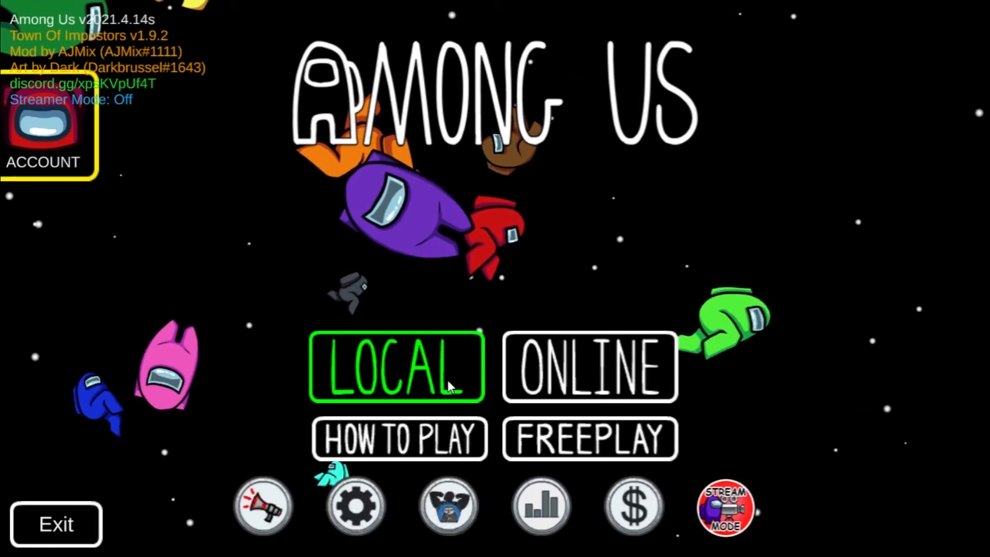
pyautogui.click(517, 366)
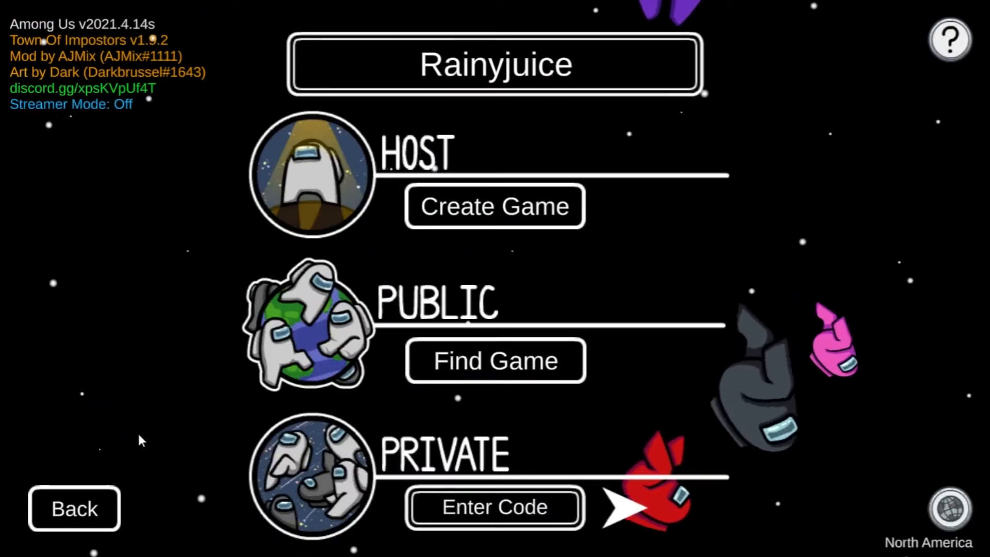
pyautogui.click(83, 509)
pyautogui.click(435, 359)
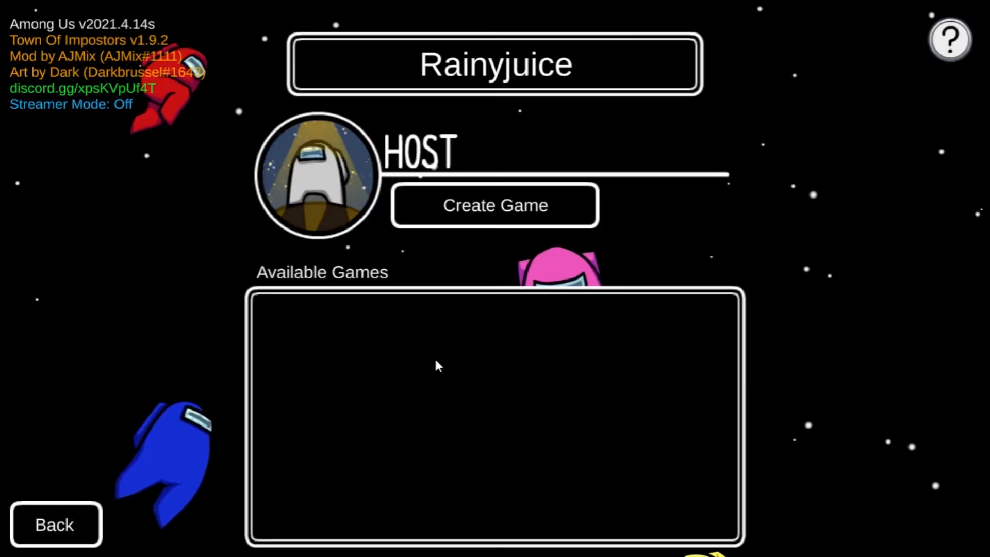
pyautogui.click(499, 205)
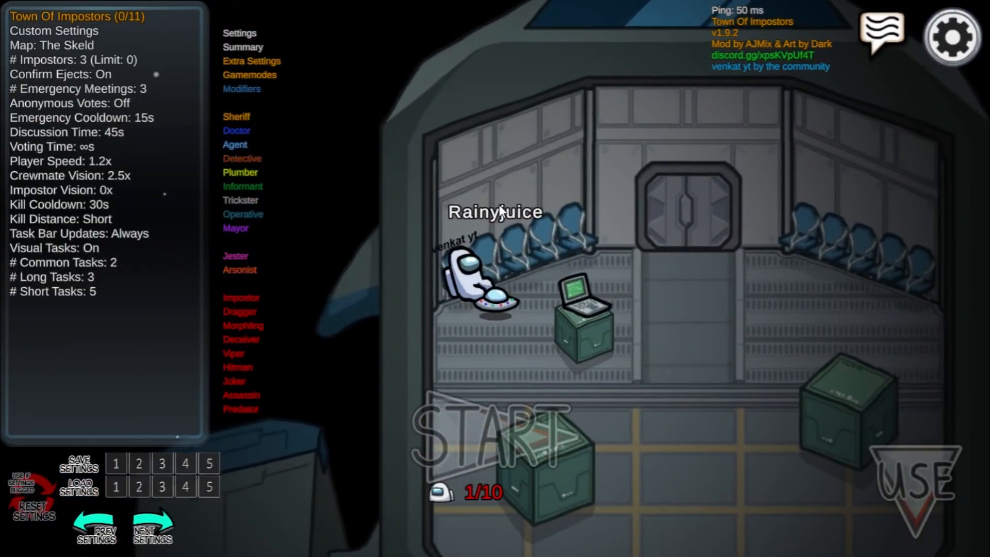
# Walk the crewmate around the lobby to the laptop and open the hat selection there.
pyautogui.press('d')
pyautogui.press('s')
pyautogui.press('a')
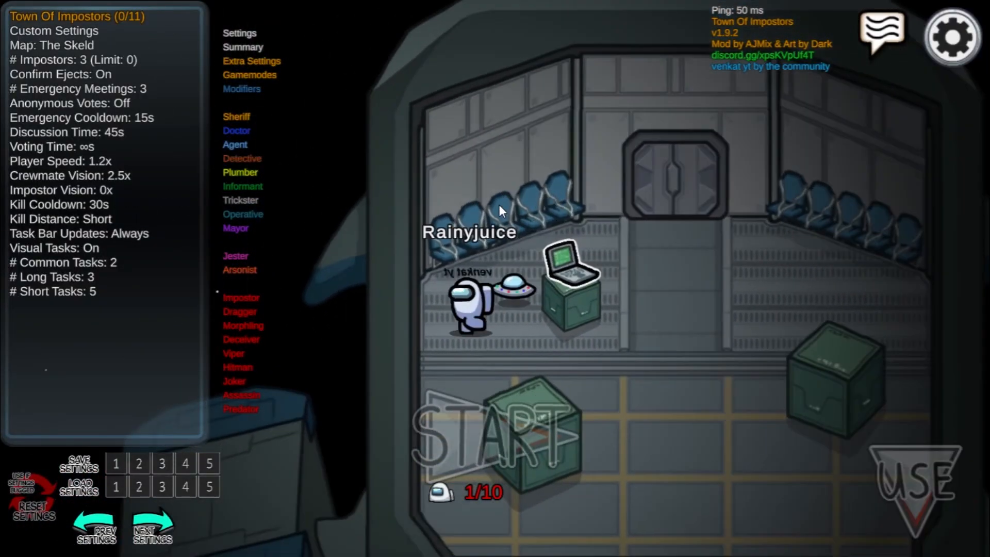
pyautogui.press('d')
pyautogui.press('w')
pyautogui.click(556, 244)
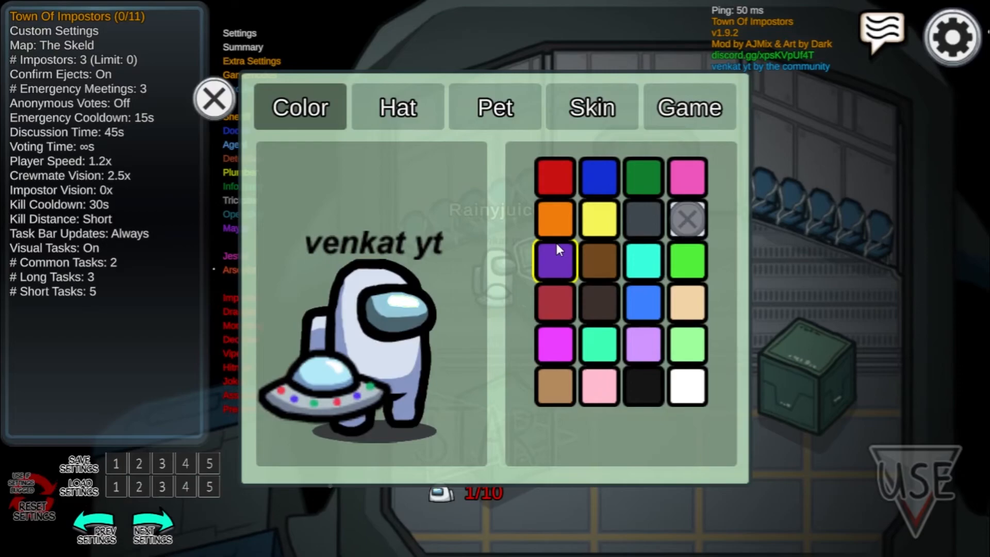
pyautogui.click(438, 110)
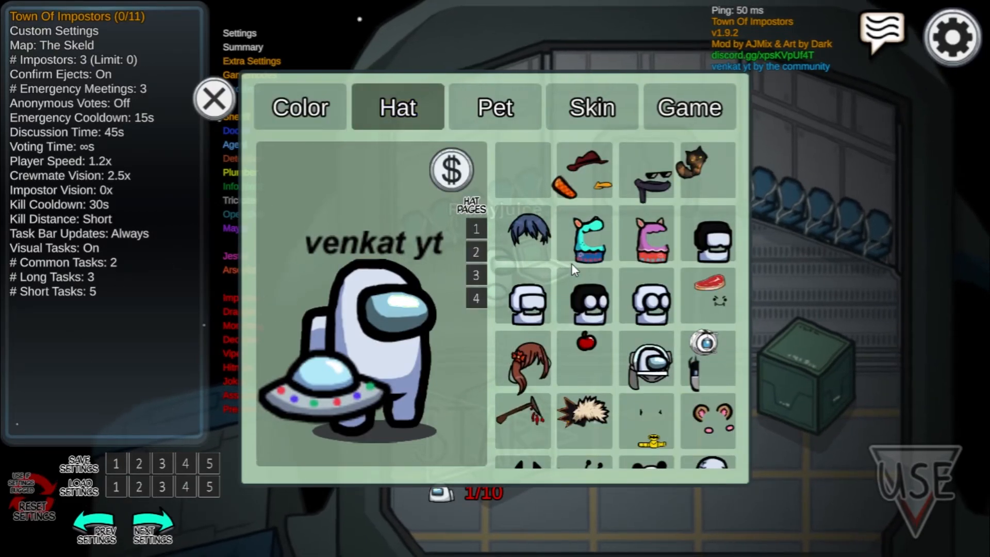
# Look through hat pages 1 to 4 for the custom text and sword hats, and close the customization window.
pyautogui.scroll(-2, 571, 263)
pyautogui.scroll(-1, 571, 263)
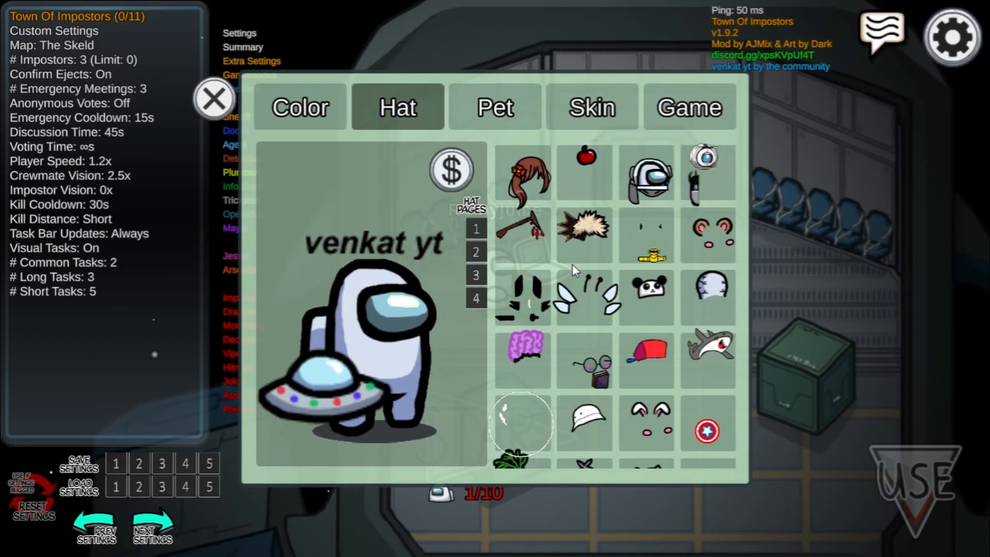
pyautogui.scroll(-1, 572, 264)
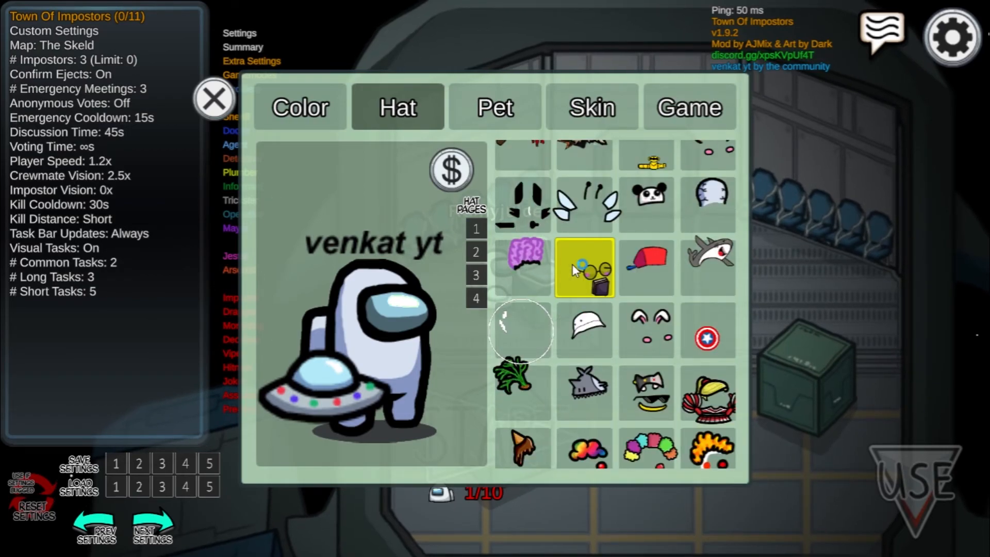
pyautogui.scroll(-4, 633, 368)
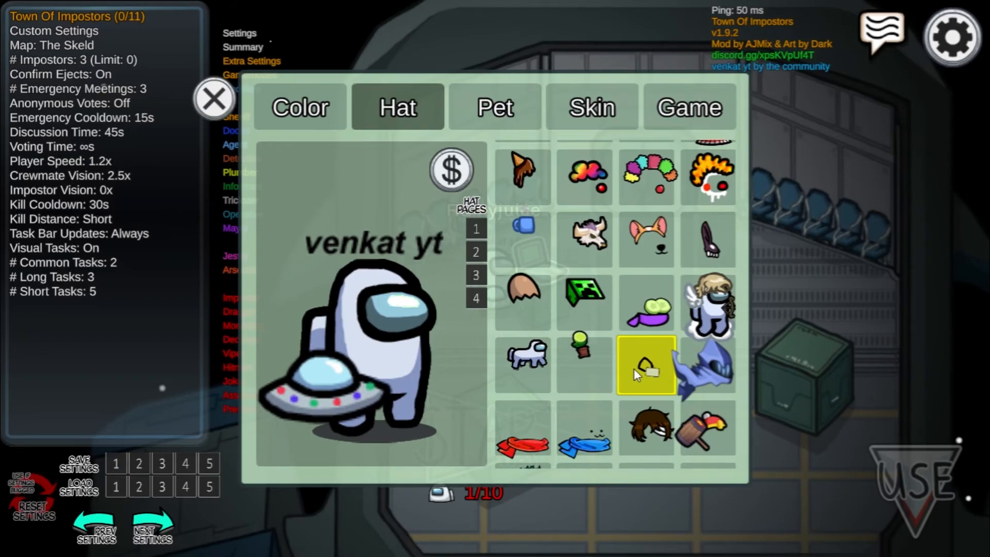
pyautogui.scroll(-1, 633, 368)
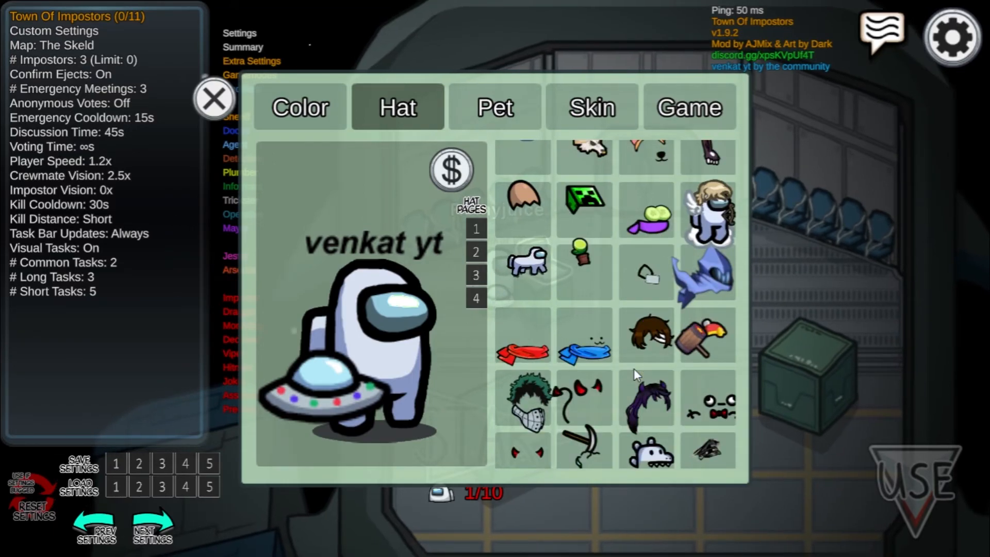
pyautogui.scroll(-6, 633, 369)
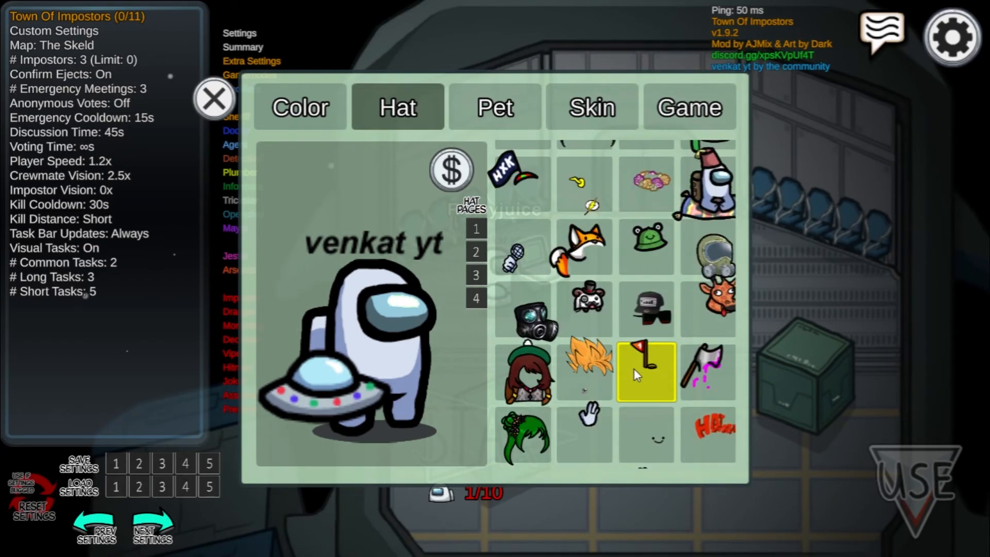
pyautogui.scroll(-3, 633, 369)
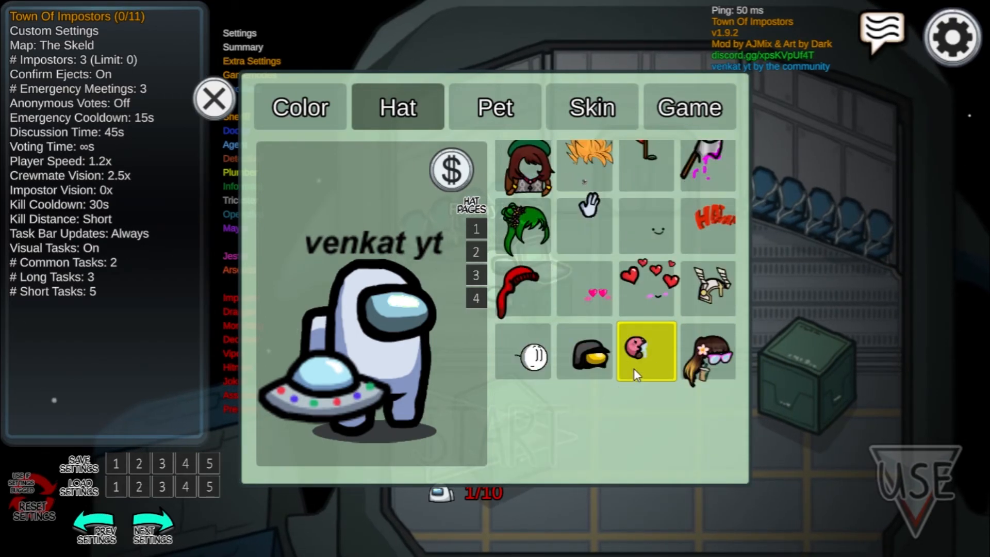
pyautogui.click(468, 250)
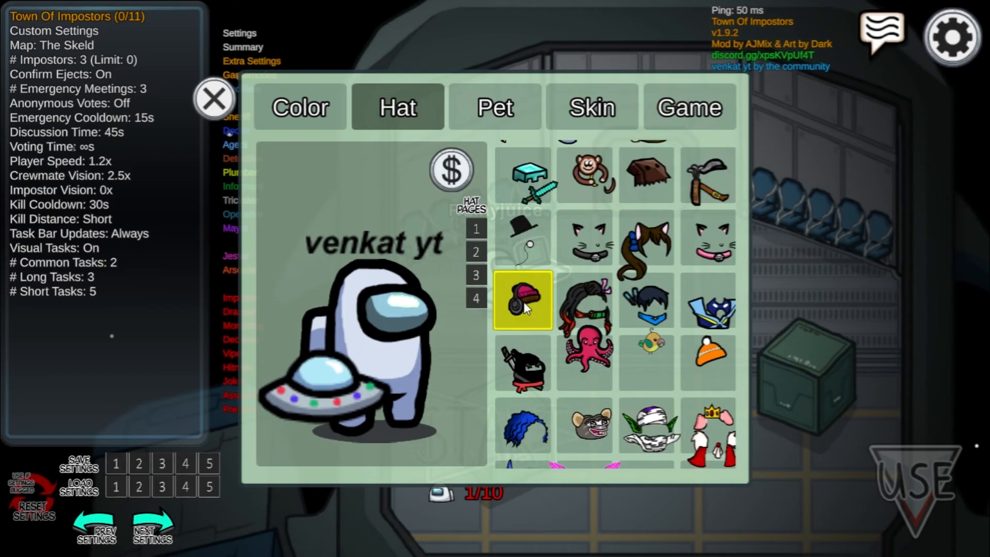
pyautogui.scroll(-5, 524, 301)
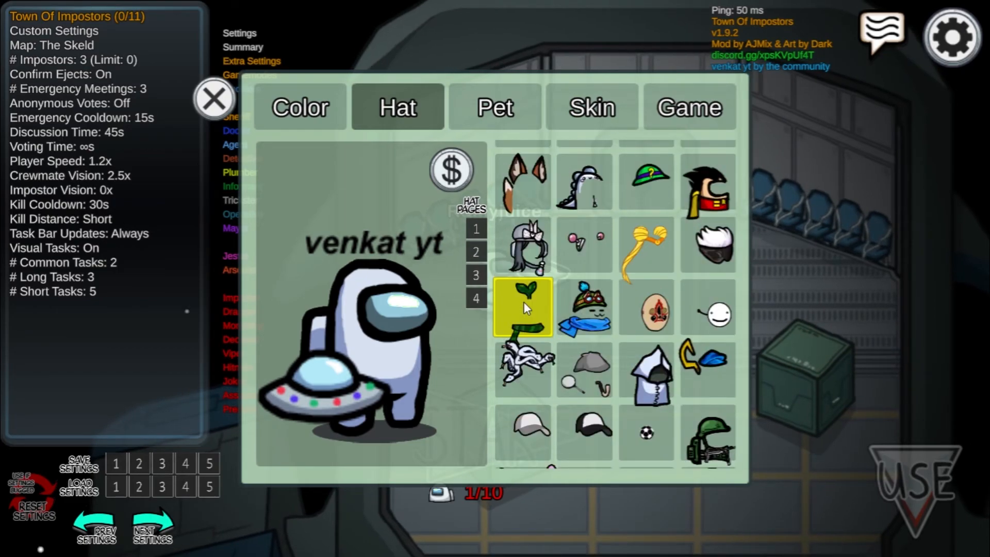
pyautogui.click(476, 277)
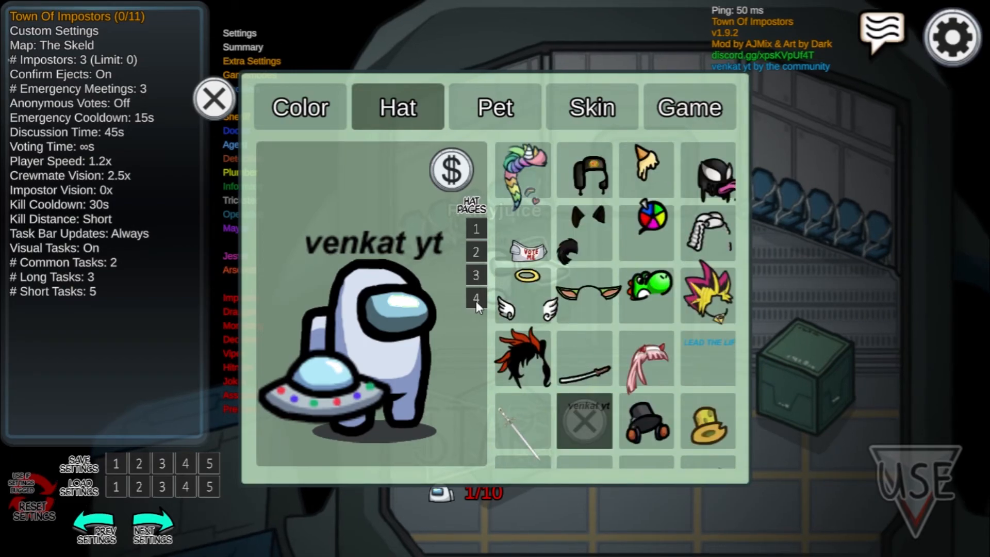
pyautogui.click(475, 301)
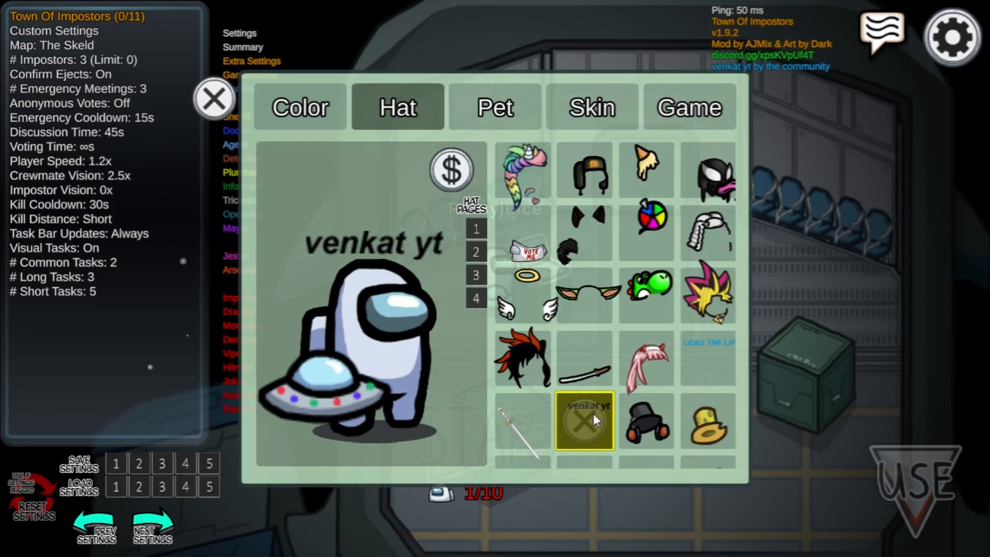
pyautogui.click(225, 112)
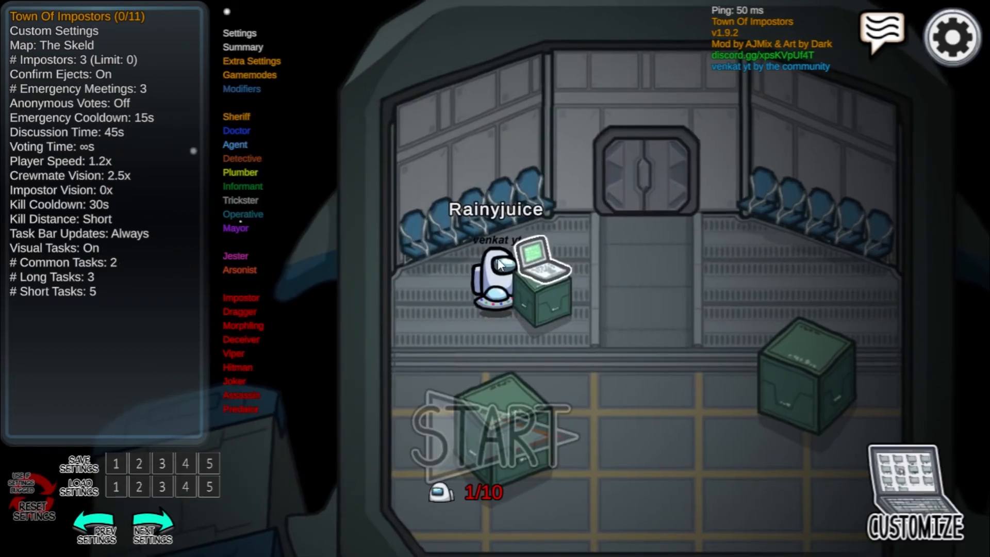
# Walk the crewmate around the lobby to view the equipped custom text hat in motion.
pyautogui.press('s')
pyautogui.press('d')
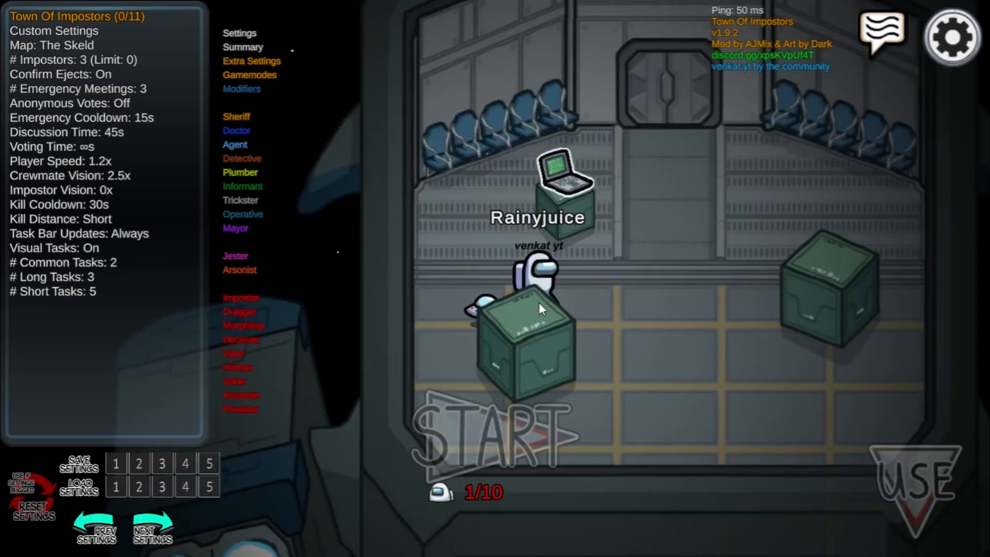
pyautogui.press('w')
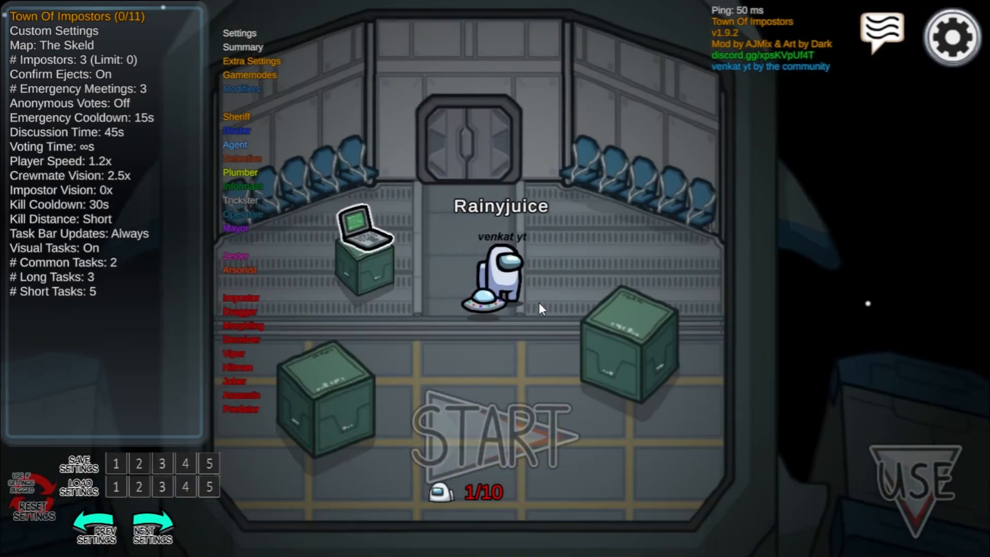
pyautogui.press('d')
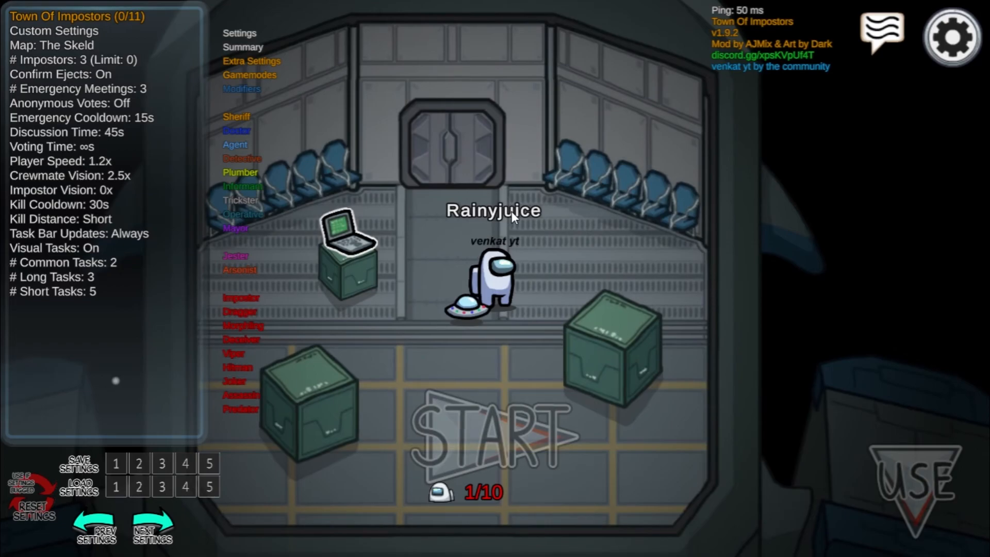
# Equip the LEAD THE LIFE text hat at the lobby laptop and walk the crewmate away to view it.
pyautogui.press('e')
pyautogui.click(419, 120)
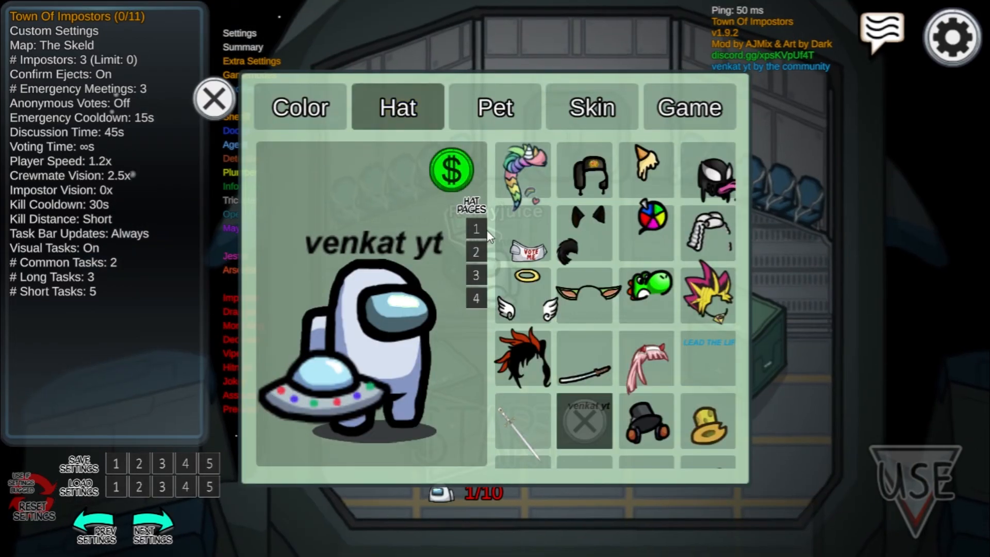
pyautogui.click(713, 355)
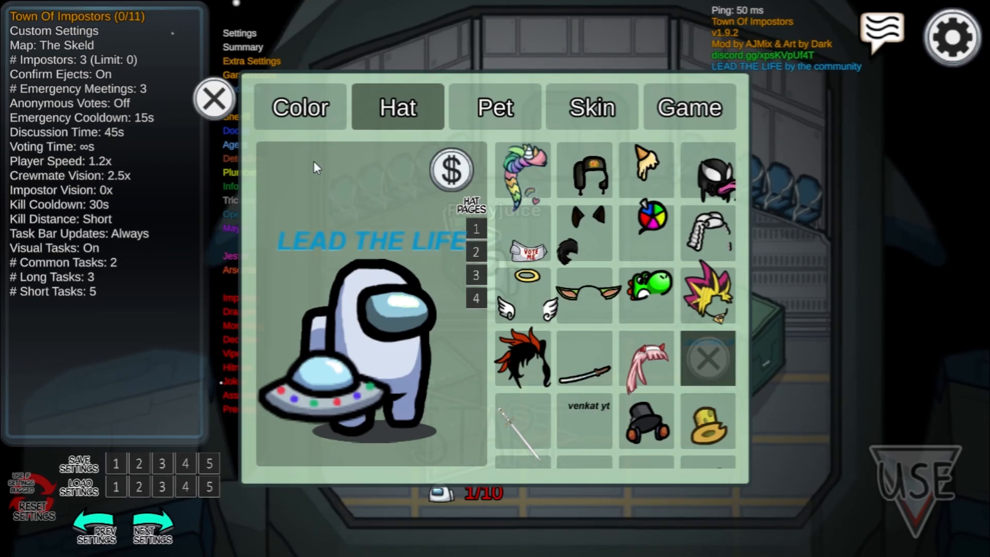
pyautogui.click(209, 107)
pyautogui.press('s')
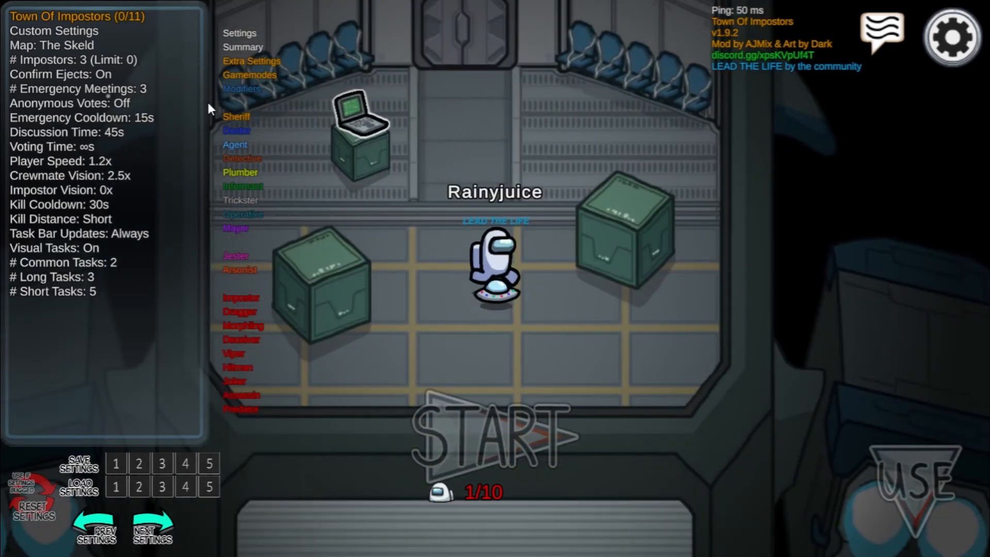
# Return the crewmate to the laptop, equip the custom sword hat, and close the customization window.
pyautogui.press('w')
pyautogui.press('a')
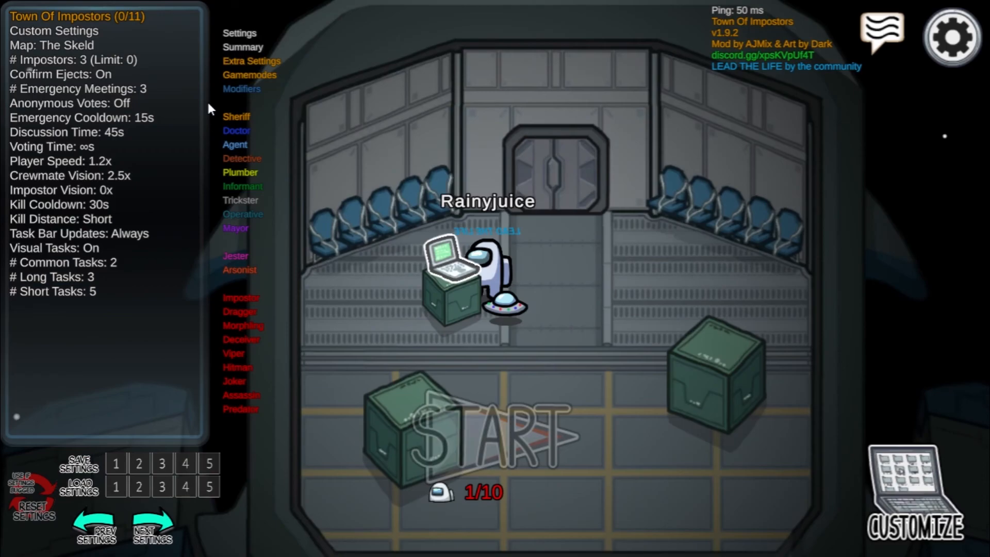
pyautogui.press('e')
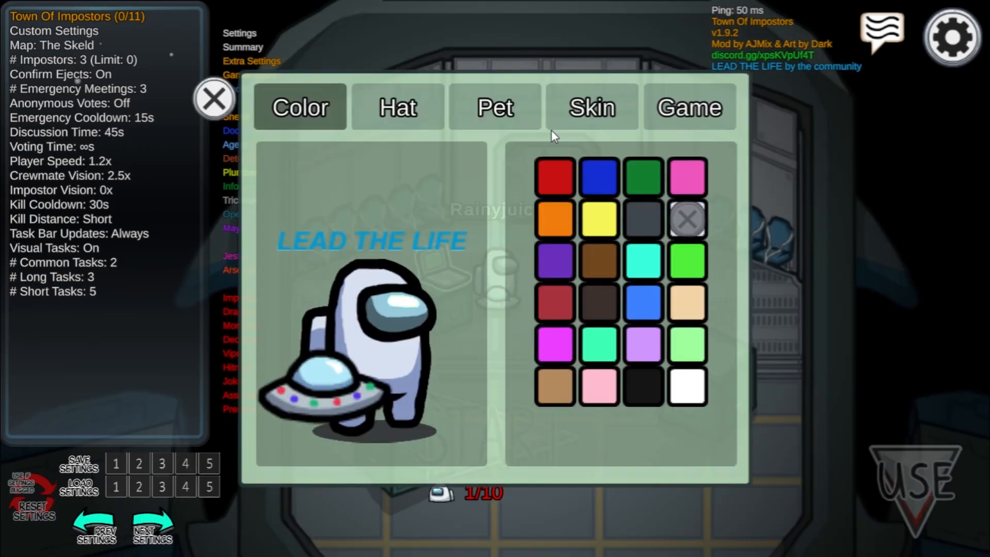
pyautogui.click(422, 93)
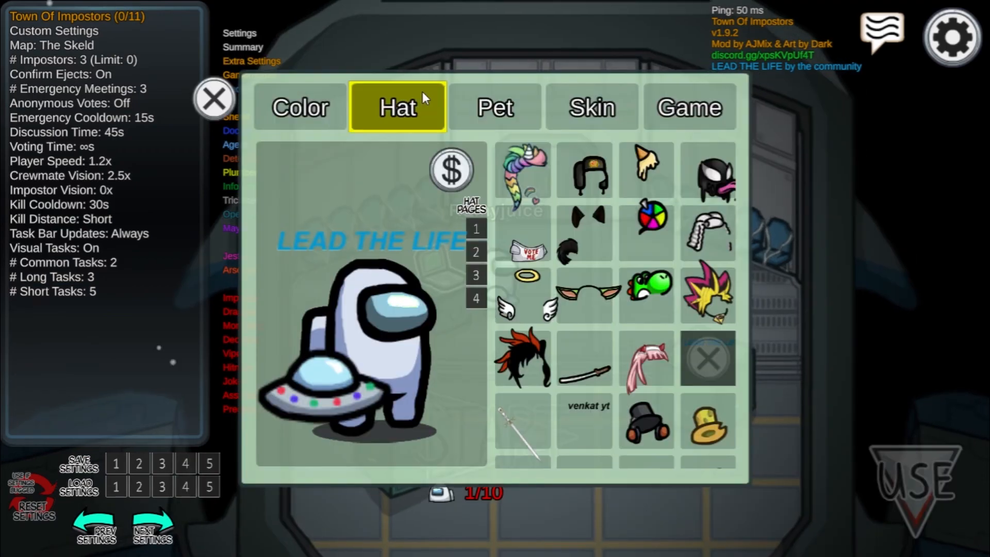
pyautogui.click(541, 406)
pyautogui.click(224, 95)
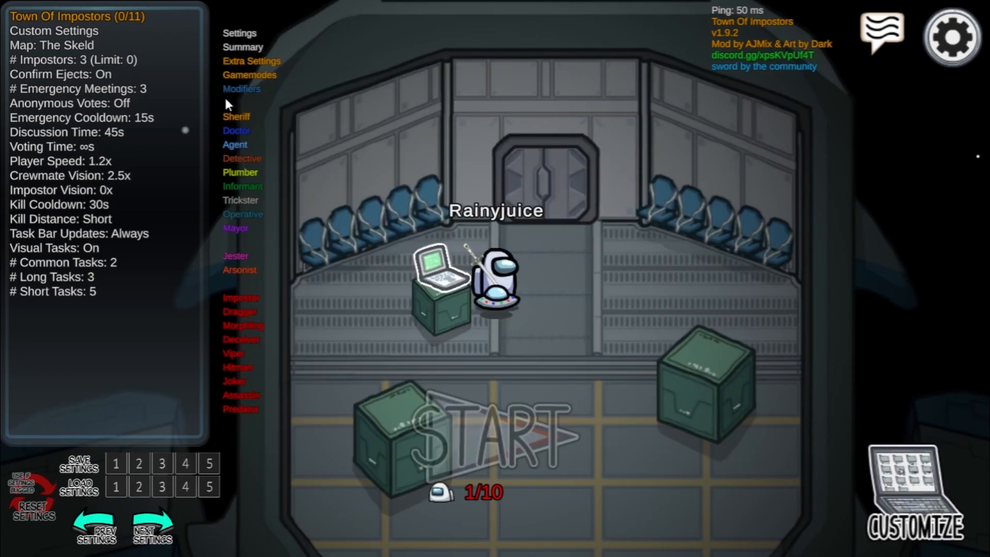
# Walk the crewmate around the lobby in different directions to examine the sword hat in motion.
pyautogui.click(224, 95)
pyautogui.press('d')
pyautogui.press('a')
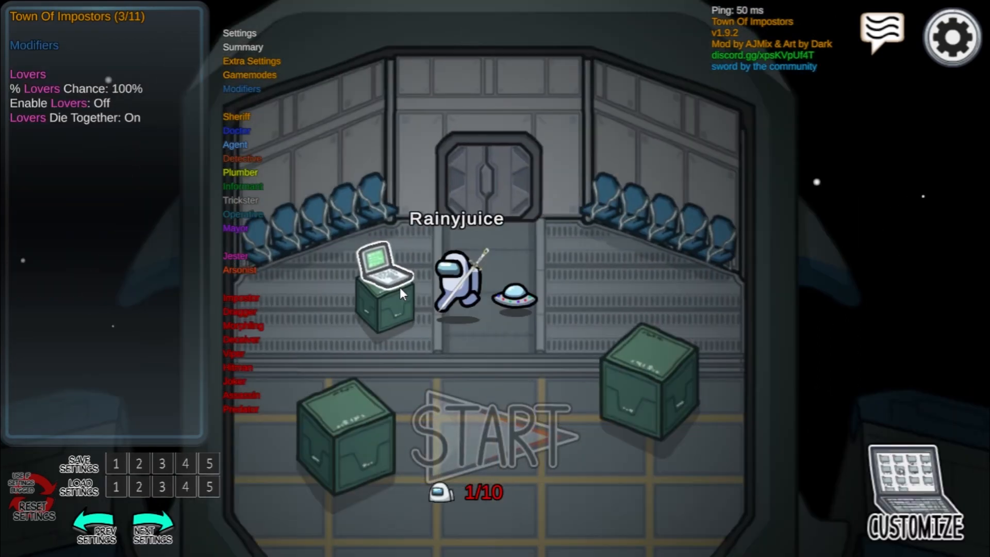
pyautogui.press('s')
pyautogui.press('d')
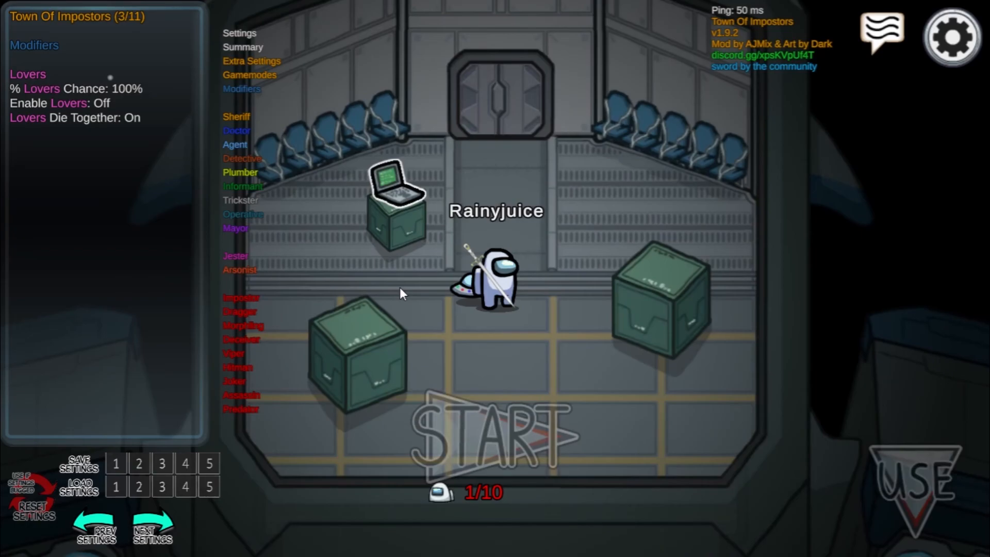
pyautogui.press('w')
pyautogui.press('d')
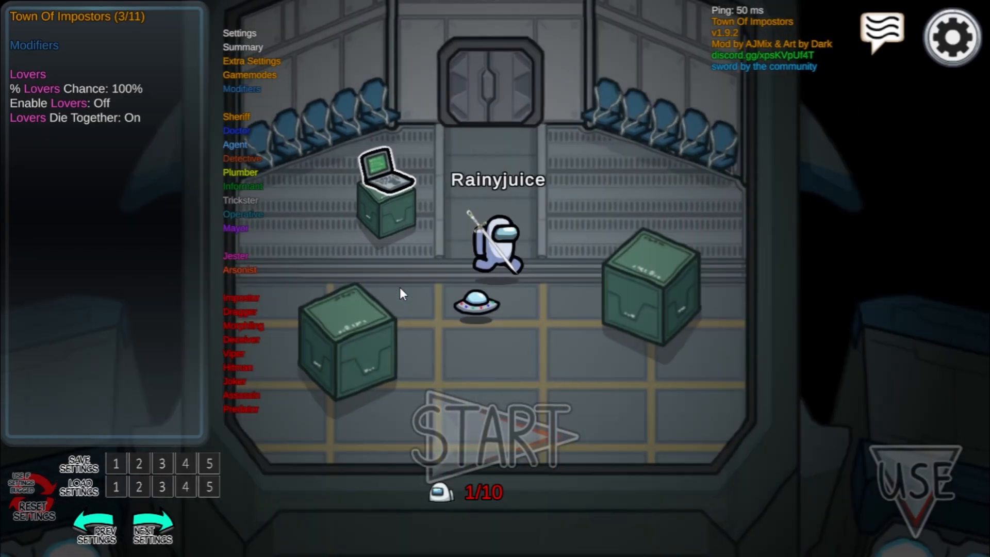
pyautogui.press('a')
pyautogui.press('s')
pyautogui.press('d')
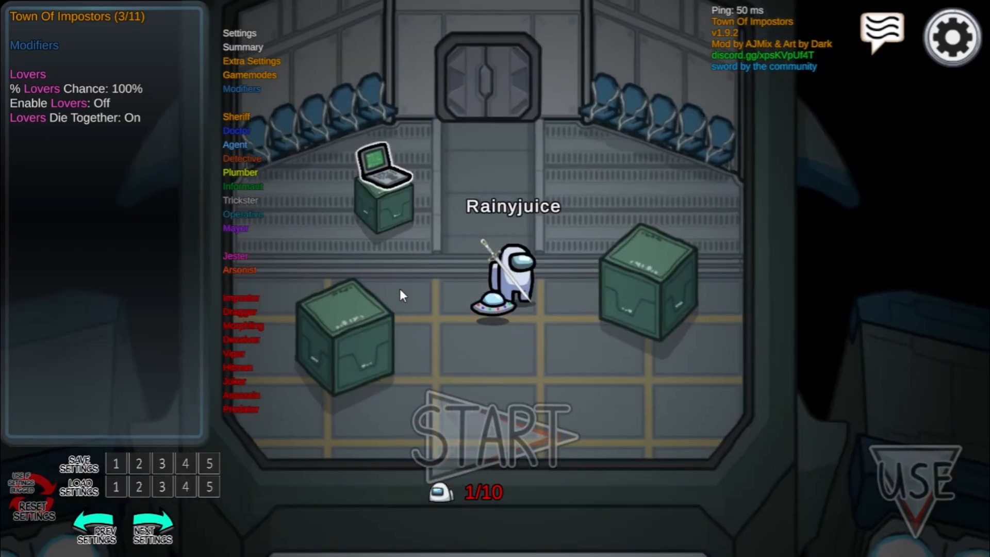